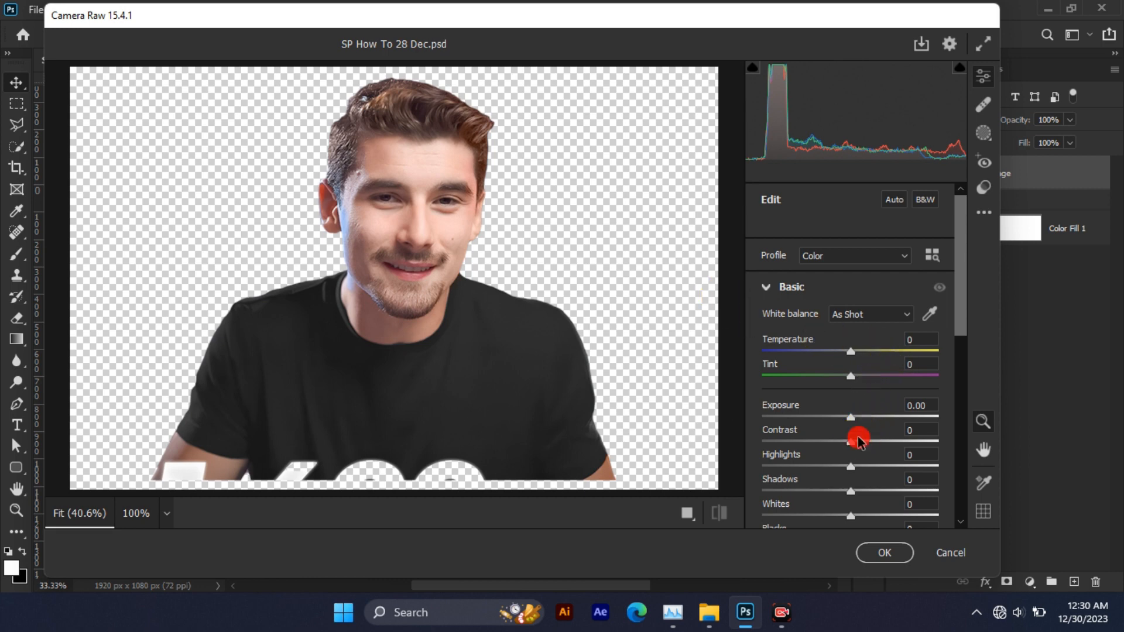
Finish the portrait's Camera Raw filter with contrast +23, slightly raised texture and sharpening 76, and apply it.
left_click_drag(858, 440, 869, 442)
scroll(870, 443, "down", 2)
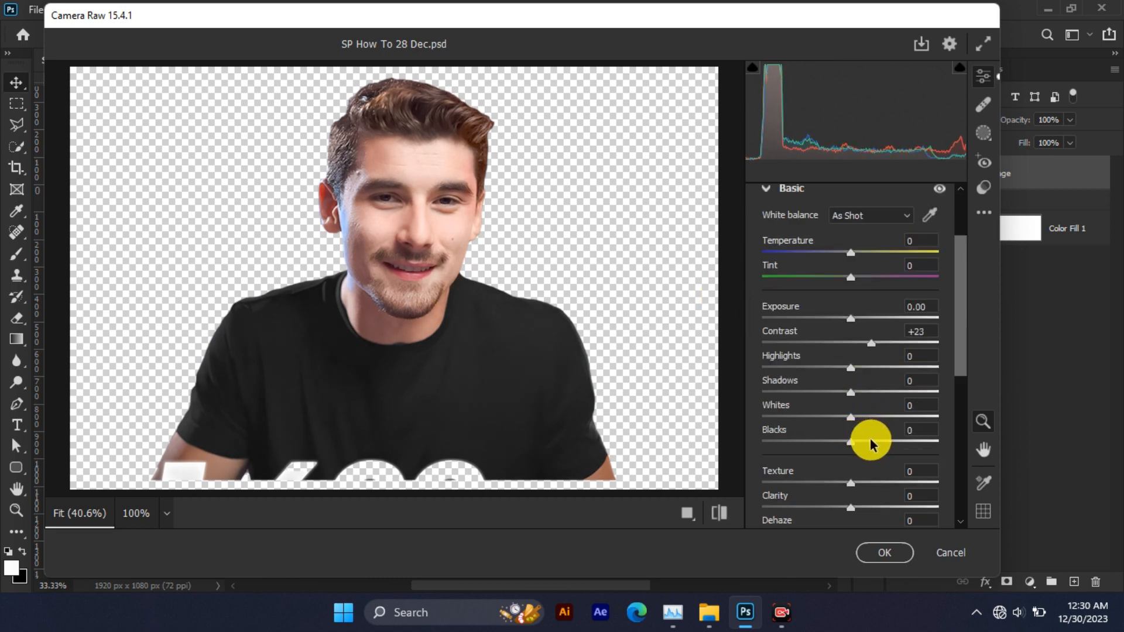
scroll(860, 462, "down", 2)
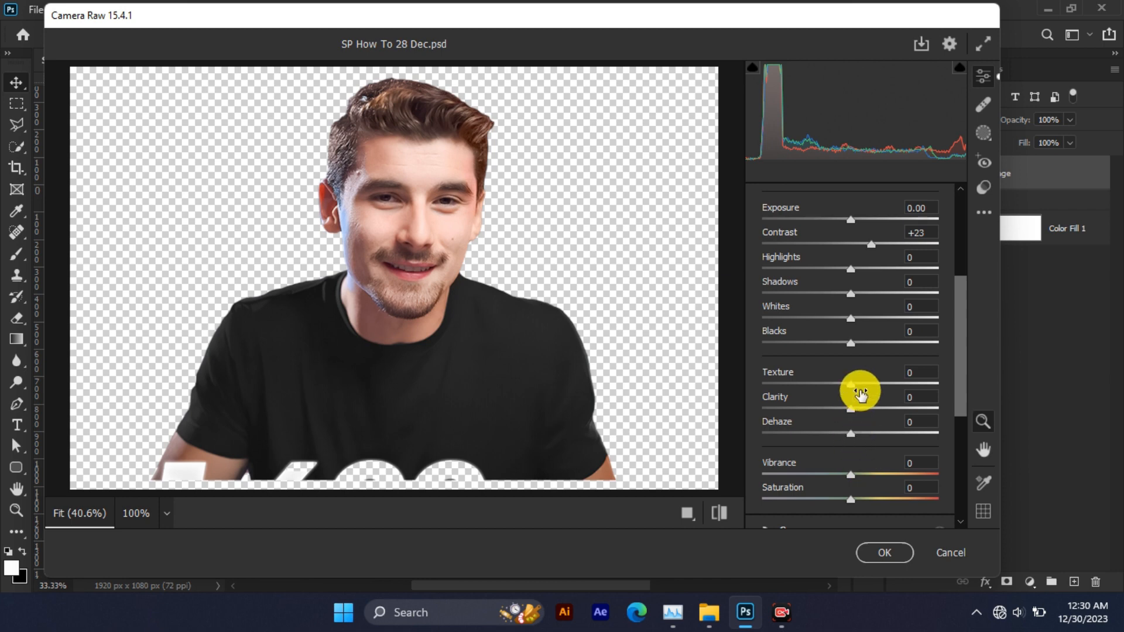
left_click_drag(859, 384, 867, 384)
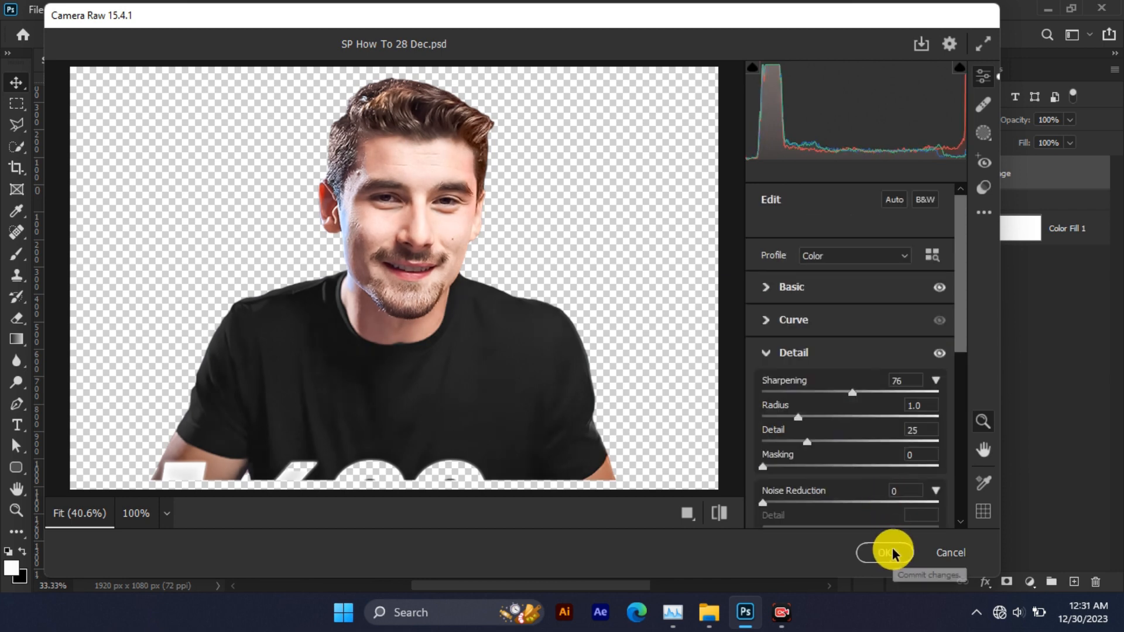
left_click(892, 552)
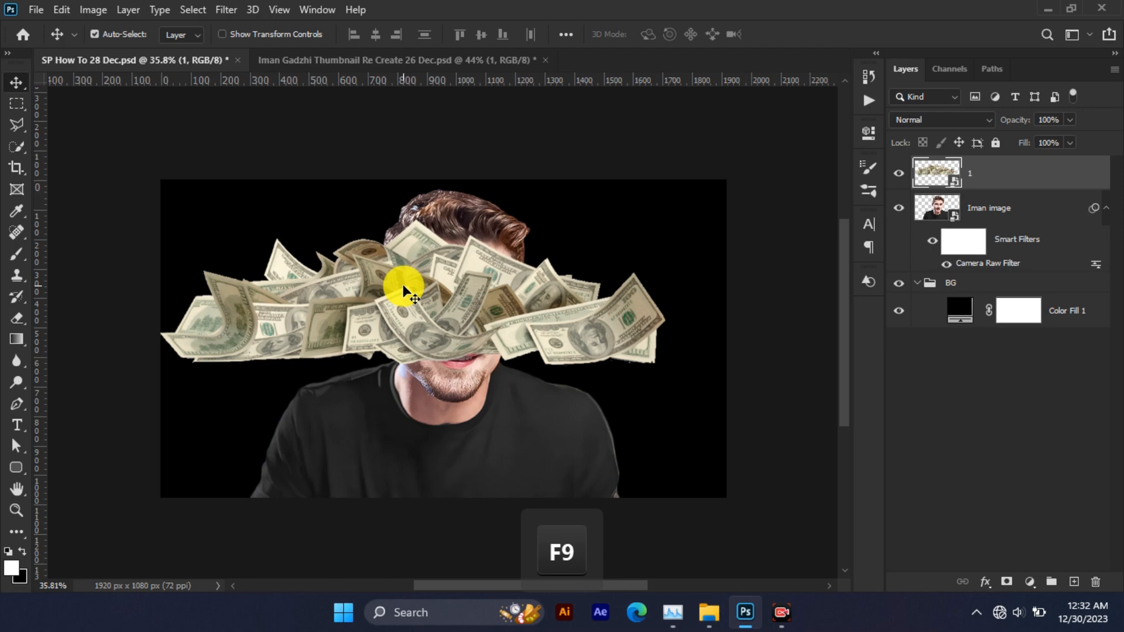
Move the money image slightly lower over the portrait and hide its layer.
left_click_drag(408, 285, 427, 321)
left_click(907, 174)
Create a new layer group above the portrait layer and name it Image.
left_click(1025, 215)
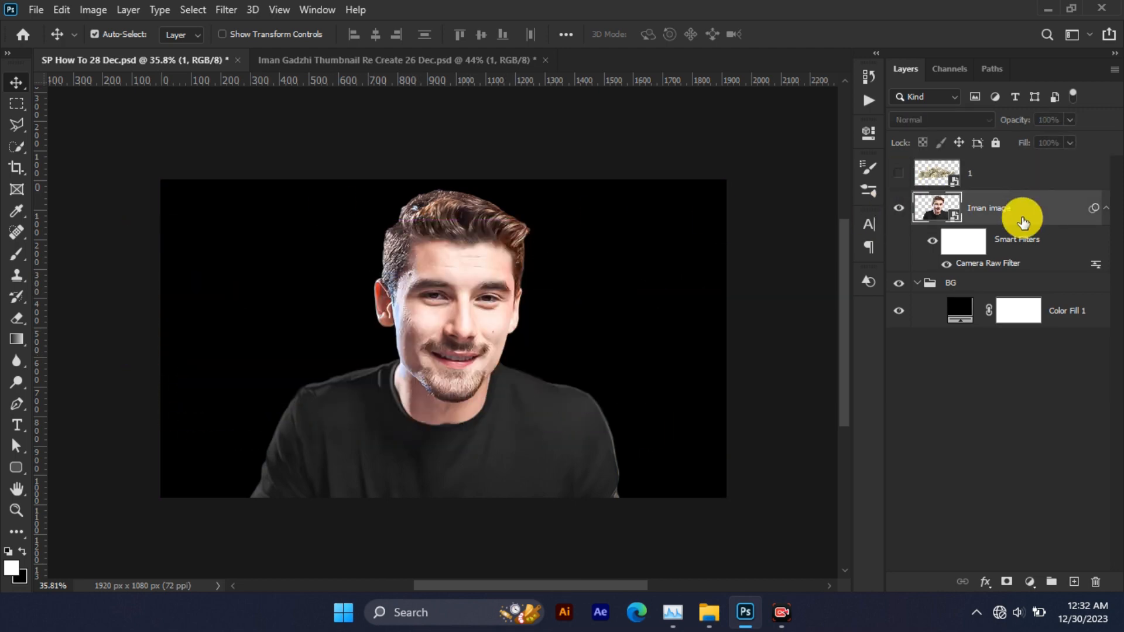
left_click(1050, 583)
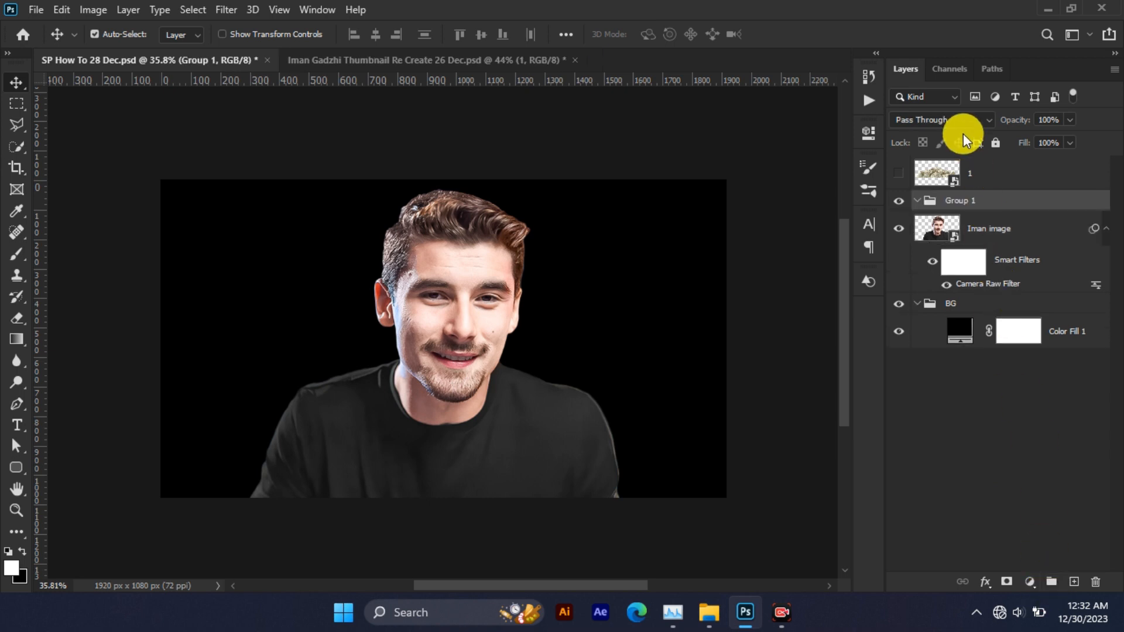
key("shift")
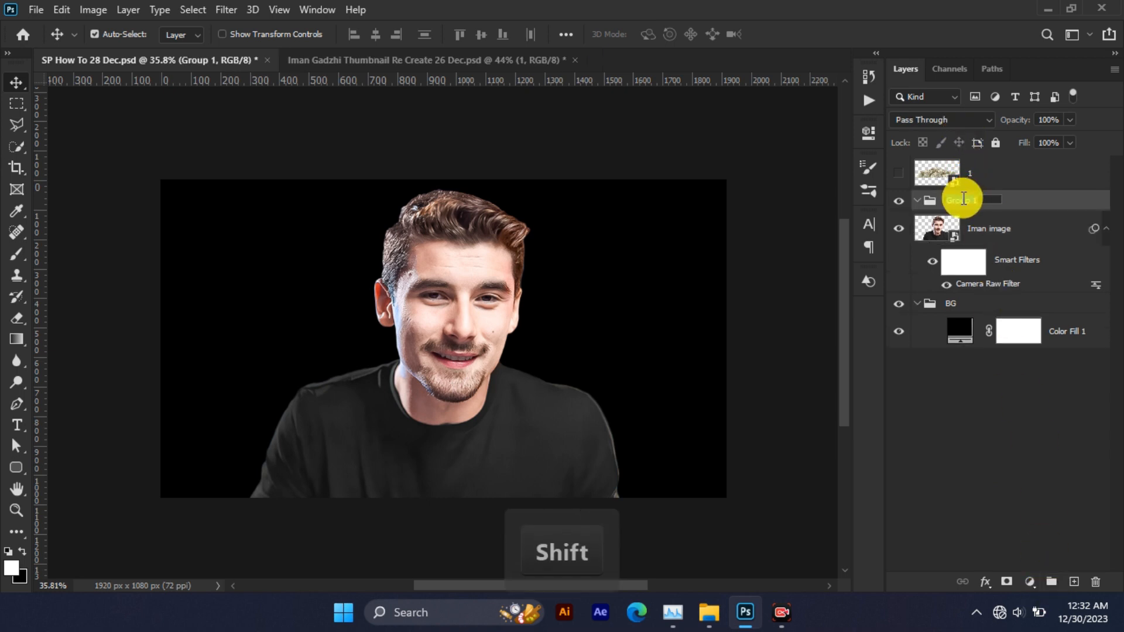
type("Image")
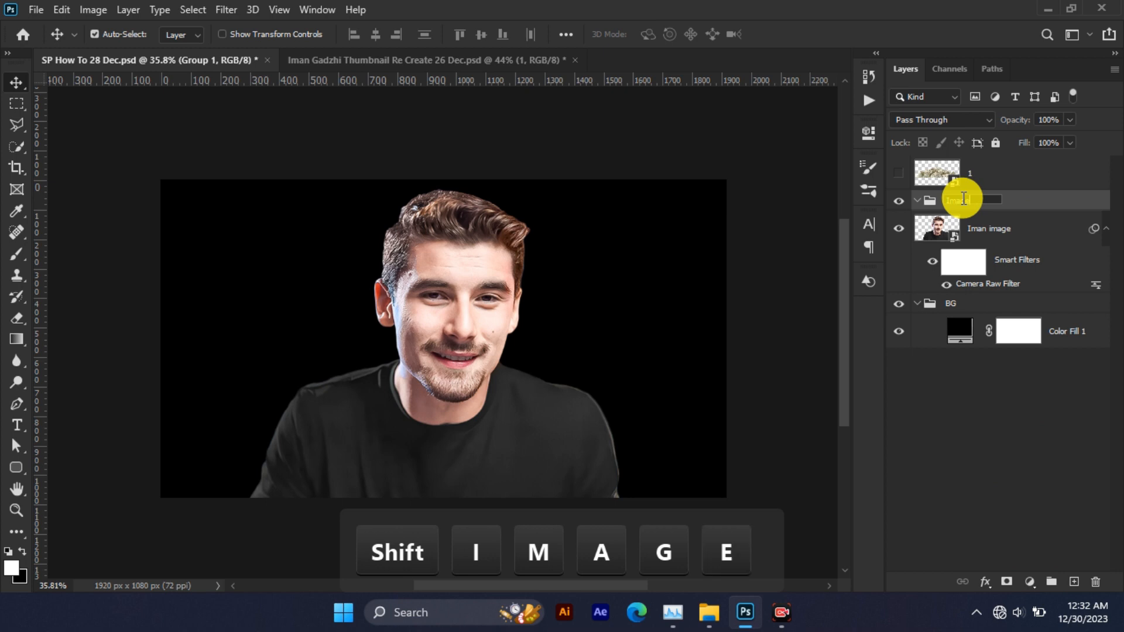
Show the money layer again and apply a Camera Raw filter to it with contrast +21 and shadows +8.
left_click(1016, 171)
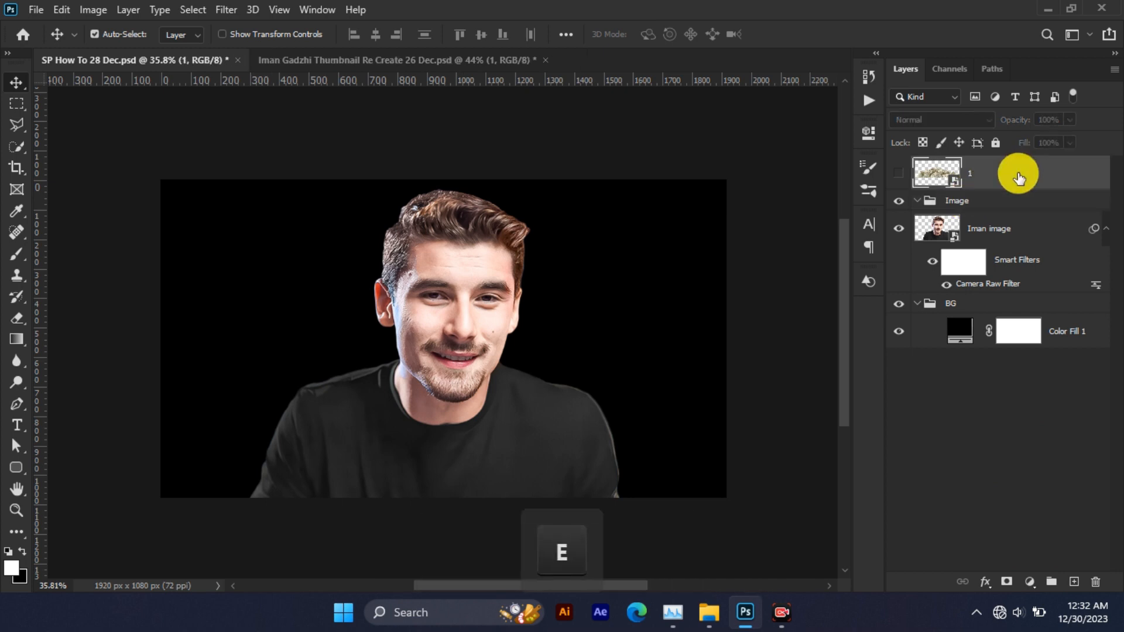
left_click(897, 173)
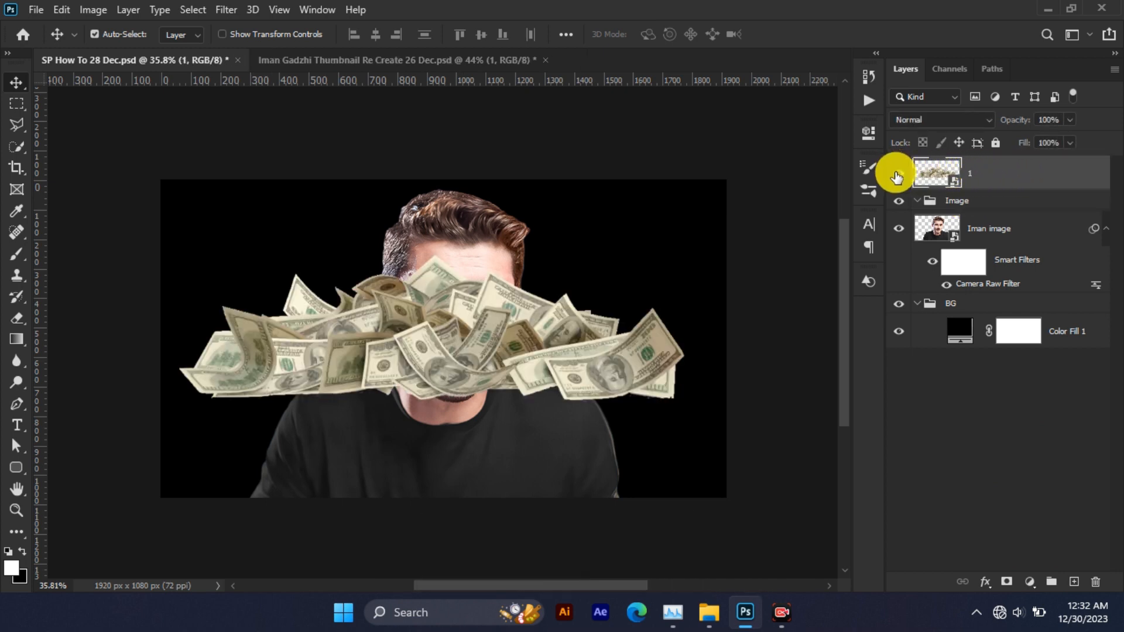
left_click(233, 15)
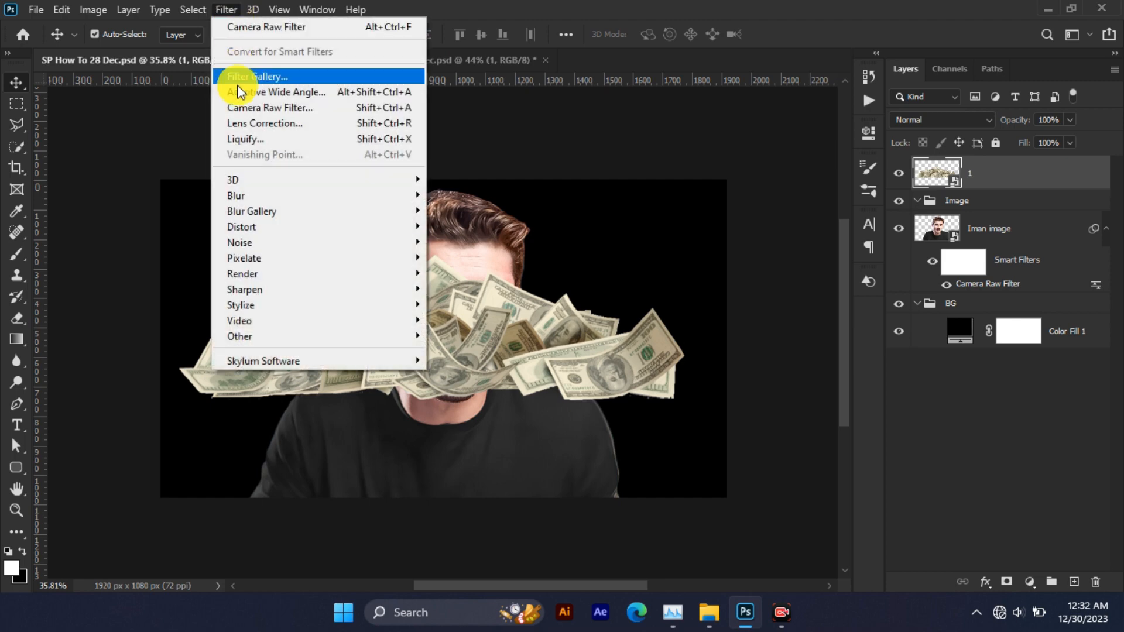
left_click(241, 103)
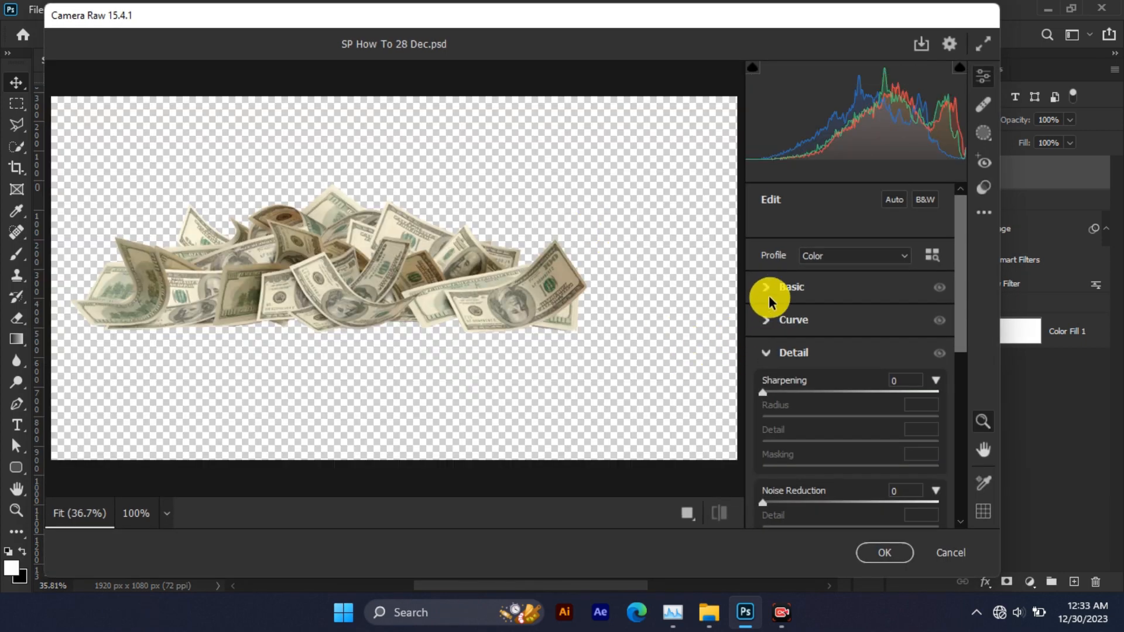
left_click(787, 301)
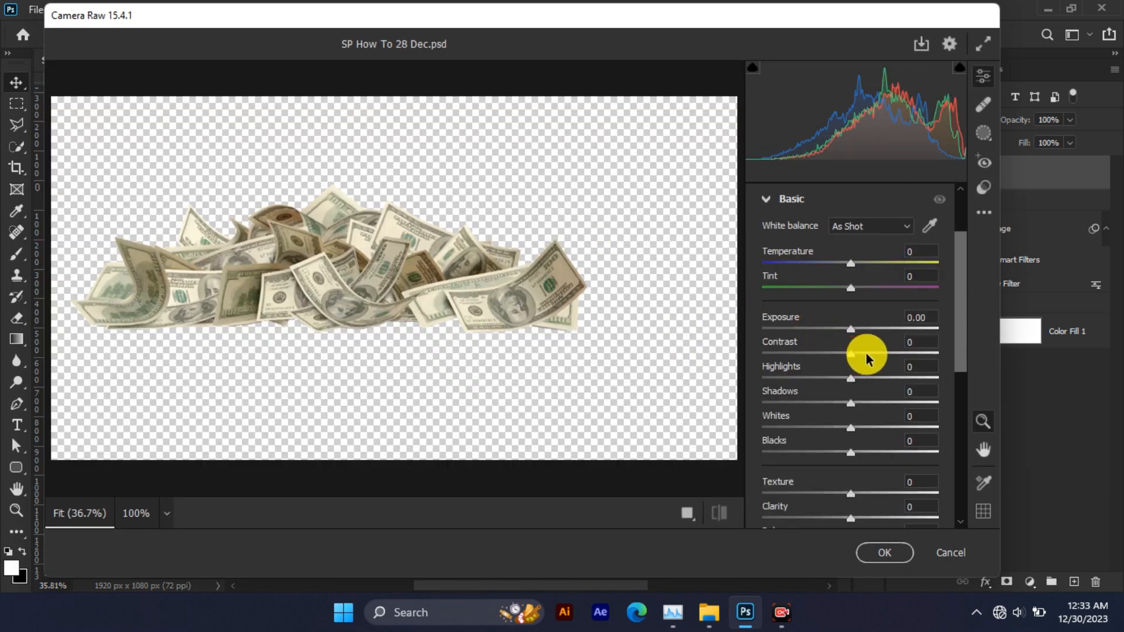
left_click_drag(866, 353, 848, 381)
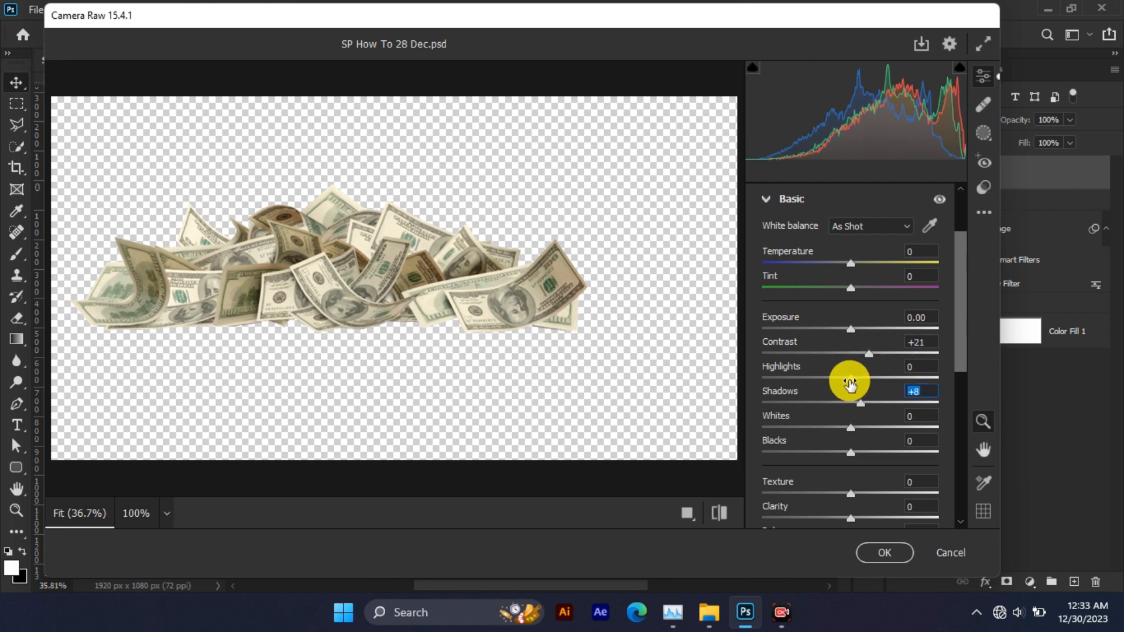
left_click(880, 549)
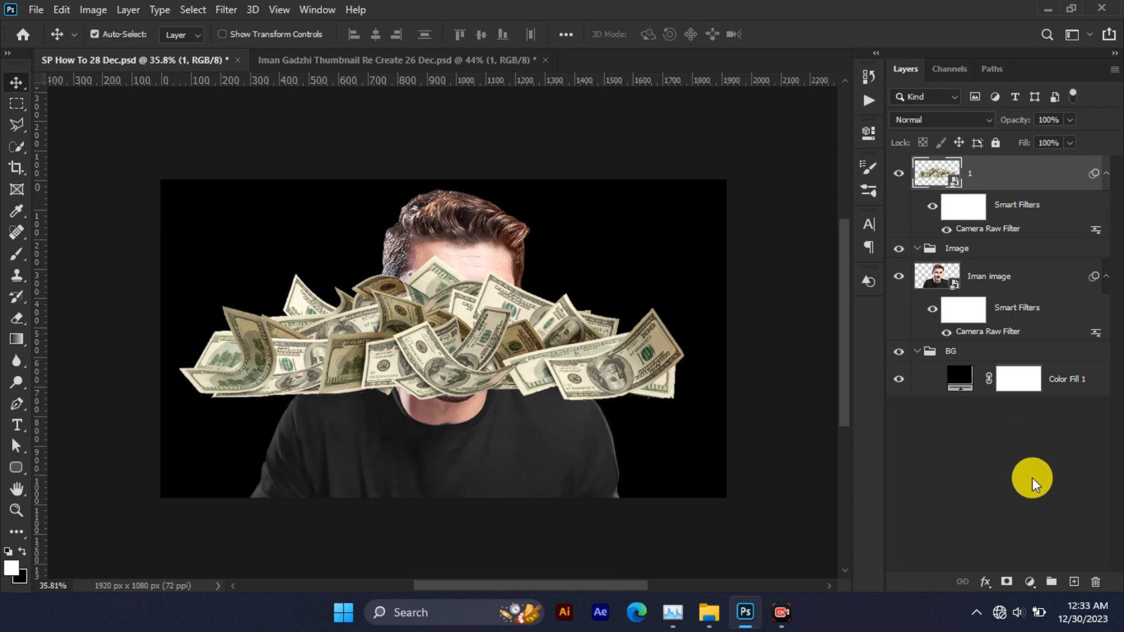
Create a layer group named Money and put the money layer inside it.
left_click(1051, 581)
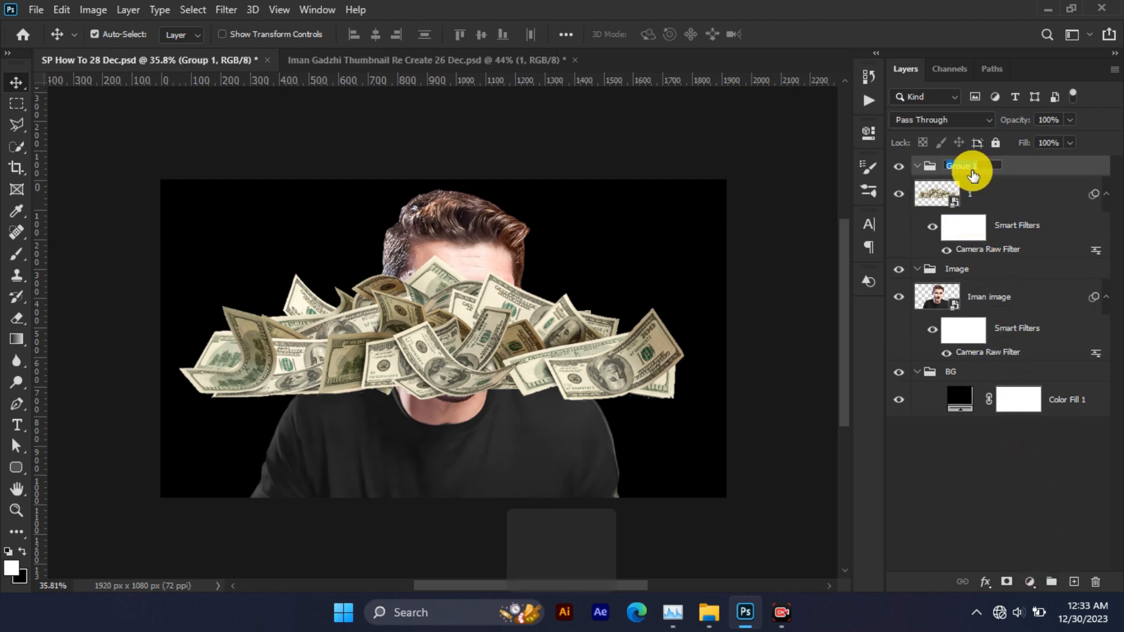
type("Mon")
type("ney")
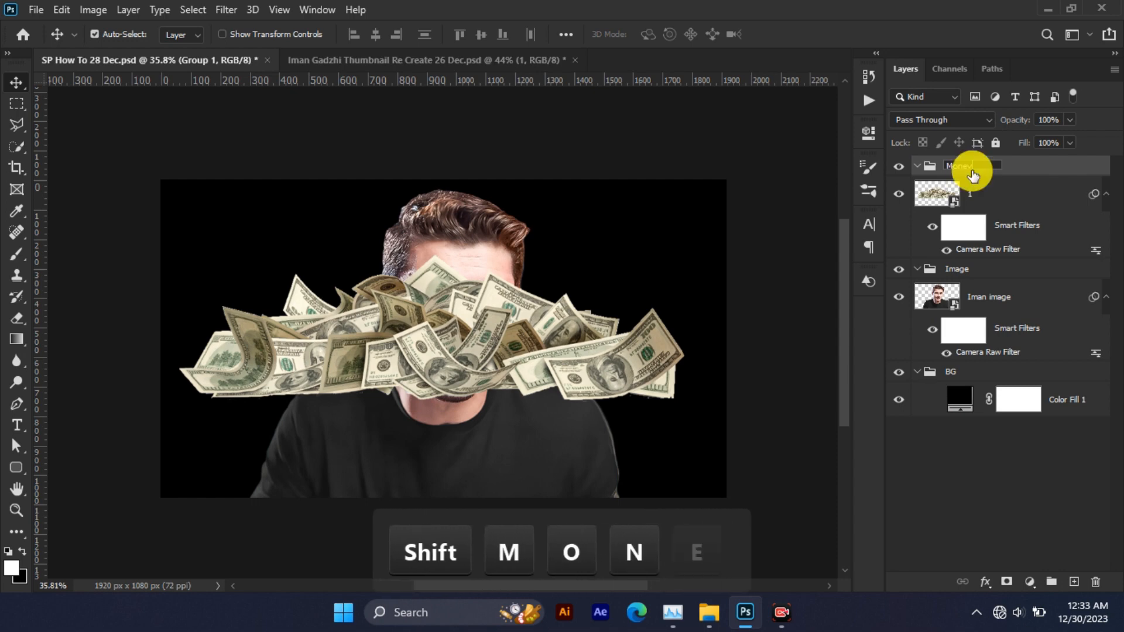
key("Return")
left_click(958, 183)
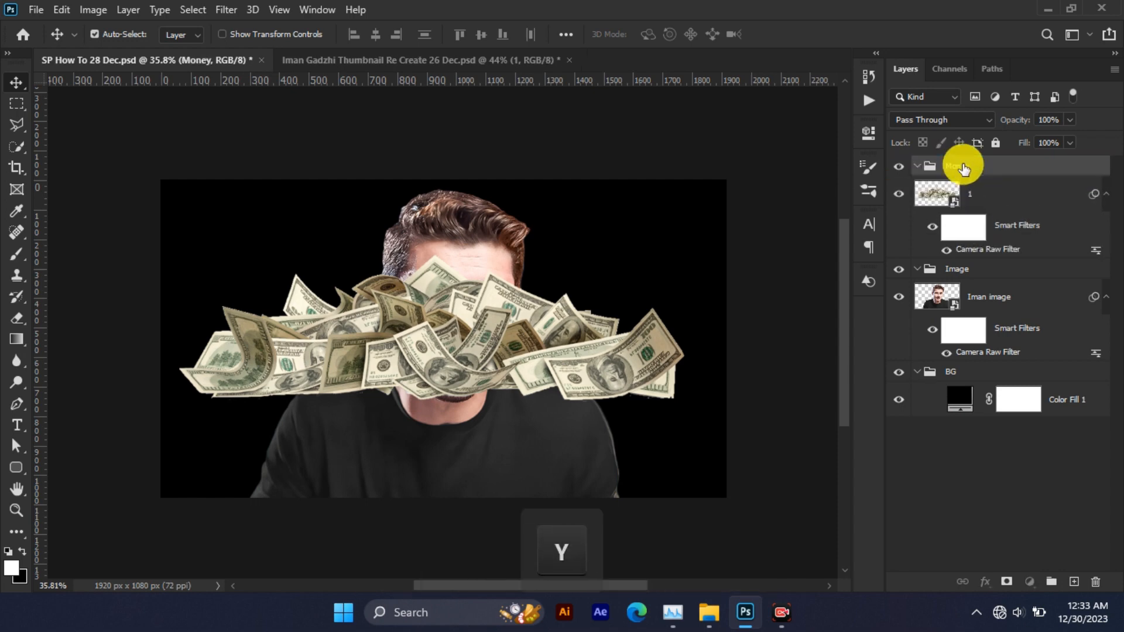
left_click(922, 165)
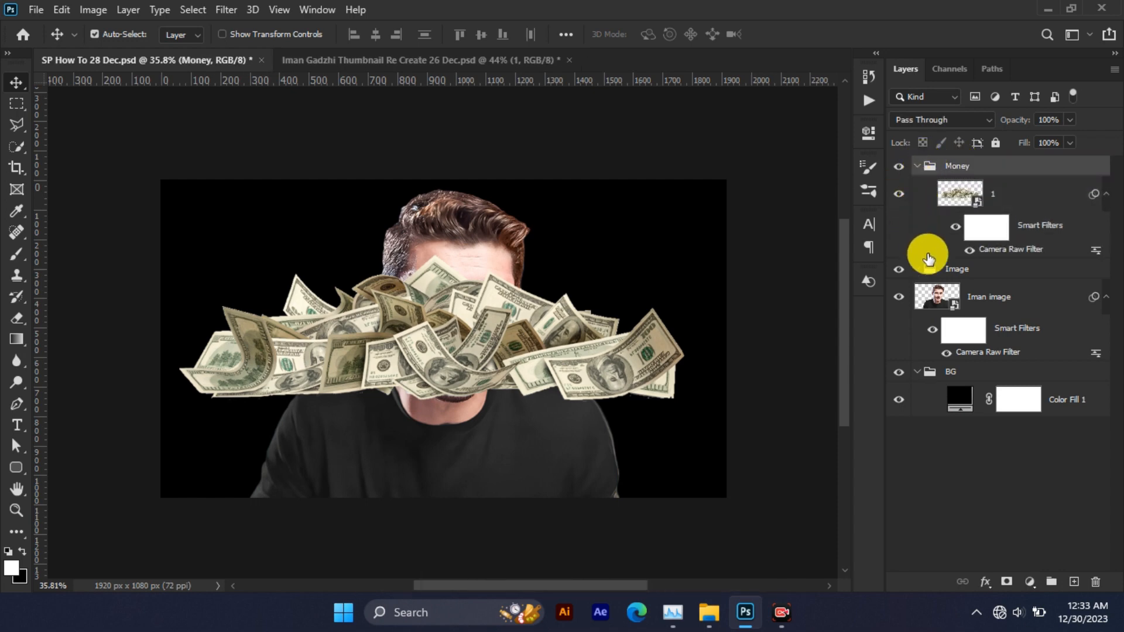
Put the portrait layer in the Image group, then move the collapsed Money group below it so the money sits behind the man.
left_click(939, 270)
left_click(917, 269)
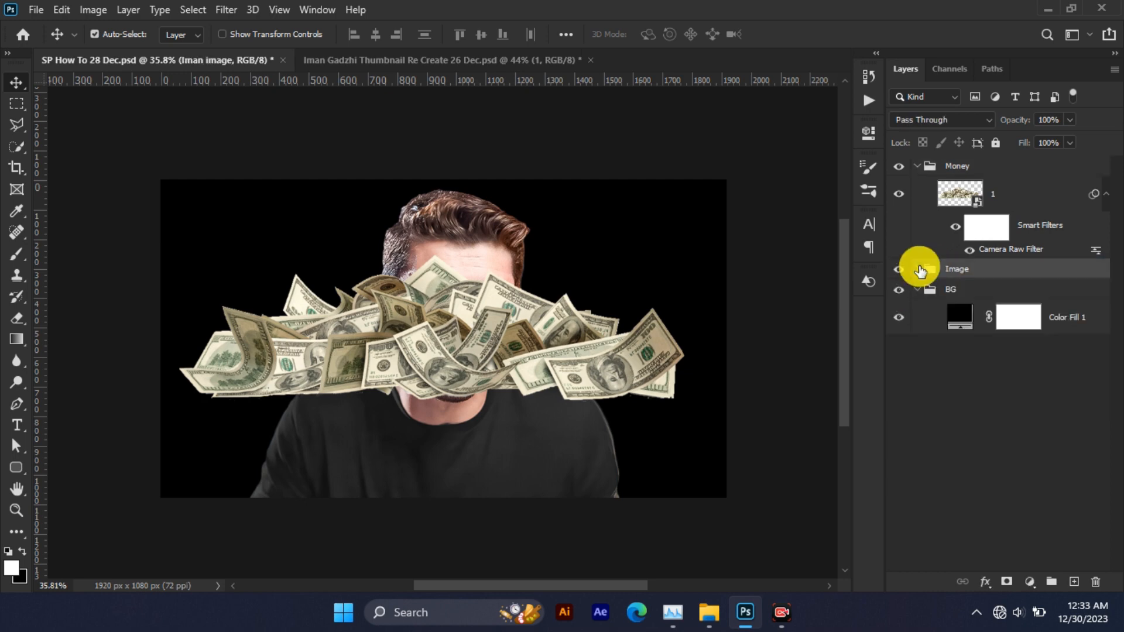
left_click(915, 167)
left_click_drag(930, 168, 945, 205)
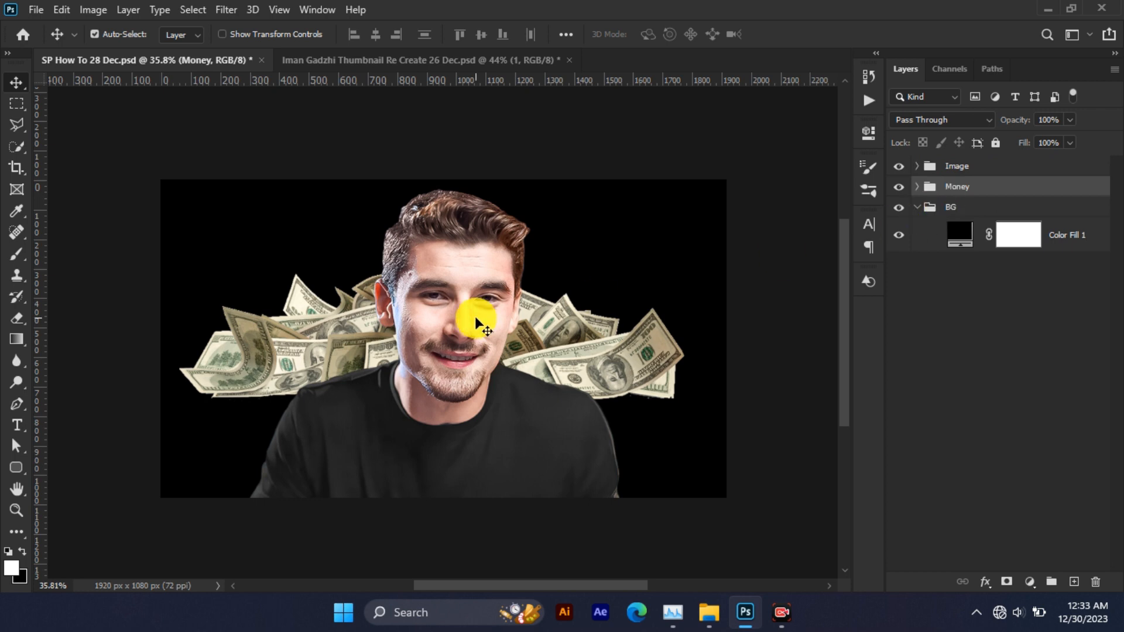
Place the money in the canvas's lower-left corner and duplicate it to the lower-right corner behind the man.
left_click_drag(529, 329, 325, 483)
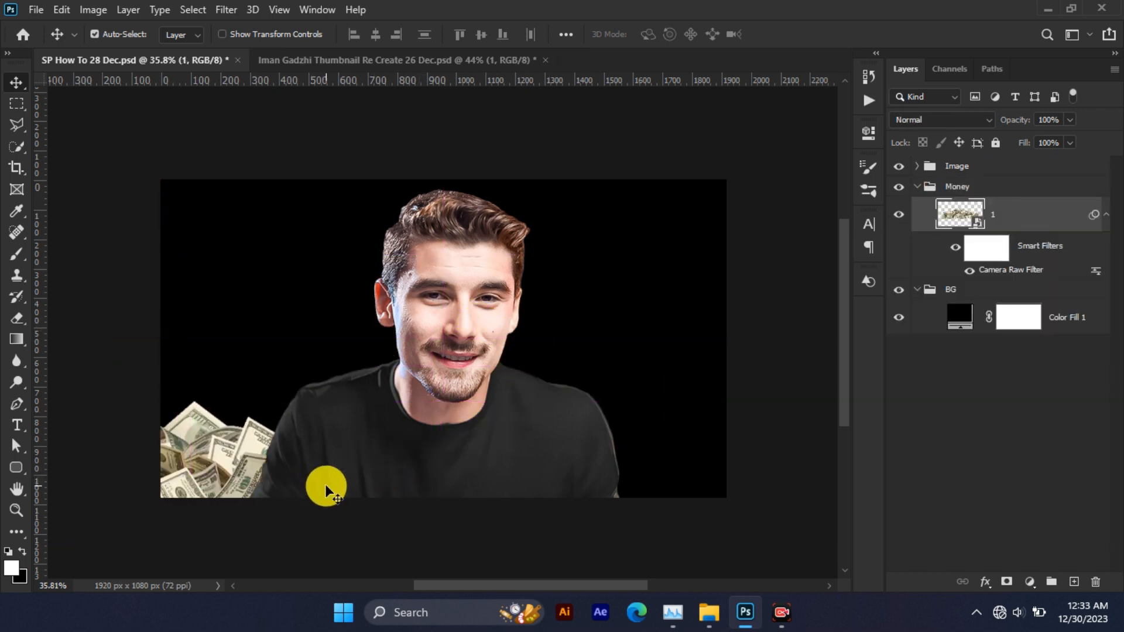
left_click_drag(164, 431, 572, 489)
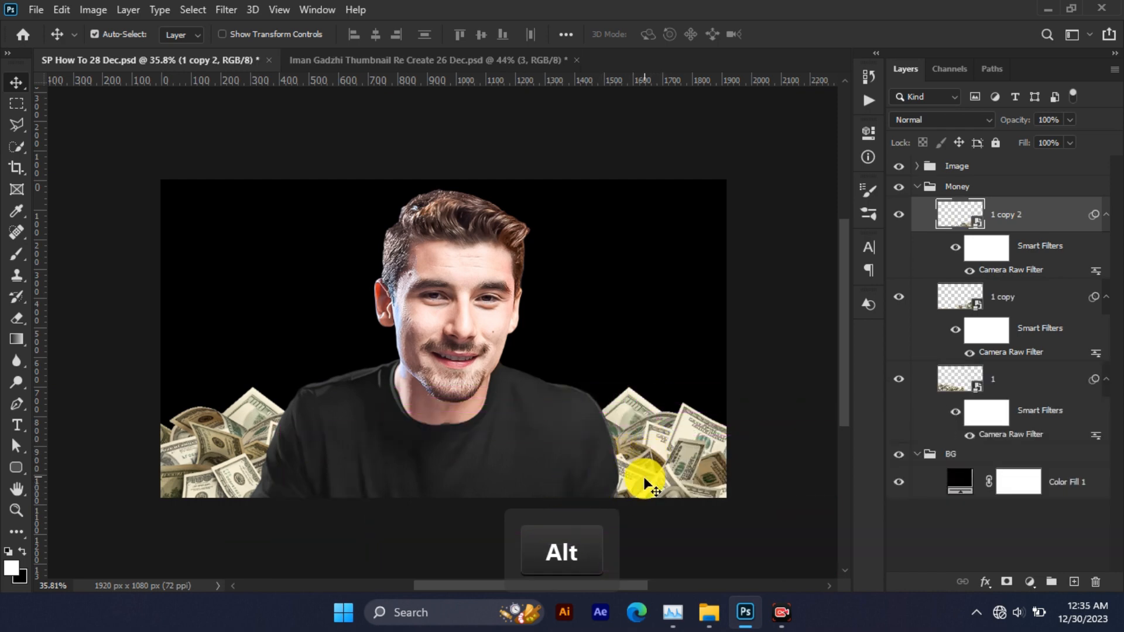
Reposition the topmost money copy in the lower-right pile and scale it down to about 160%.
left_click_drag(644, 479, 663, 470)
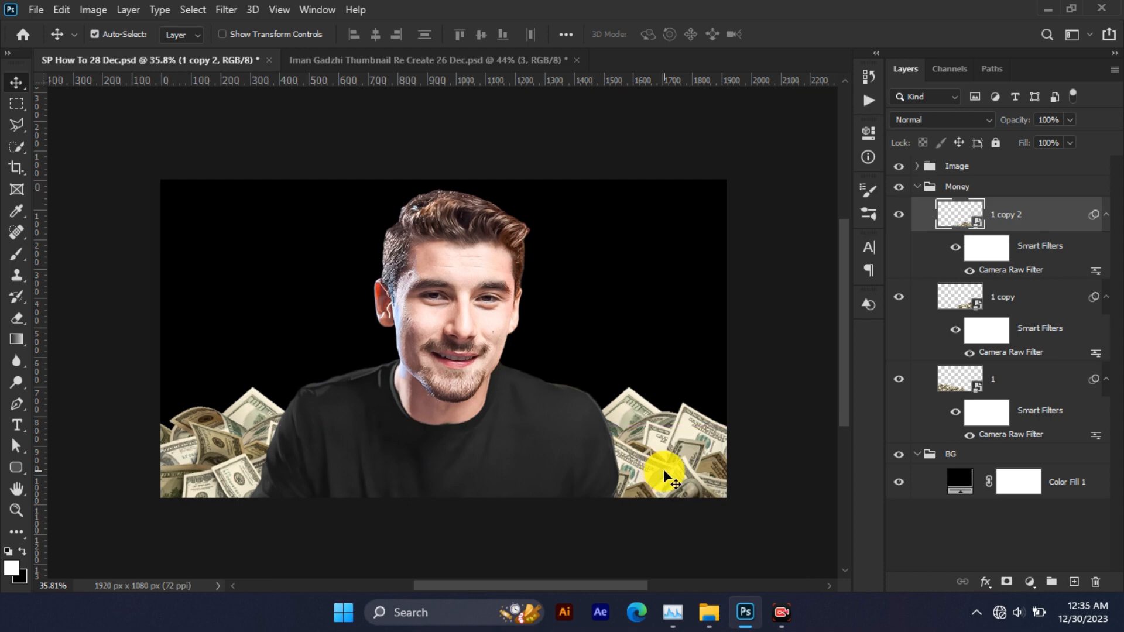
key("ctrl+t")
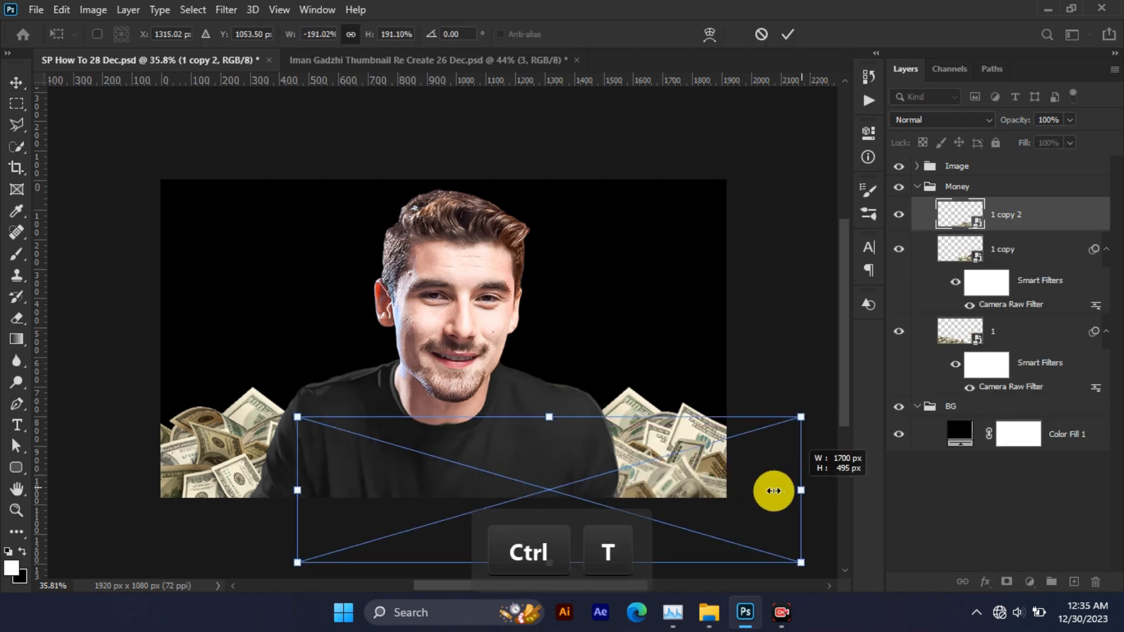
left_click_drag(773, 490, 698, 484)
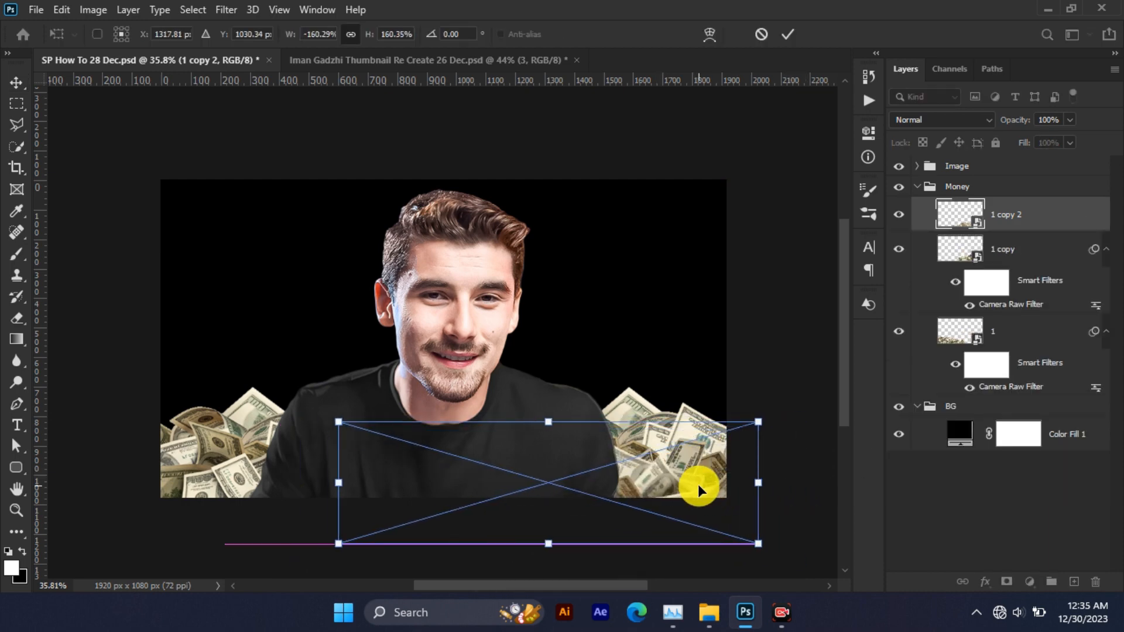
left_click(786, 35)
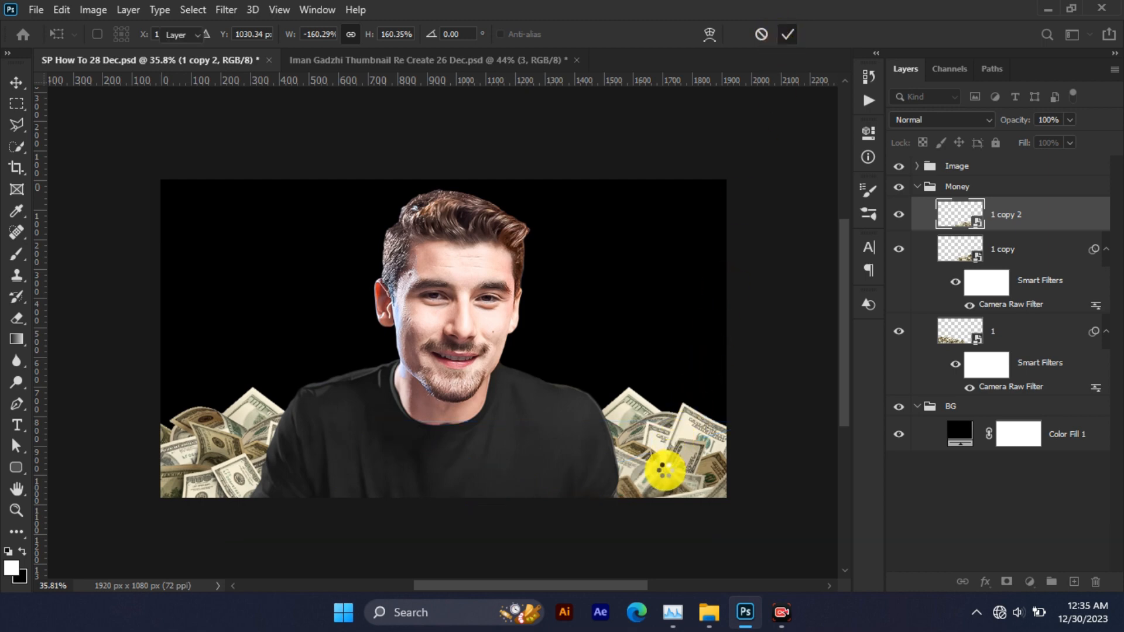
Duplicate the money from the lower-right pile over to the lower-left pile and collapse the Money group.
key("alt")
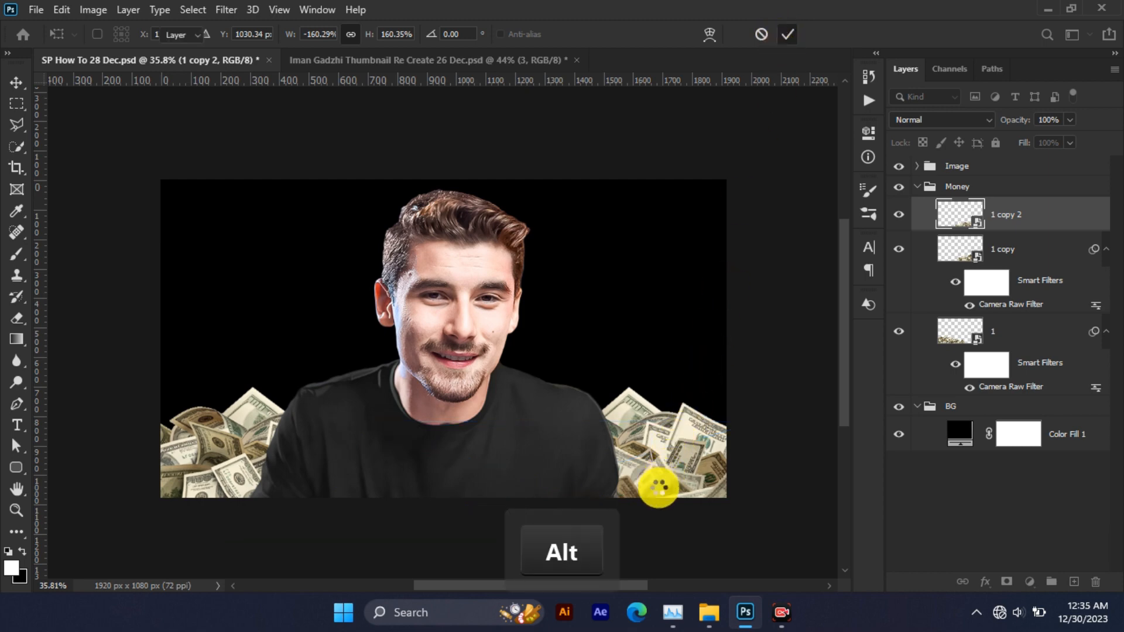
left_click_drag(659, 487, 188, 431)
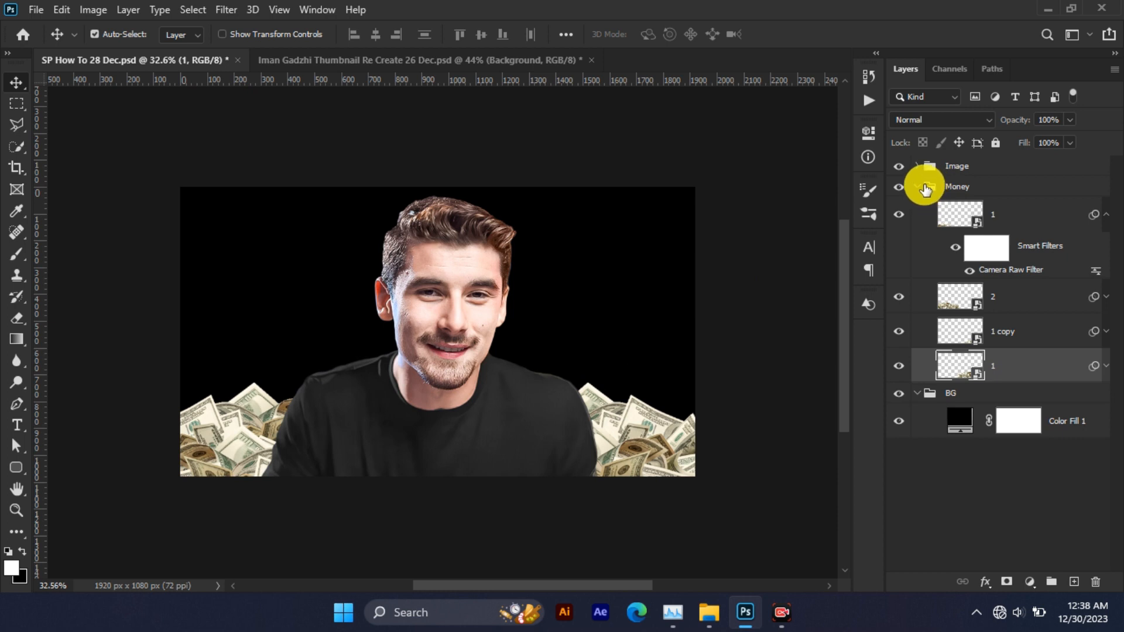
left_click(921, 189)
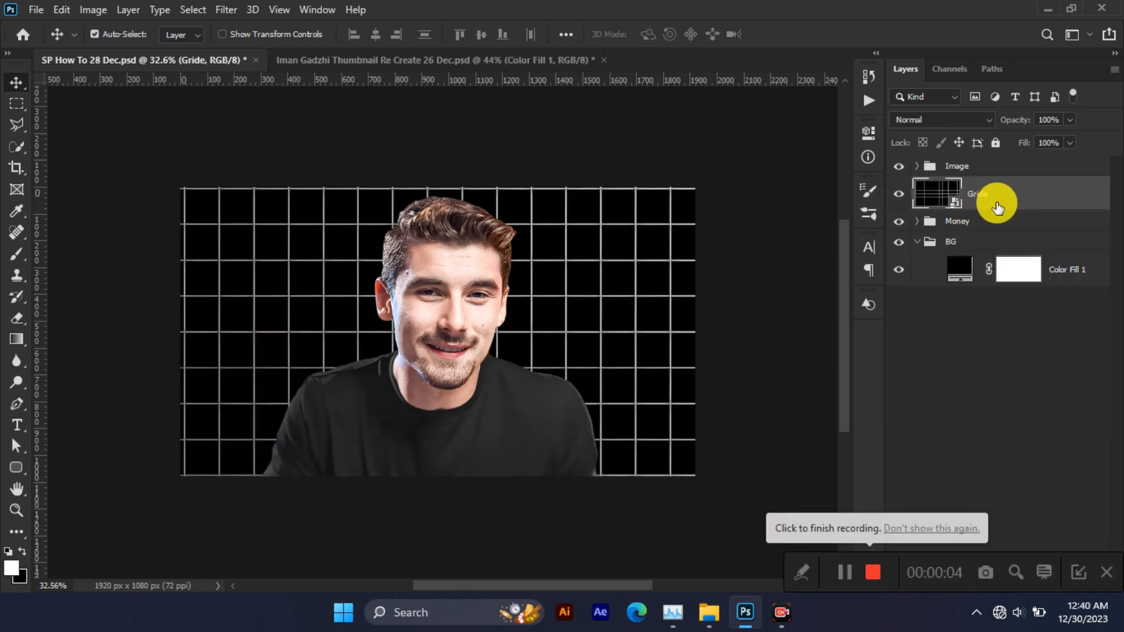
Move the Gride layer into the BG group above the colour fill and blend it with Linear Dodge (Add) at 13% opacity.
left_click_drag(995, 201, 998, 251)
left_click(955, 121)
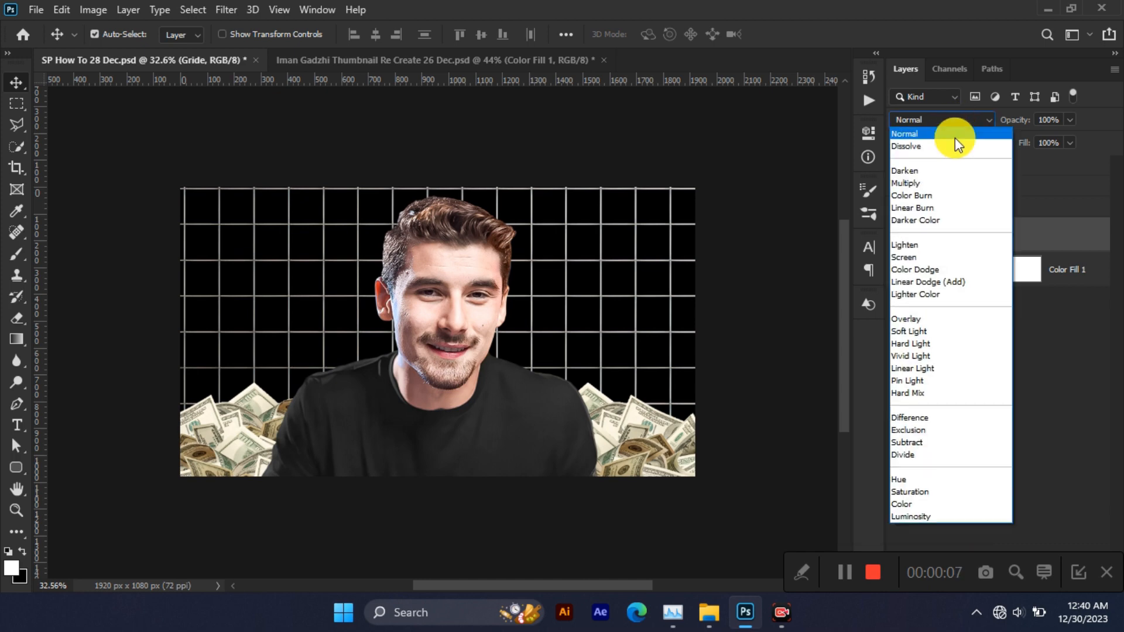
left_click(951, 282)
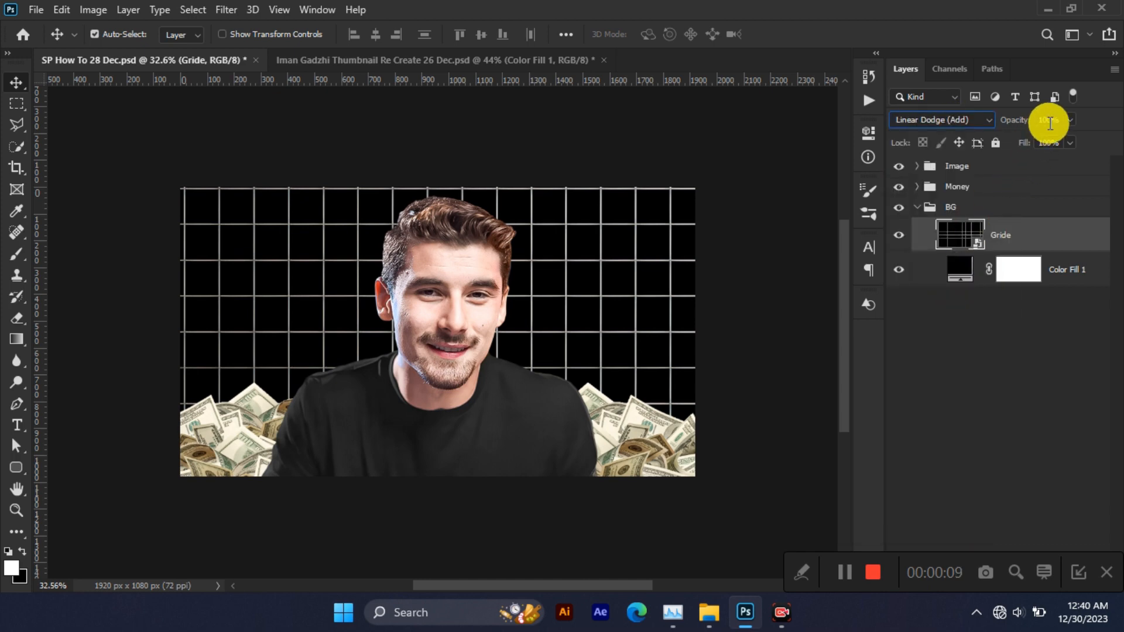
left_click(1073, 124)
left_click_drag(1003, 138, 1005, 139)
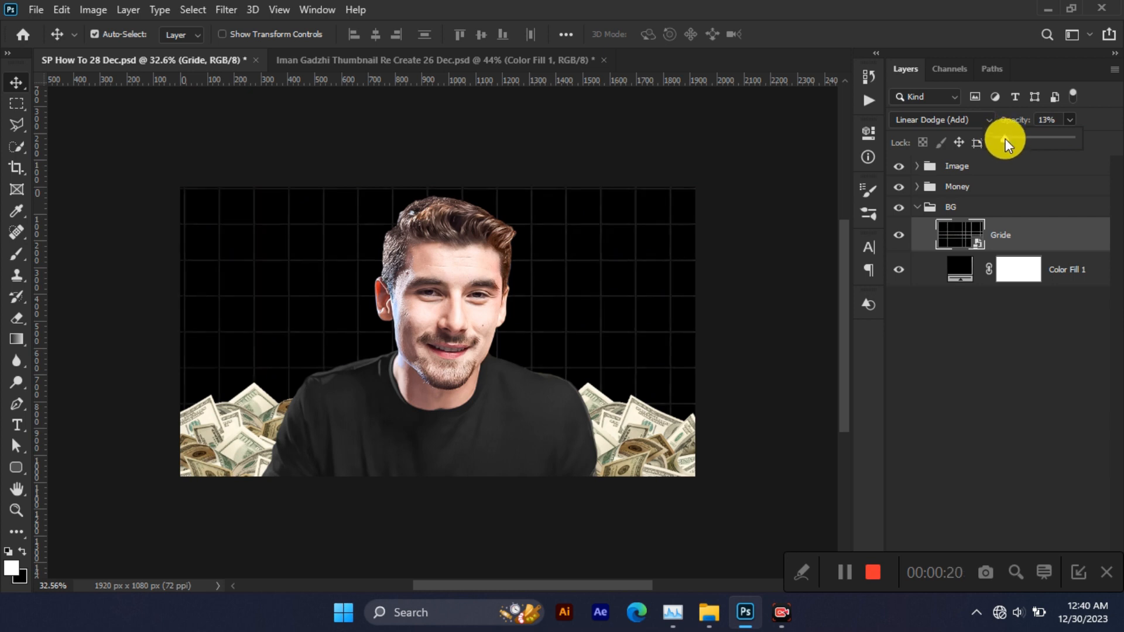
Set the background solid colour fill in the BG group to the dark purple #080014.
double_click(962, 263)
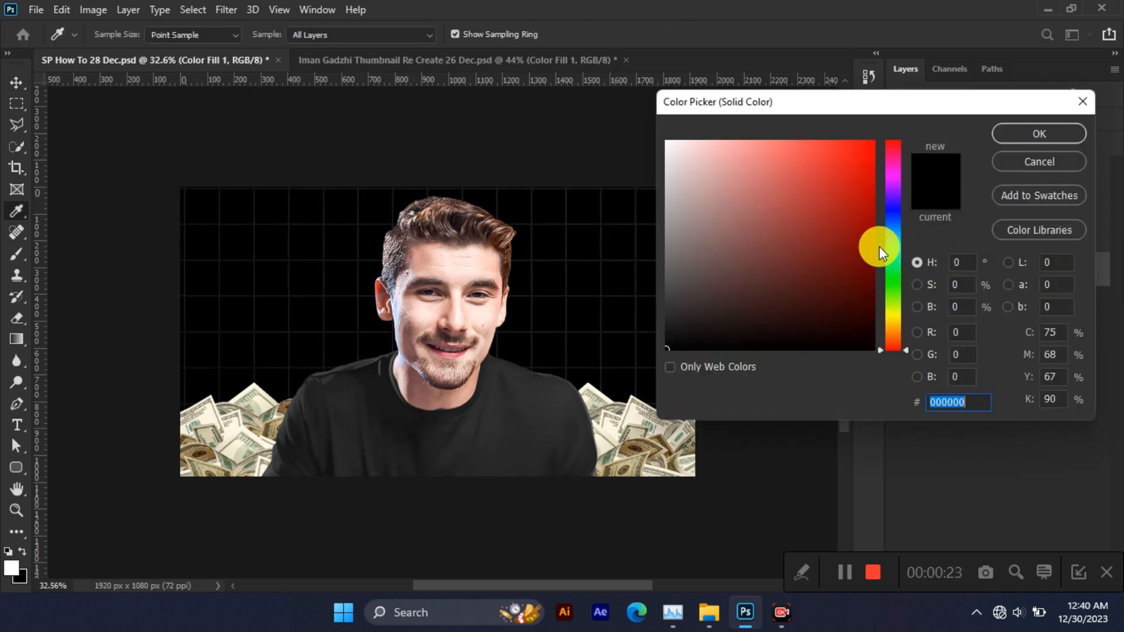
left_click(886, 195)
left_click_drag(841, 223, 862, 305)
left_click(941, 403)
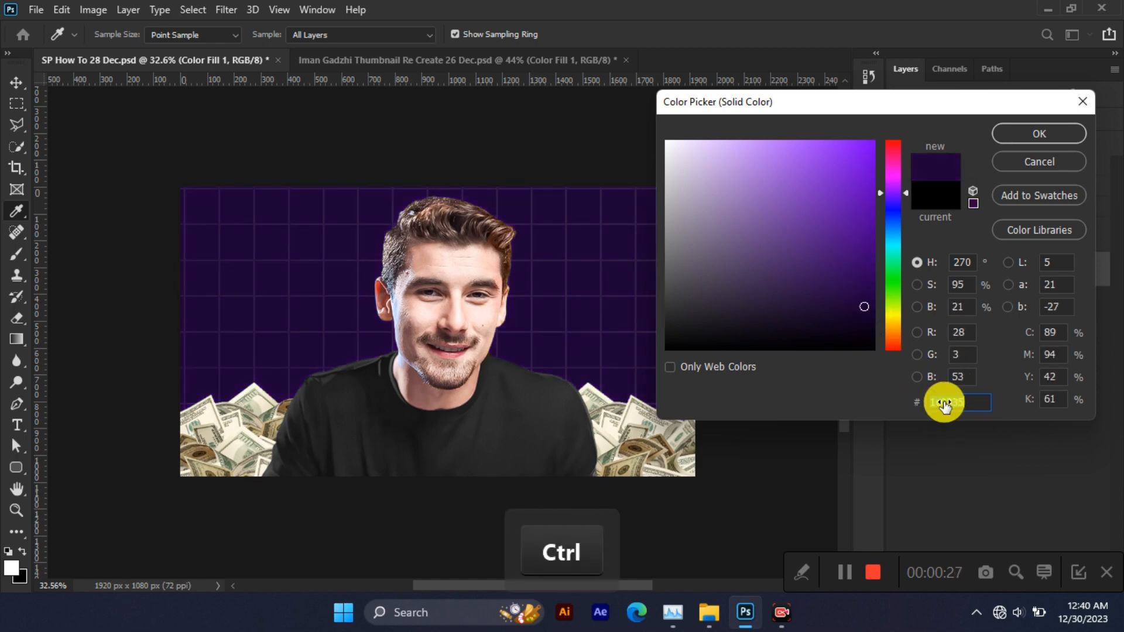
key("ctrl+a")
type("080014")
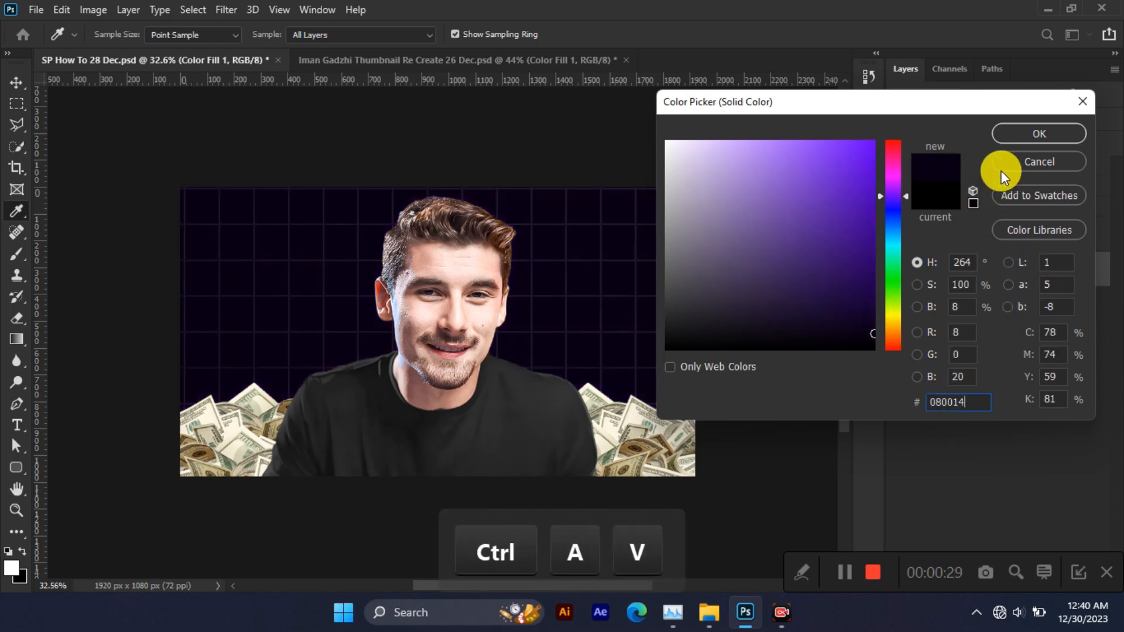
left_click(1016, 133)
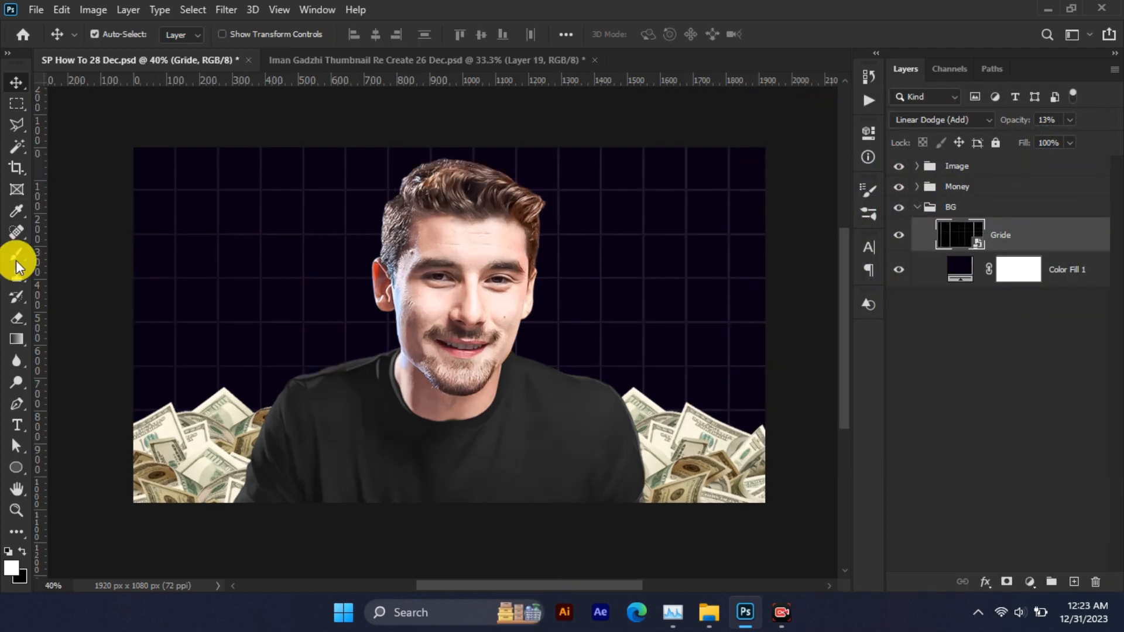
Set up the Brush tool with the bright purple foreground colour #6c00ff and 76% flow.
left_click(15, 262)
left_click(13, 568)
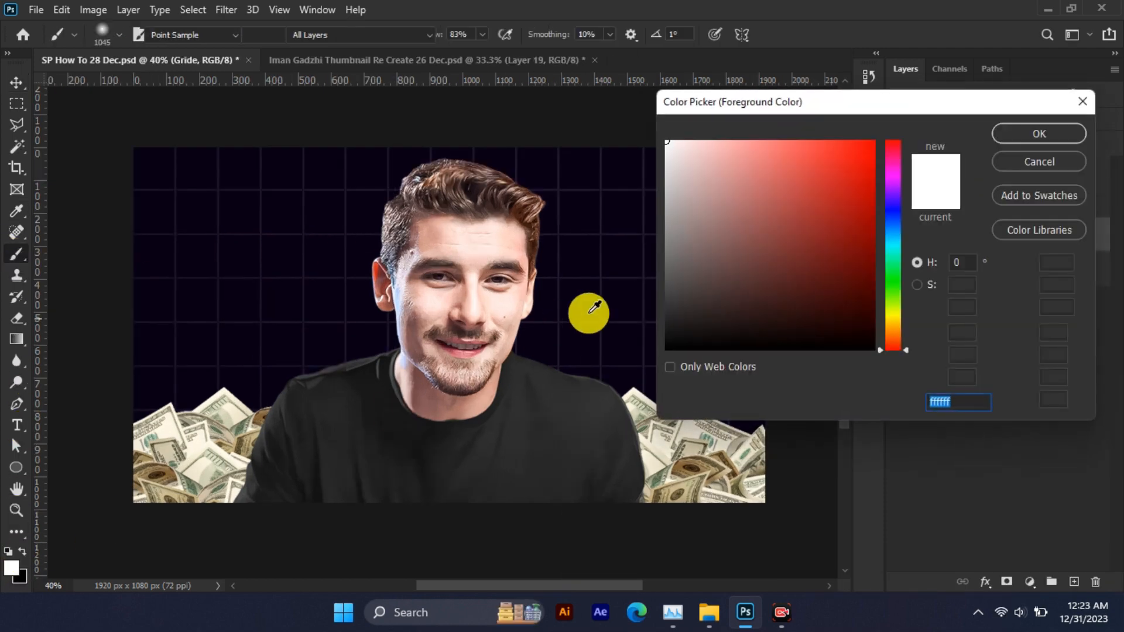
left_click_drag(892, 199, 905, 81)
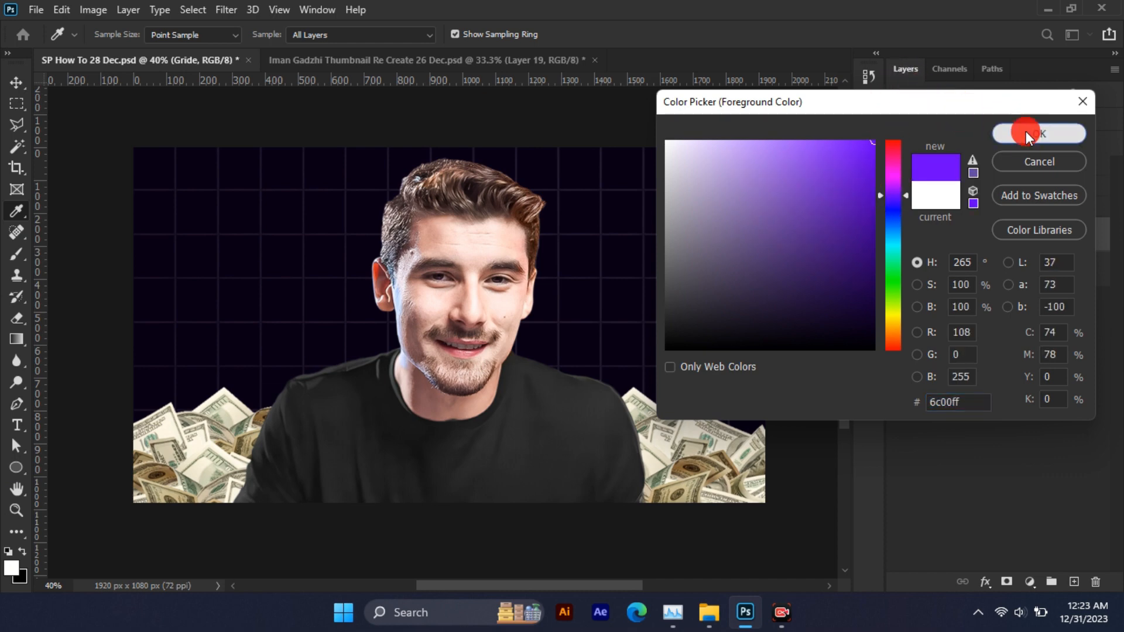
left_click(1026, 133)
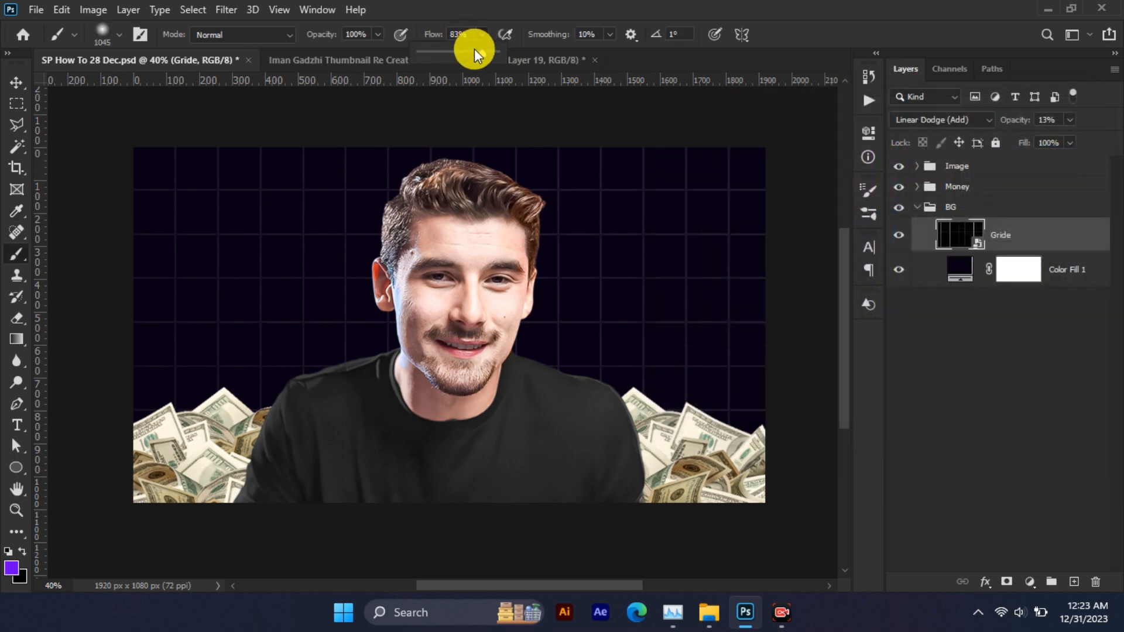
left_click_drag(473, 51, 475, 51)
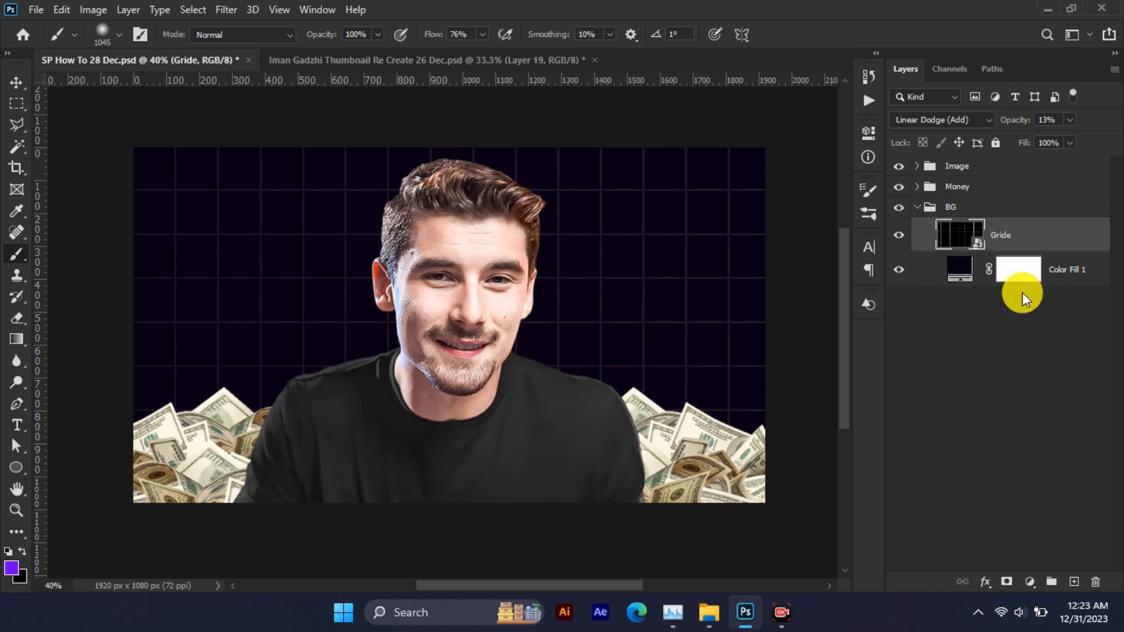
Paint a soft purple glow behind the man with a 1675 px brush on a new layer above Gride, blended with Linear Dodge (Add).
left_click(1072, 581)
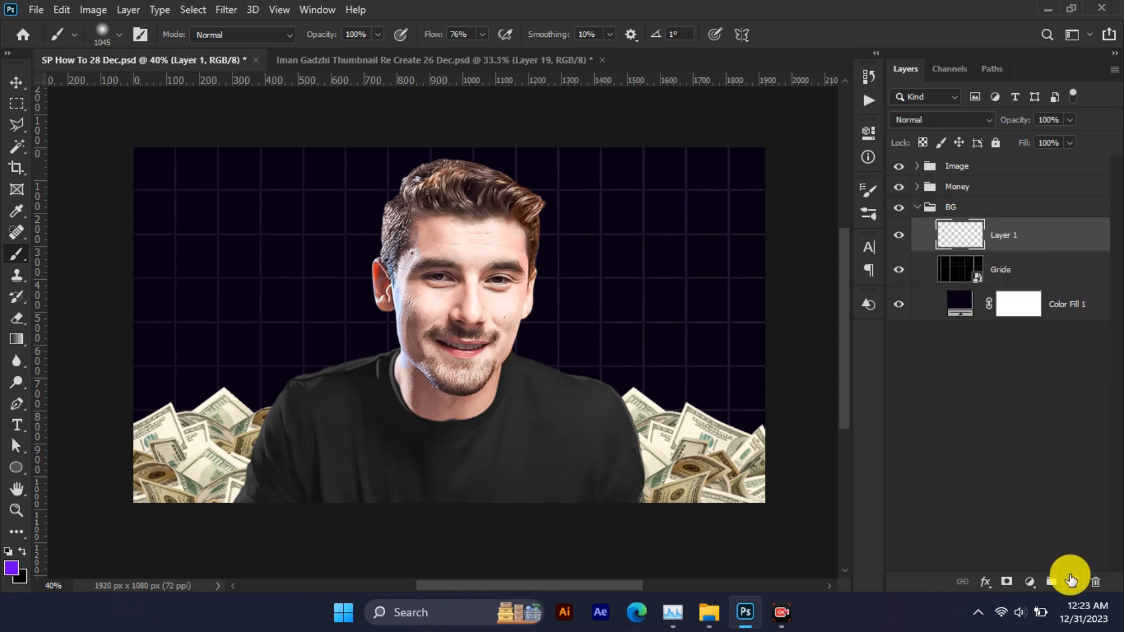
mouse_move(399, 334)
left_mouse_down()
mouse_move(476, 331)
mouse_move(452, 393)
left_mouse_up()
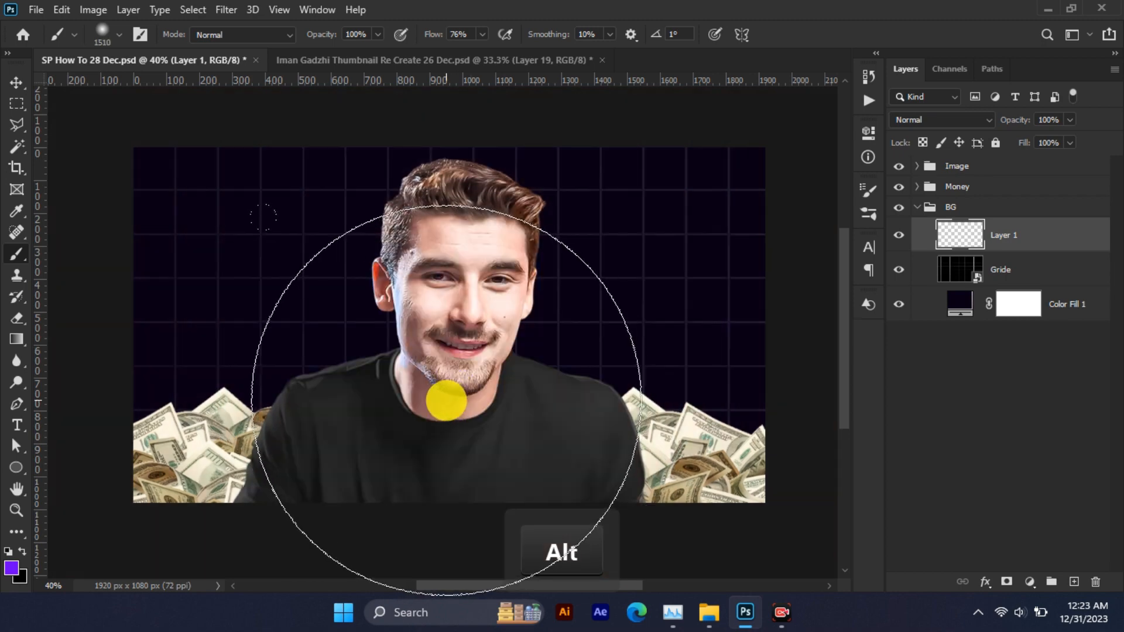
left_click(448, 399)
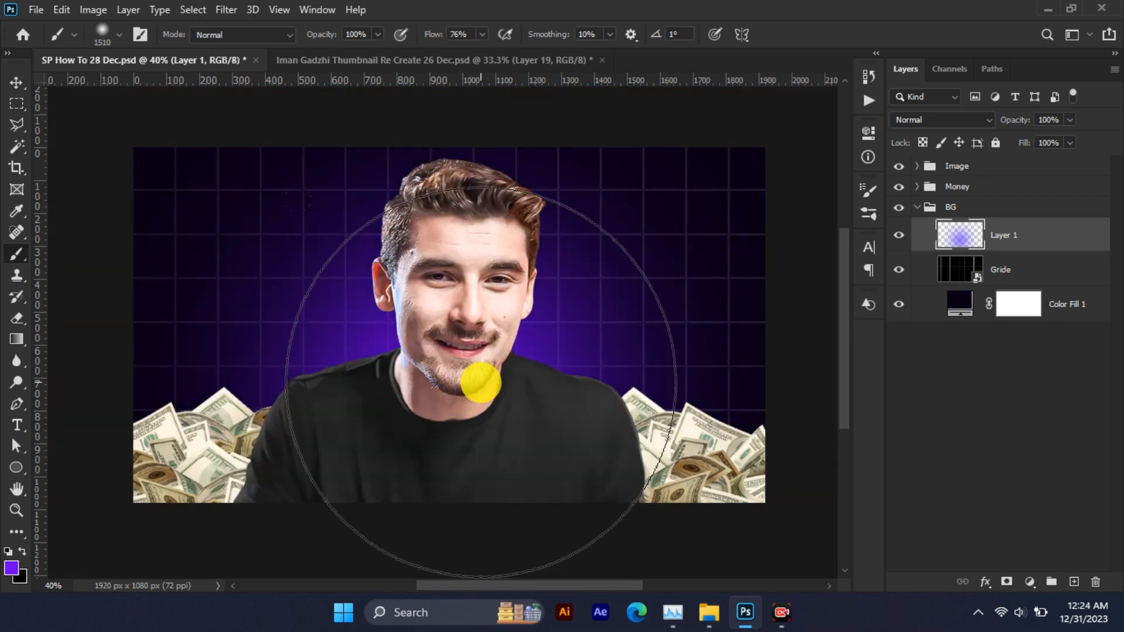
key("ctrl+z")
mouse_move(446, 381)
left_mouse_down()
mouse_move(475, 386)
mouse_move(444, 437)
left_mouse_up()
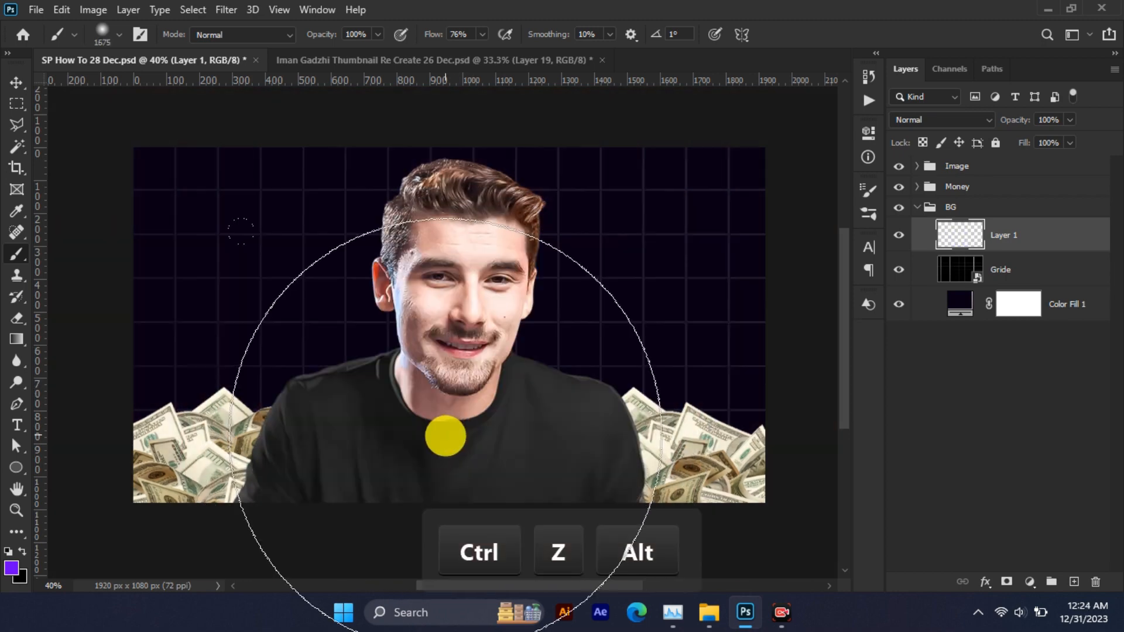
left_click(454, 444)
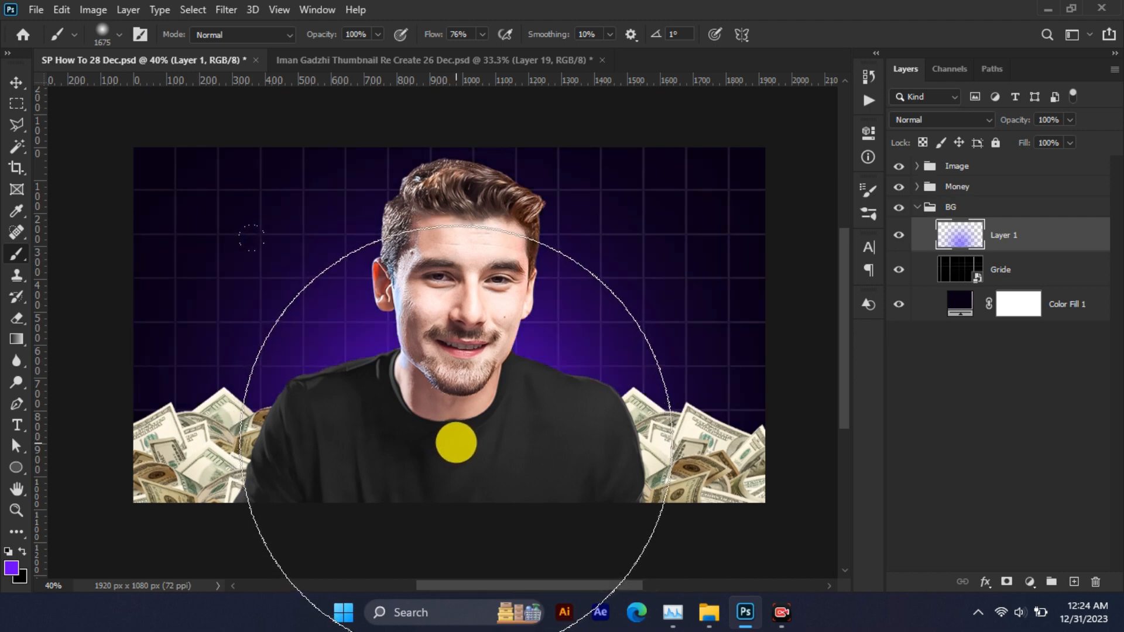
left_click(956, 120)
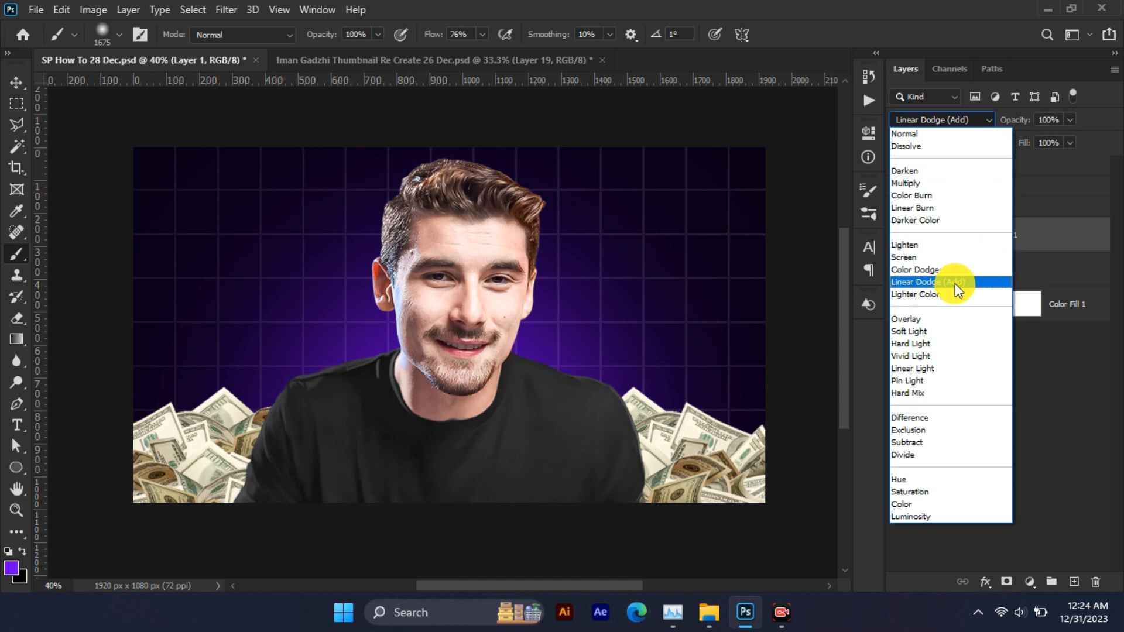
left_click(954, 283)
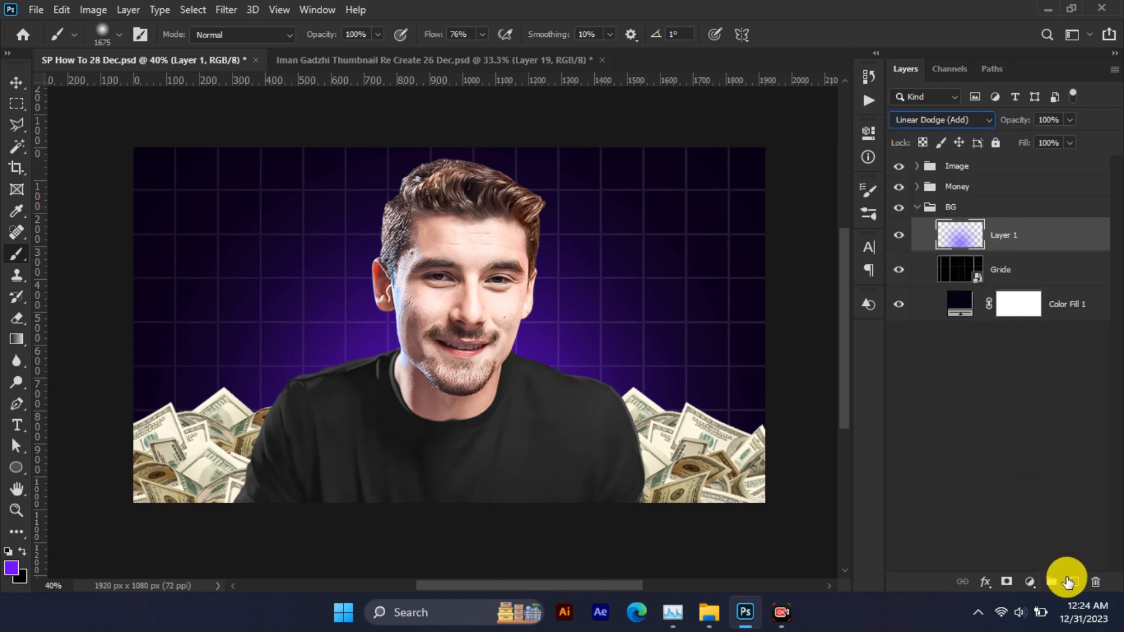
Paint a smaller purple glow with an 1100 px brush on another new layer and blend it with Linear Dodge (Add).
left_click(1067, 581)
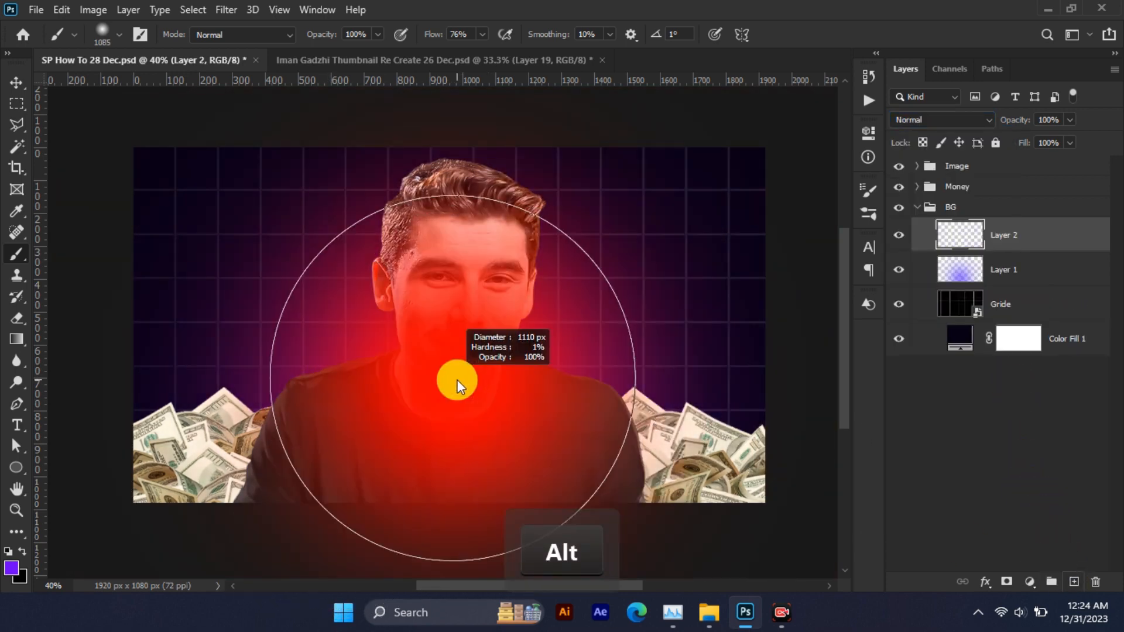
mouse_move(457, 379)
left_mouse_down()
mouse_move(468, 382)
mouse_move(434, 415)
left_mouse_up()
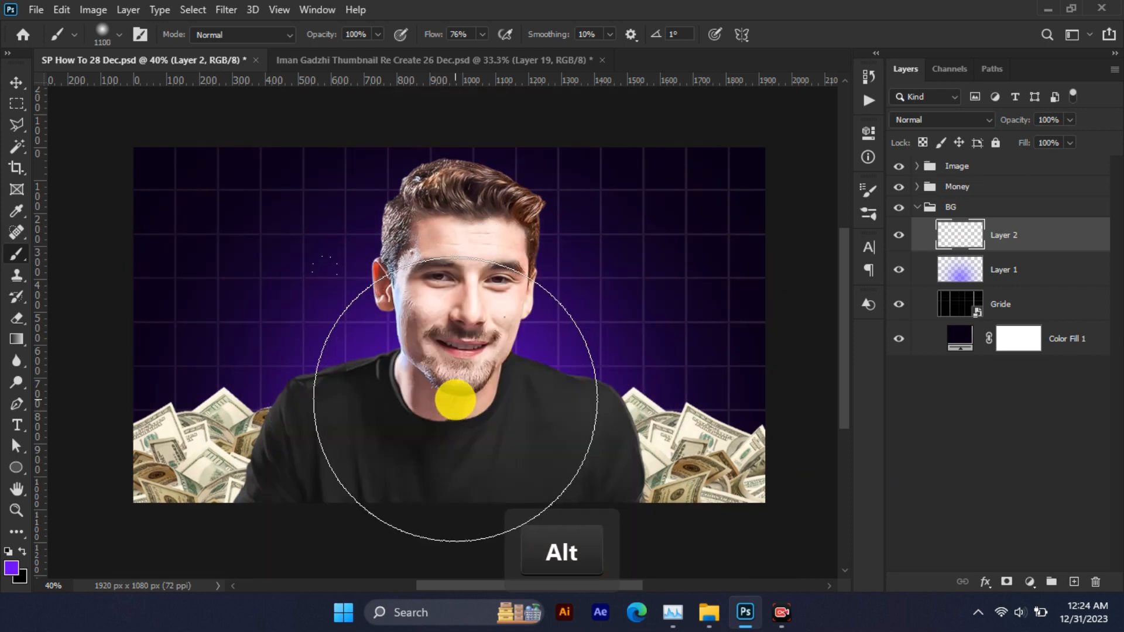
left_click(456, 398)
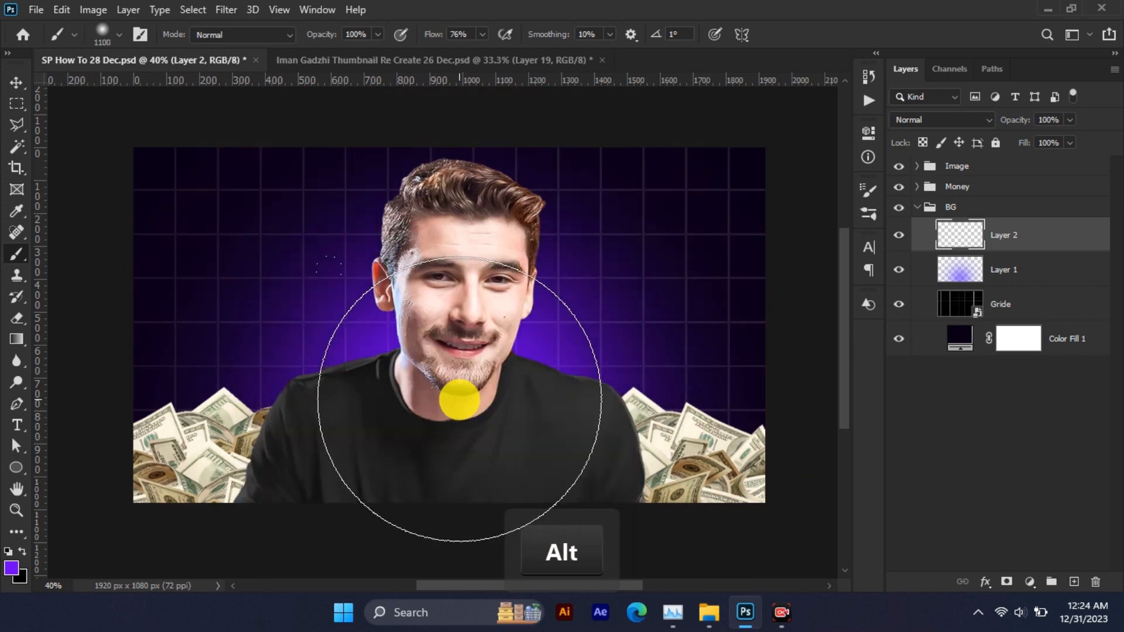
left_click(963, 119)
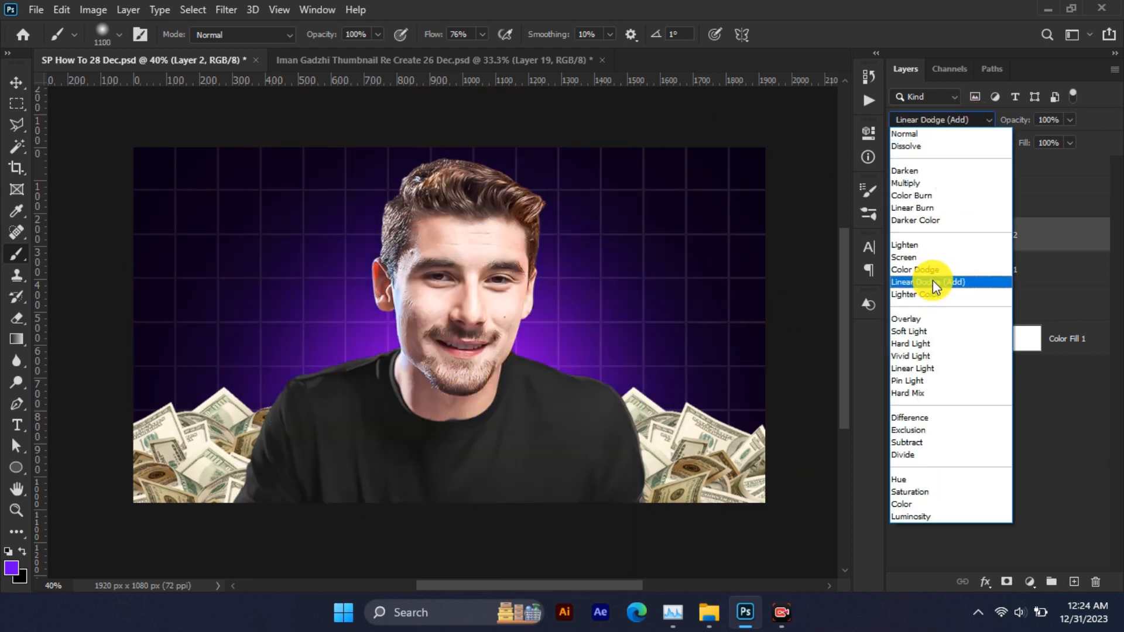
left_click(932, 282)
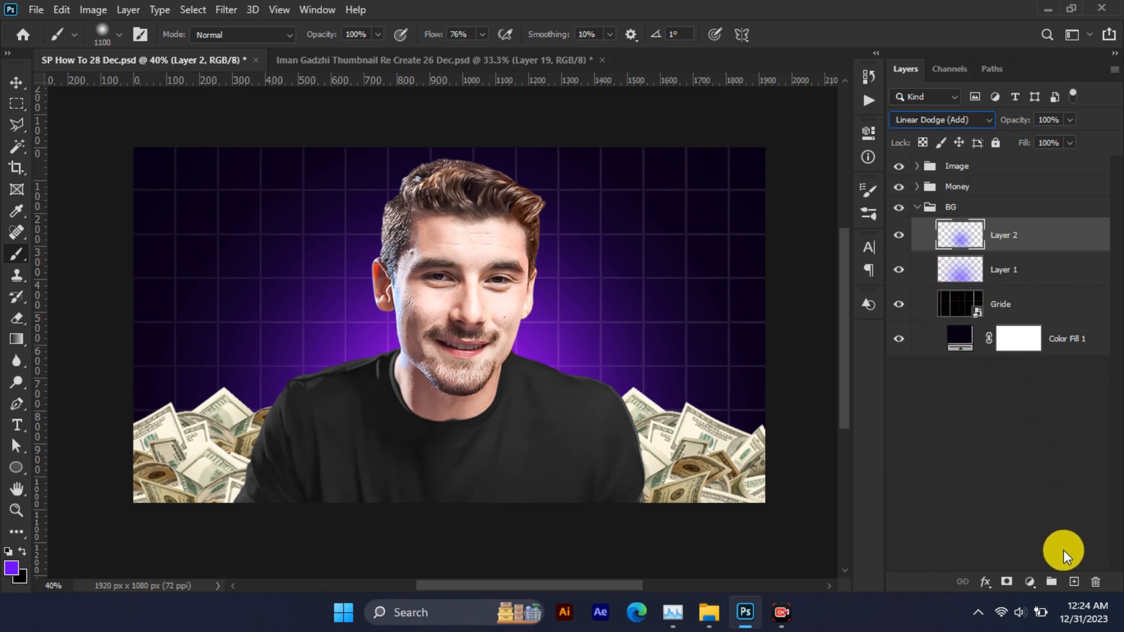
Add a new layer above Layer 2 and make white (#ffffff) the brush's foreground colour.
left_click(1075, 582)
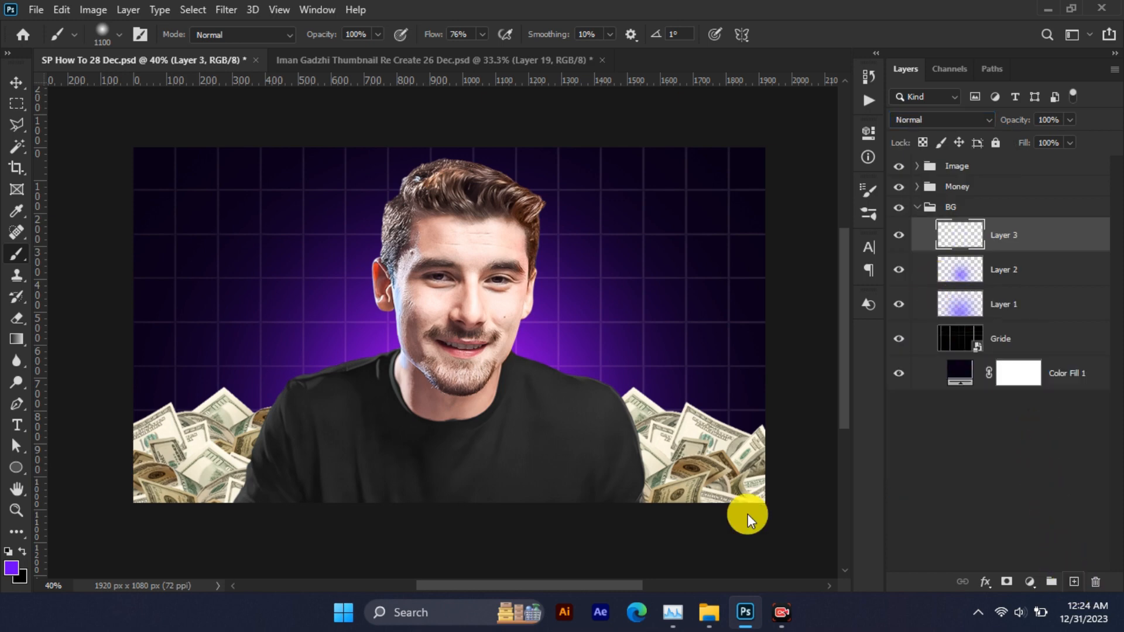
left_click(24, 573)
left_click_drag(730, 205, 595, 107)
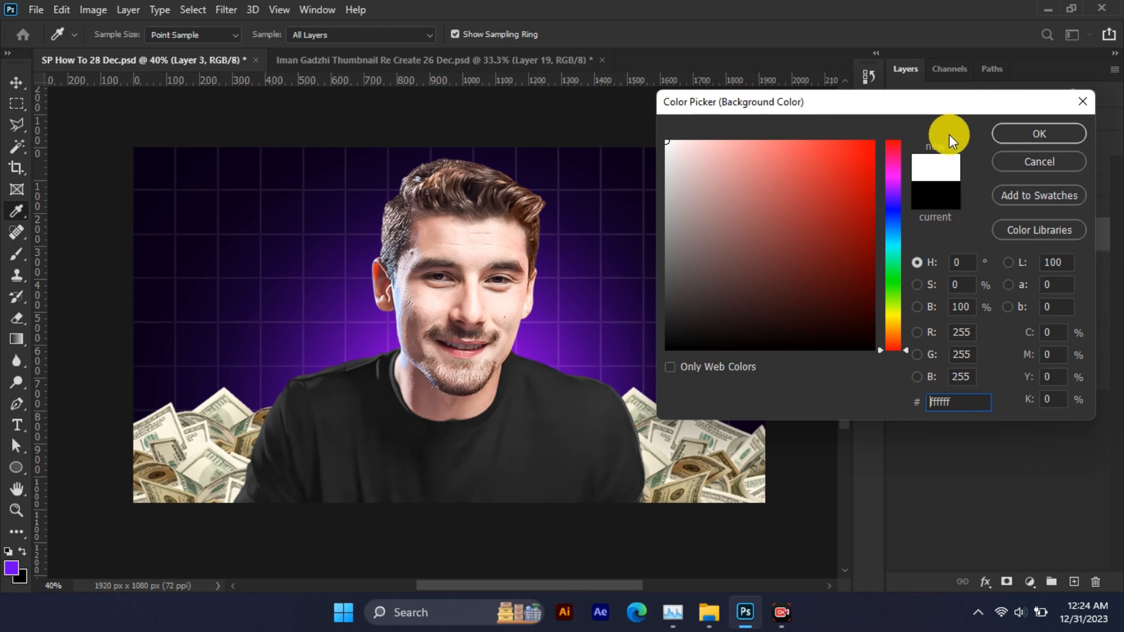
left_click(1052, 136)
key("b")
key("x")
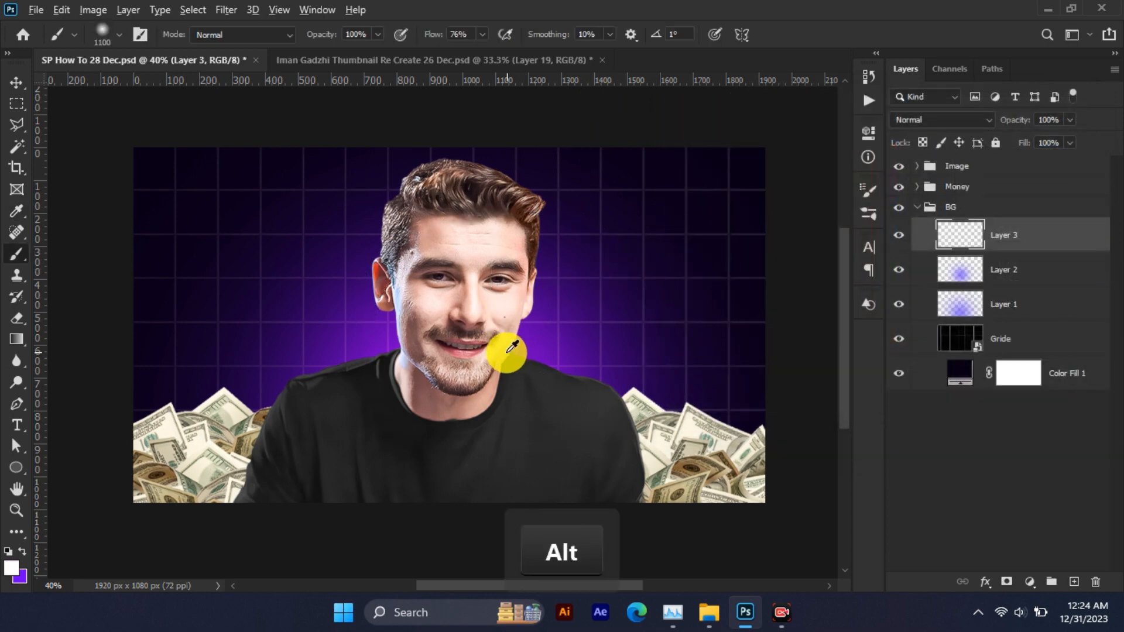
Paint a soft white glow behind the man with a 975 px brush on Layer 3 and blend the layer with Overlay.
mouse_move(508, 350)
left_mouse_down()
mouse_move(469, 345)
mouse_move(451, 359)
left_mouse_up()
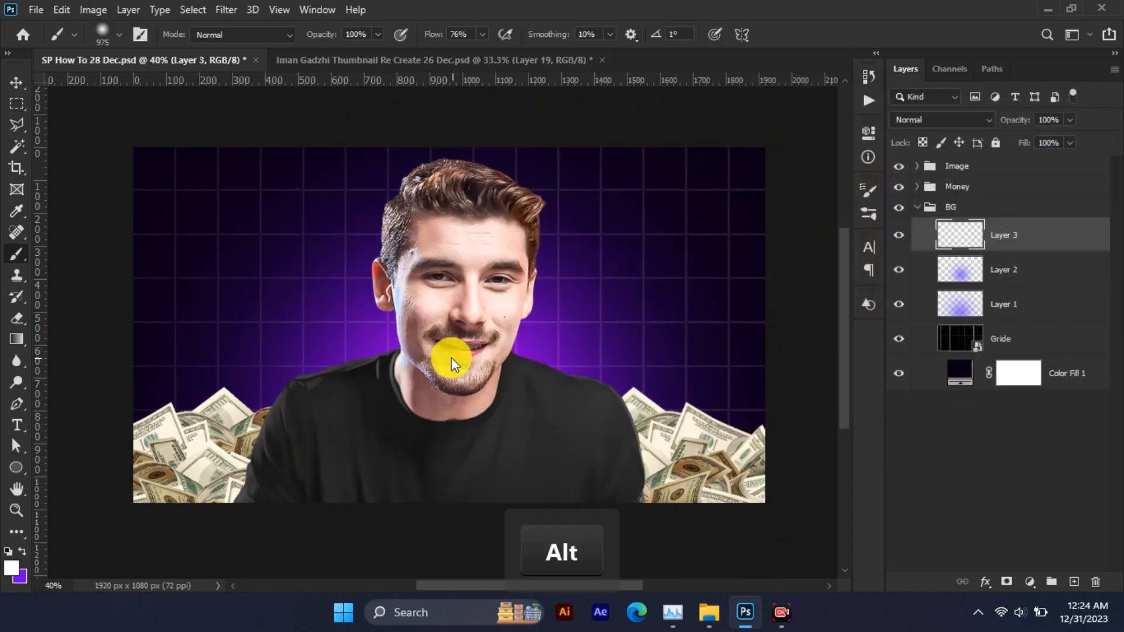
left_click(927, 120)
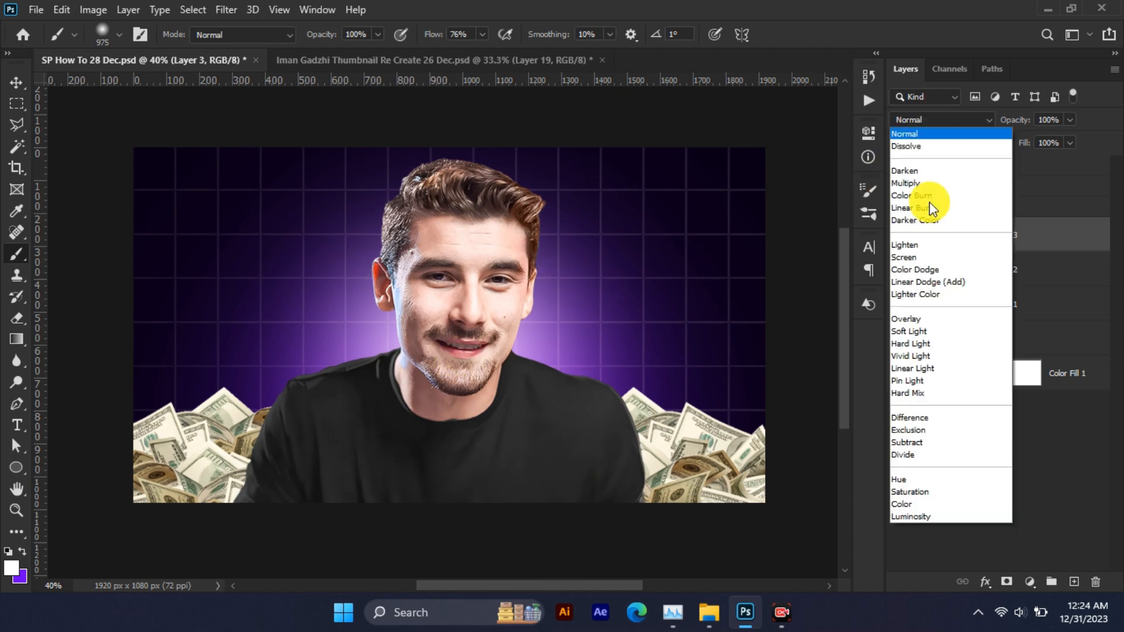
left_click(911, 317)
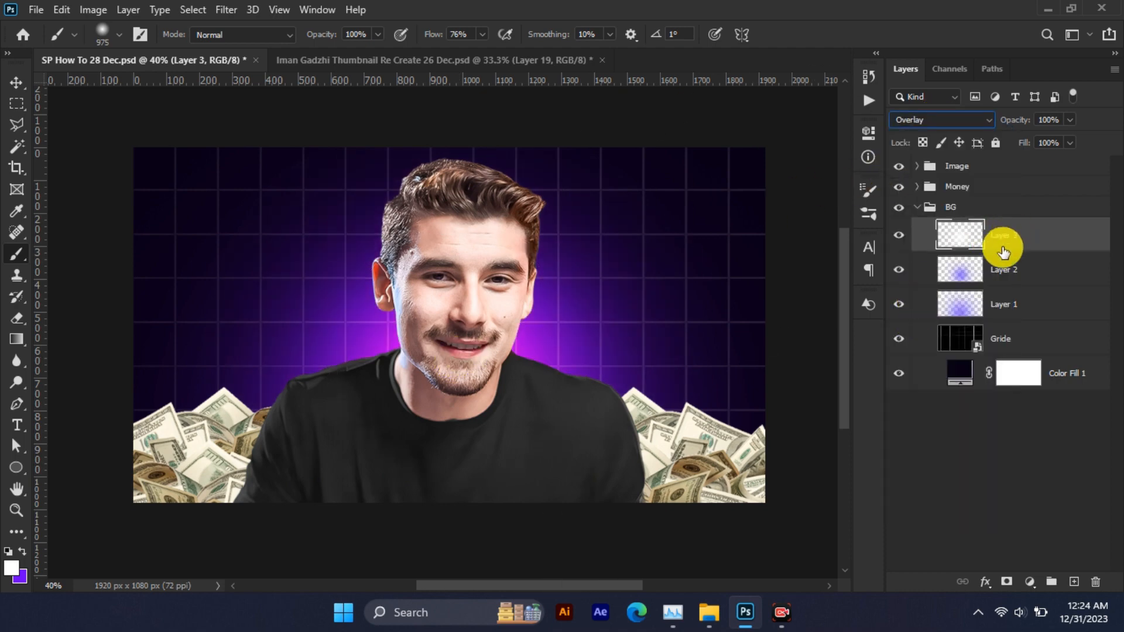
Try to strengthen the glow on Layer 2 with a 1375 px brush, first in white and again in purple, undoing each dab.
left_click(990, 271)
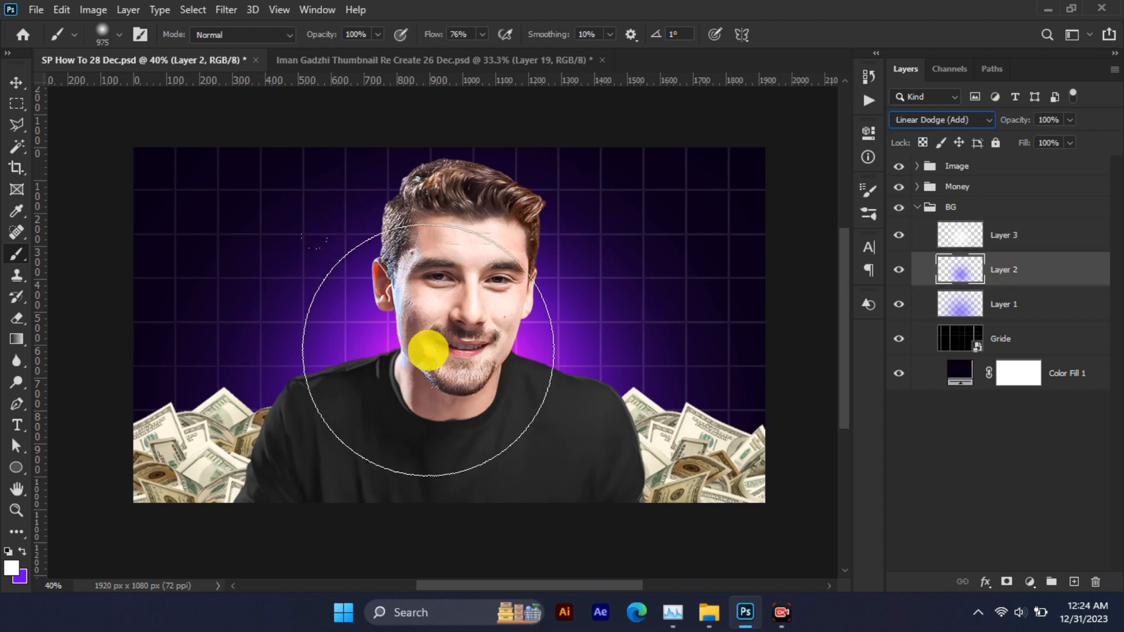
left_click_drag(427, 344, 490, 349)
key("x")
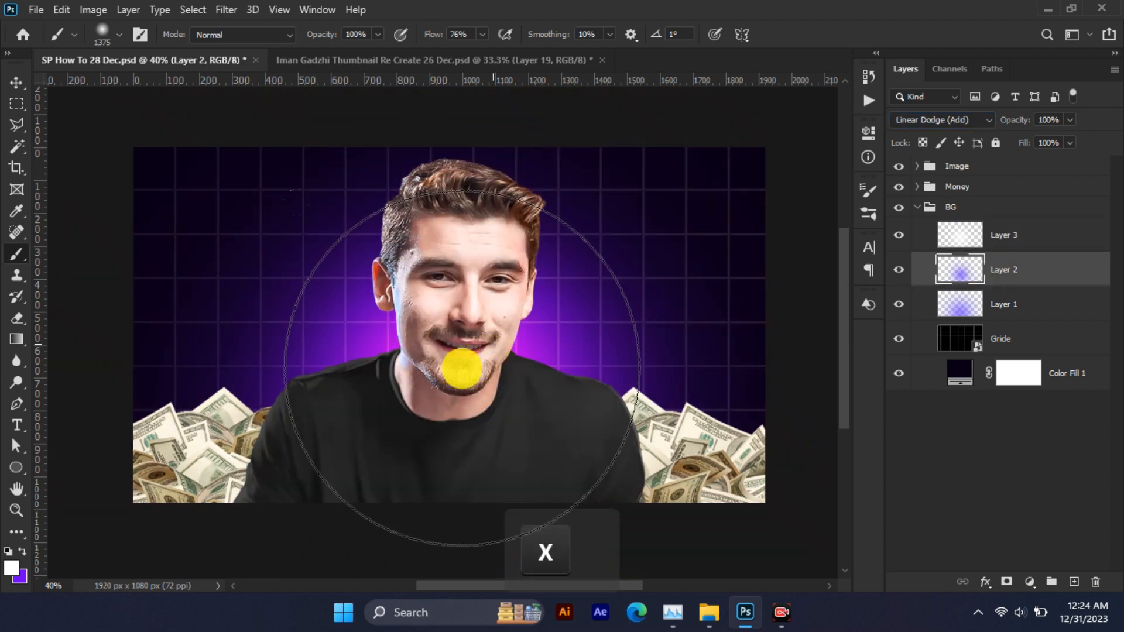
left_click(464, 366)
key("ctrl+z")
key("x")
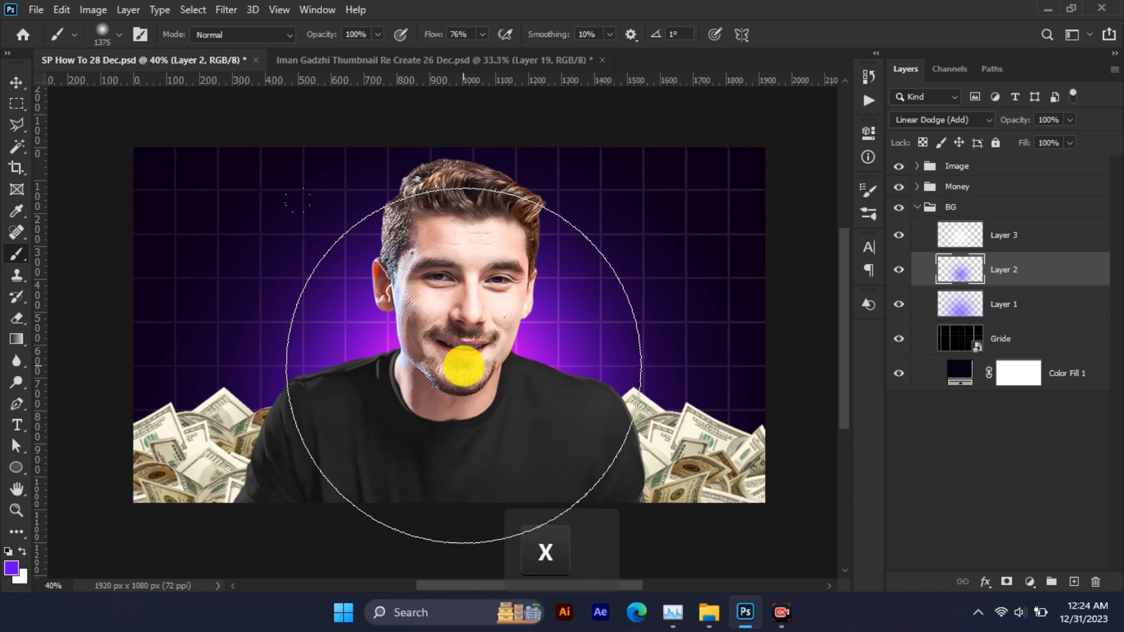
left_click(464, 366)
key("ctrl+z")
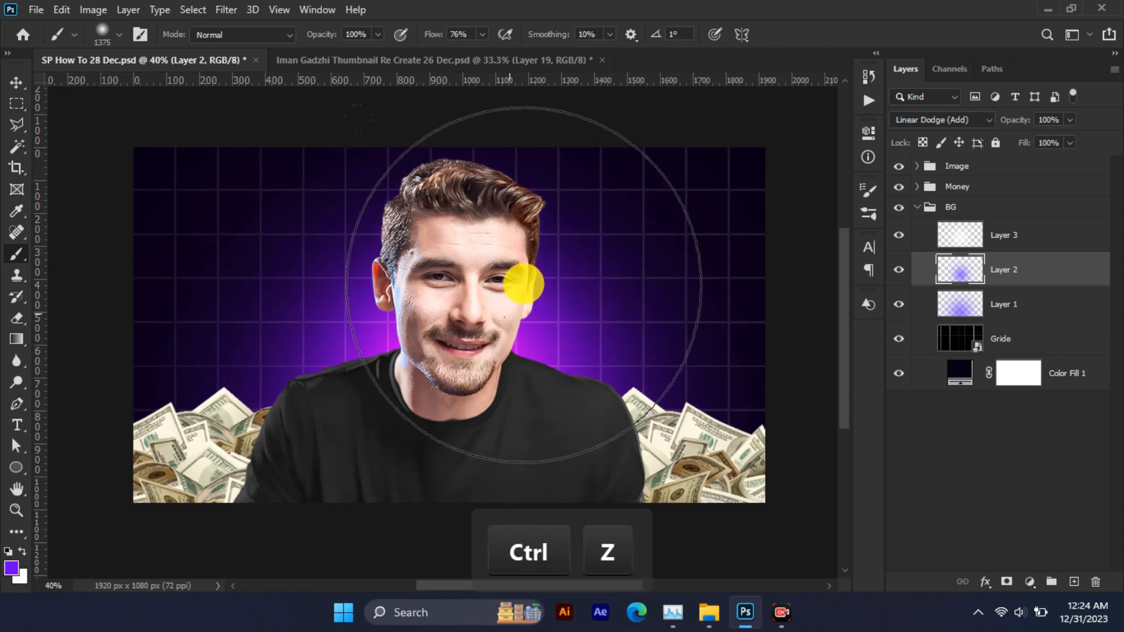
Add an Exposure adjustment layer above Layer 3 in the BG group with exposure set to about +1.33.
scroll(489, 213, "down", 3)
scroll(499, 250, "up", 2)
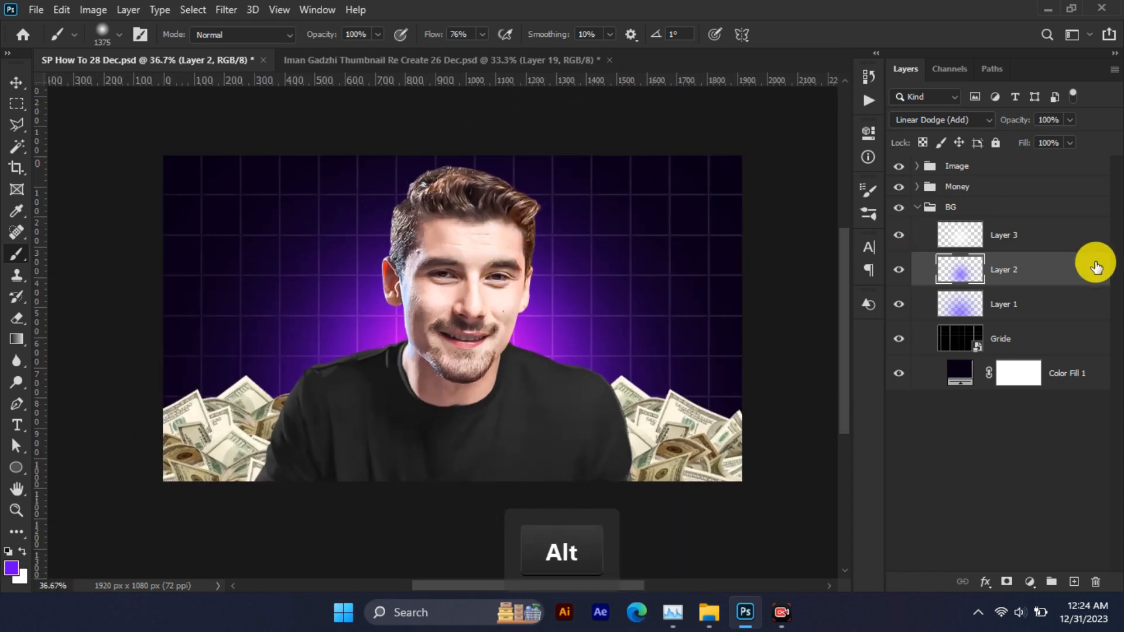
left_click(1078, 248)
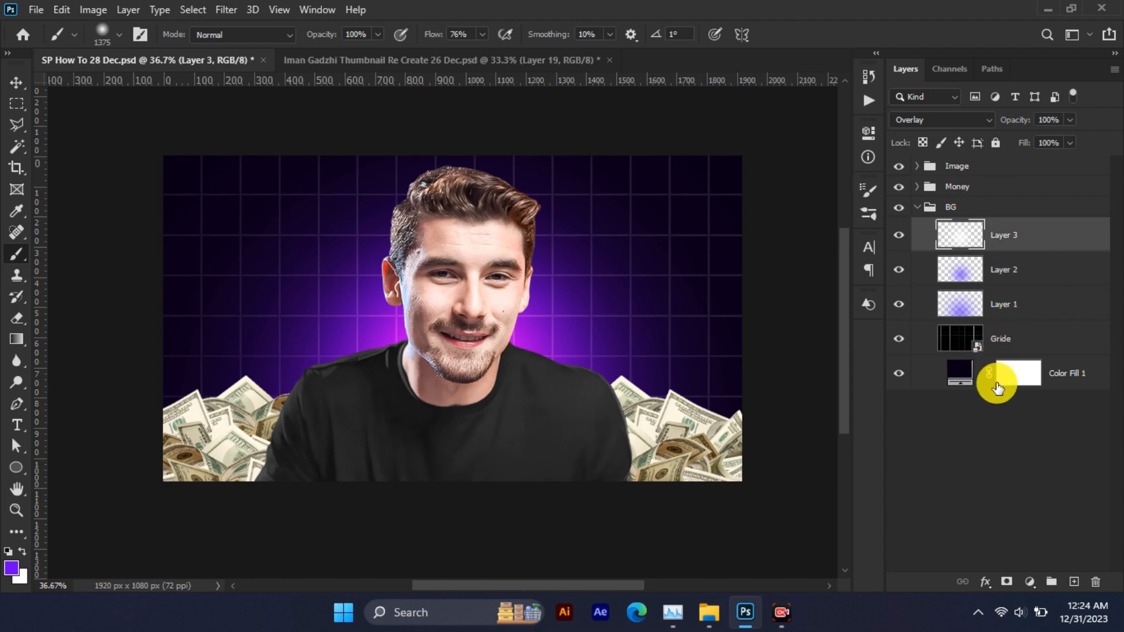
left_click(1024, 580)
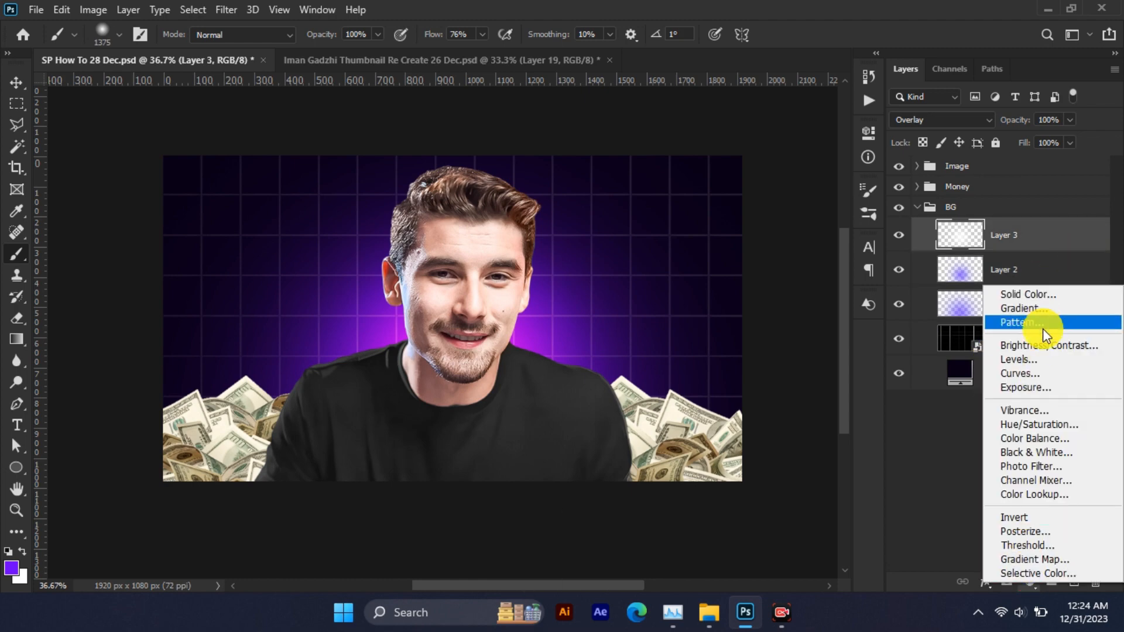
left_click(1041, 387)
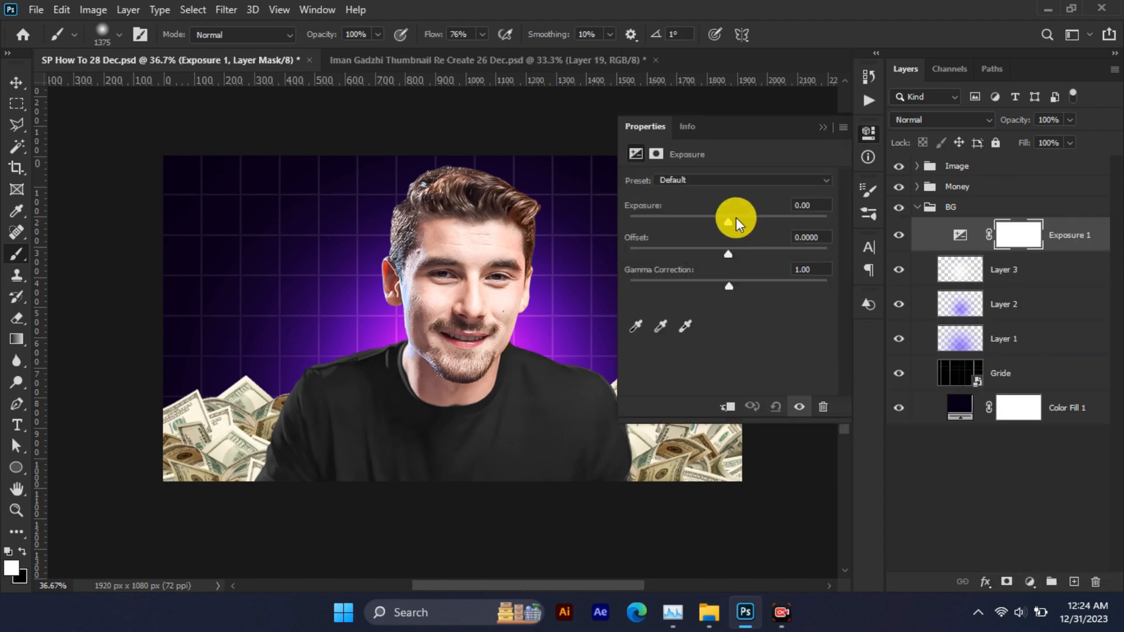
left_click_drag(736, 216, 748, 220)
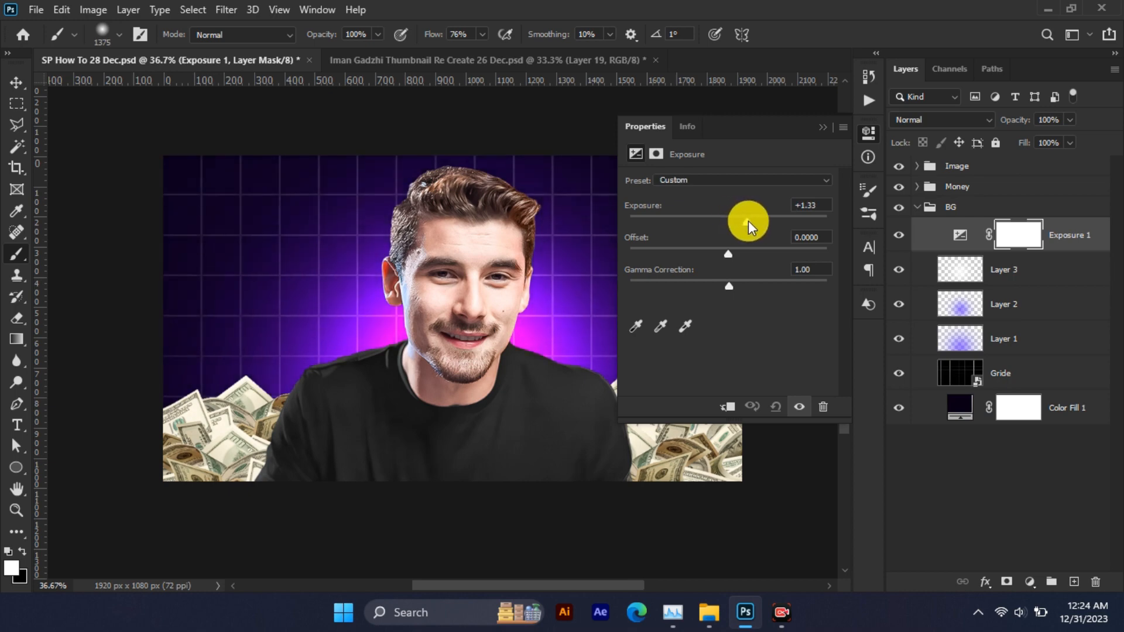
Fill the Exposure 1 mask with black and paint the brightening back in behind the man with a soft white 1528 px brush.
left_click(824, 128)
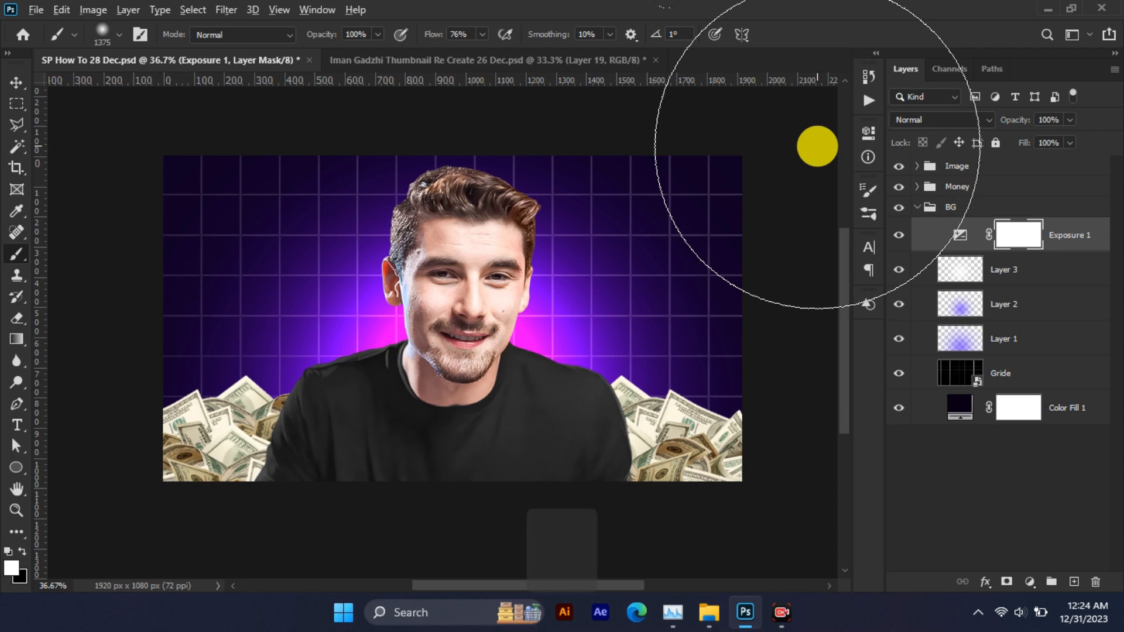
key("alt+BackSpace")
key("ctrl+BackSpace")
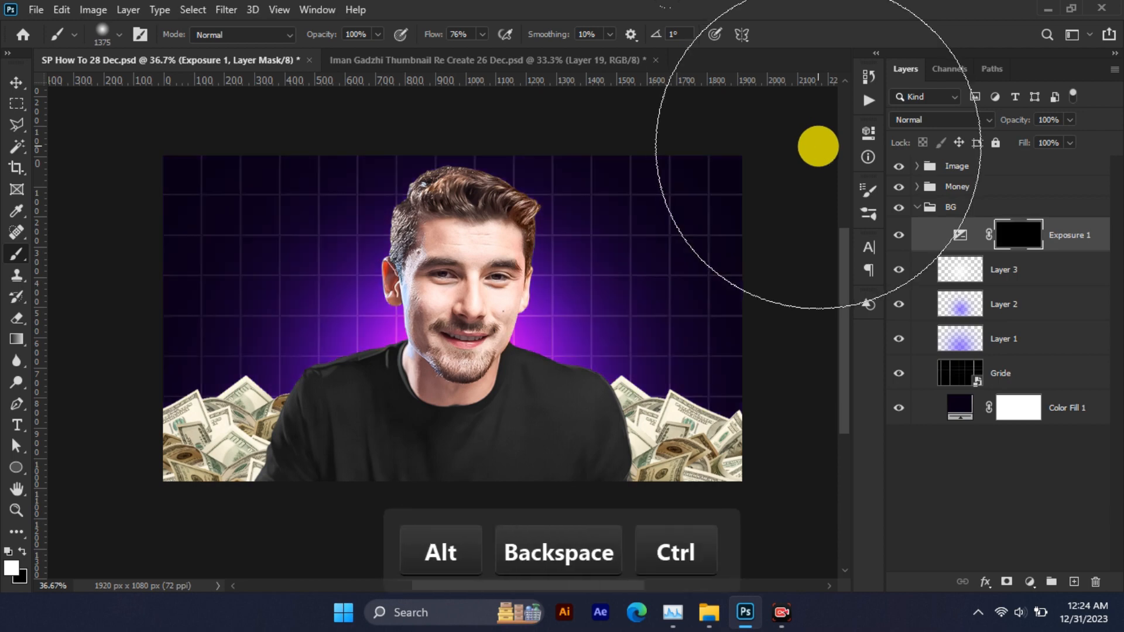
mouse_move(469, 395)
left_mouse_down()
mouse_move(463, 351)
mouse_move(458, 368)
left_mouse_up()
key("ctrl+z")
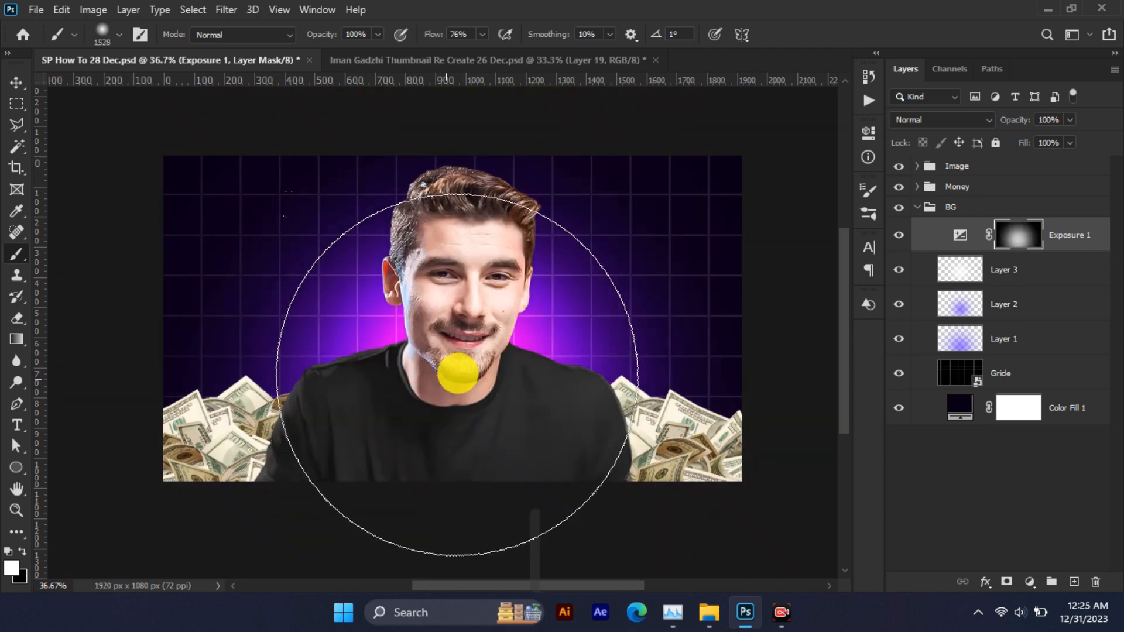
scroll(460, 362, "up", 4)
scroll(467, 343, "down", 4)
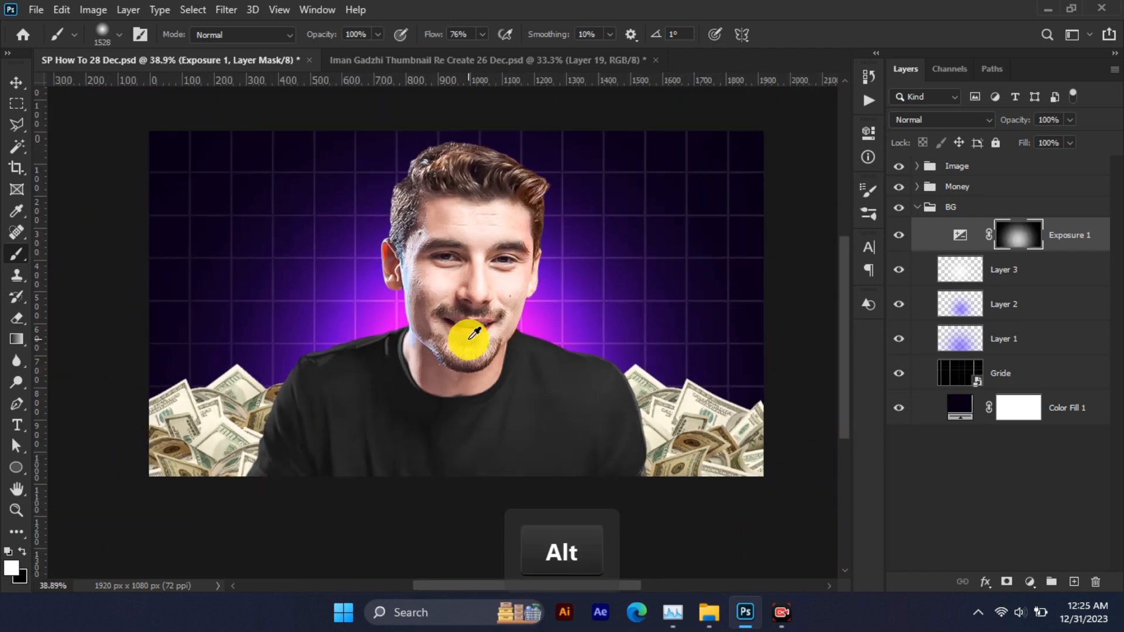
scroll(474, 333, "up", 1)
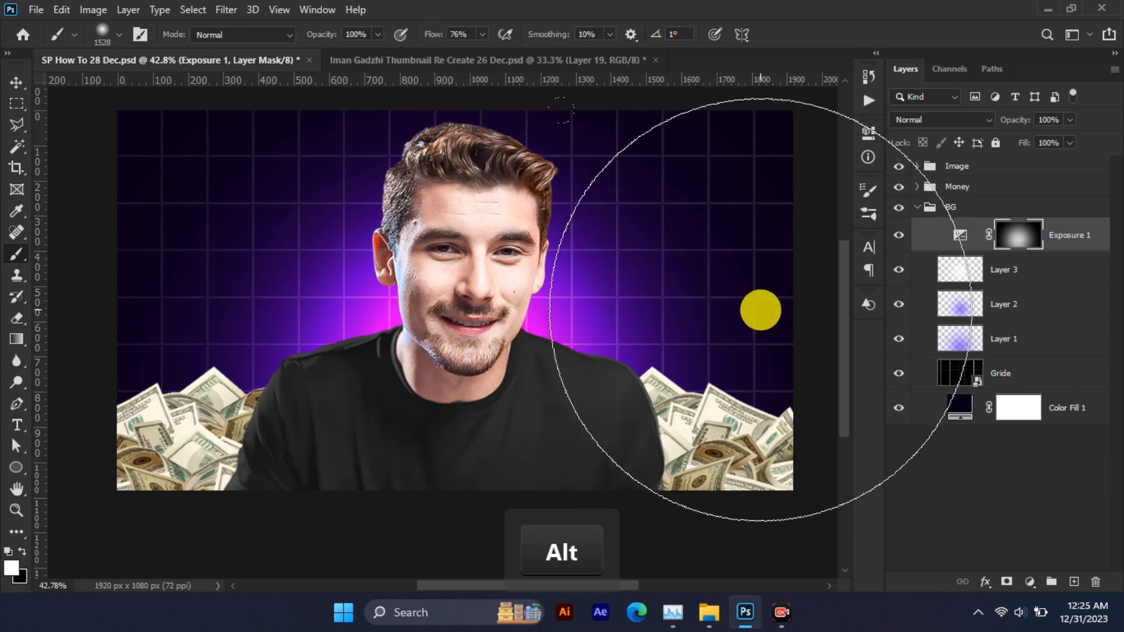
Add a new layer above Exposure 1, filled with black and converted to a smart object.
left_click(760, 310, "alt")
left_click(1074, 581)
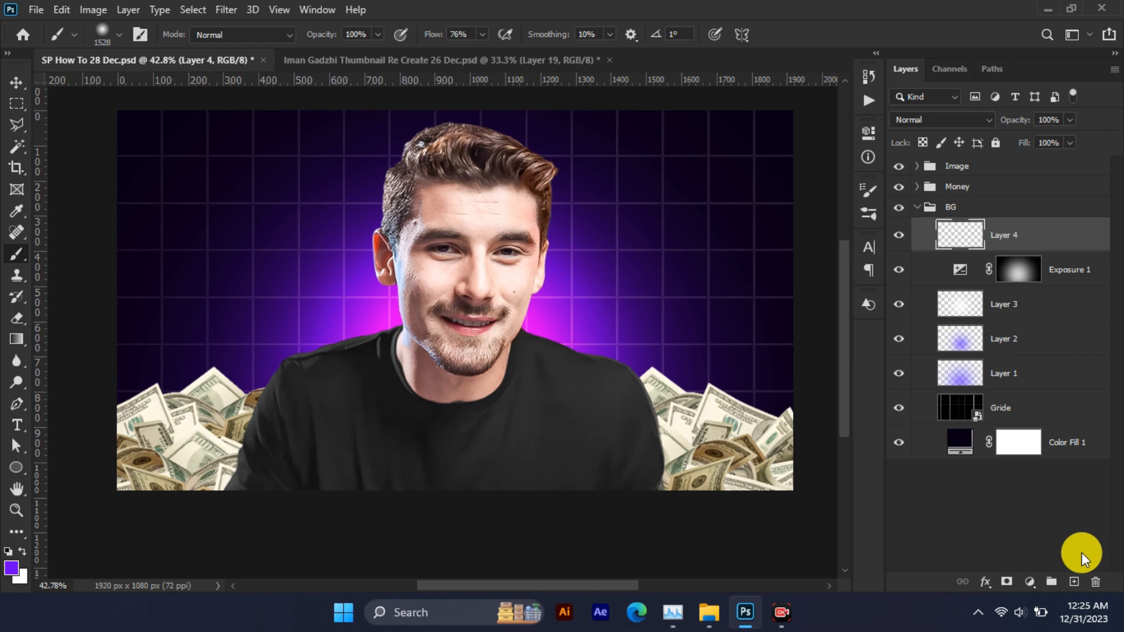
key("d")
key("alt+BackSpace")
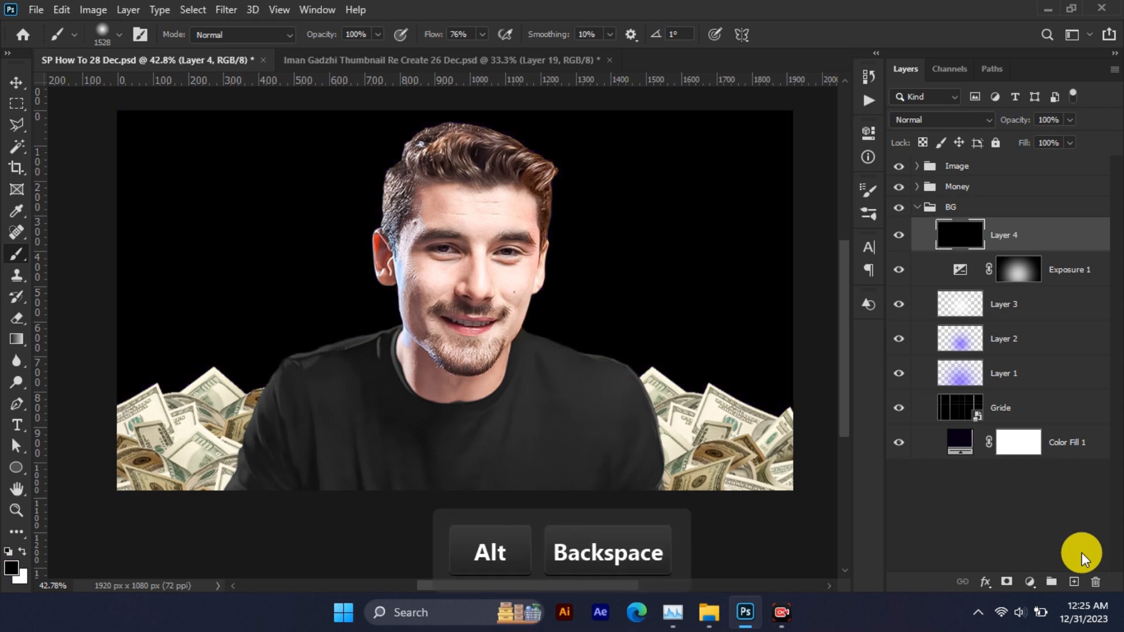
right_click(1010, 234)
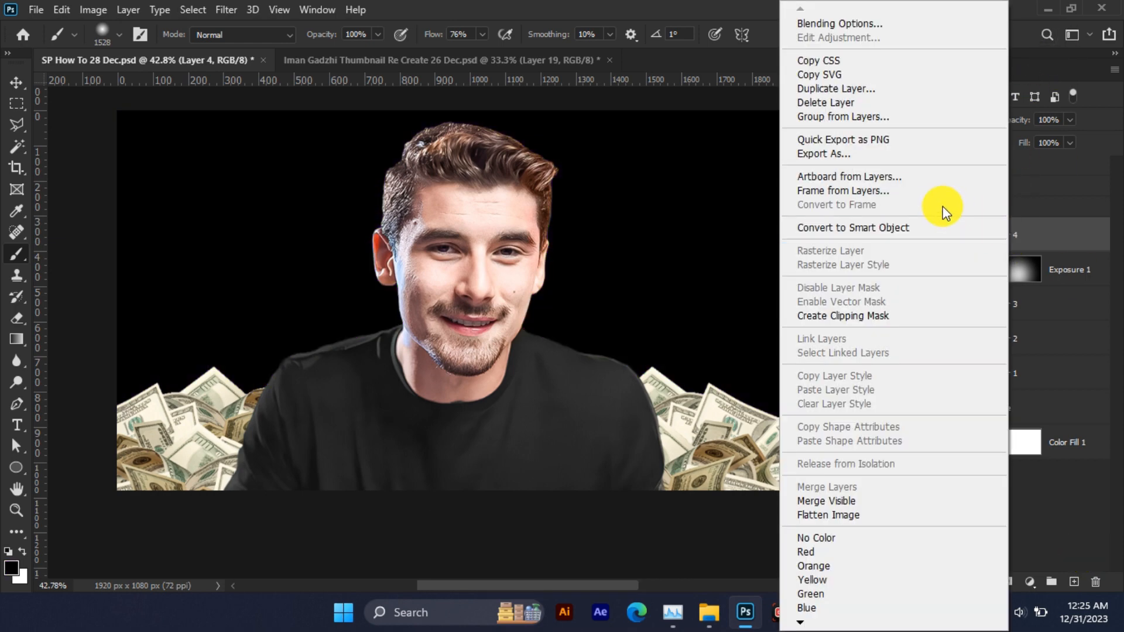
left_click(945, 226)
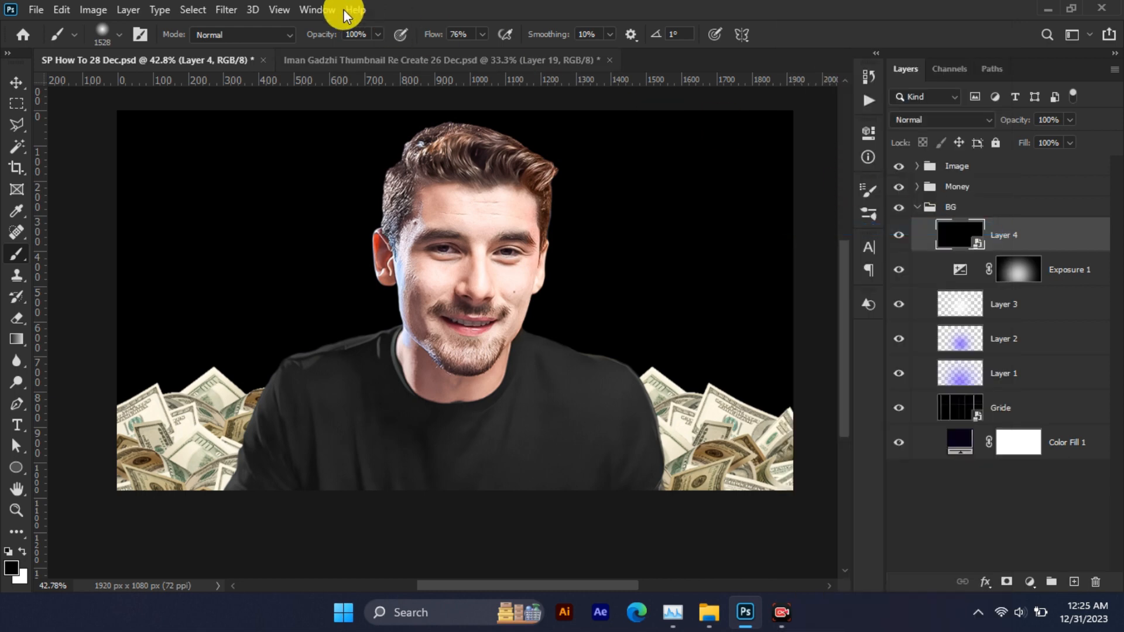
Apply an Add Noise filter to Layer 4 with 14.41% amount, uniform distribution and monochromatic noise.
left_click(240, 13)
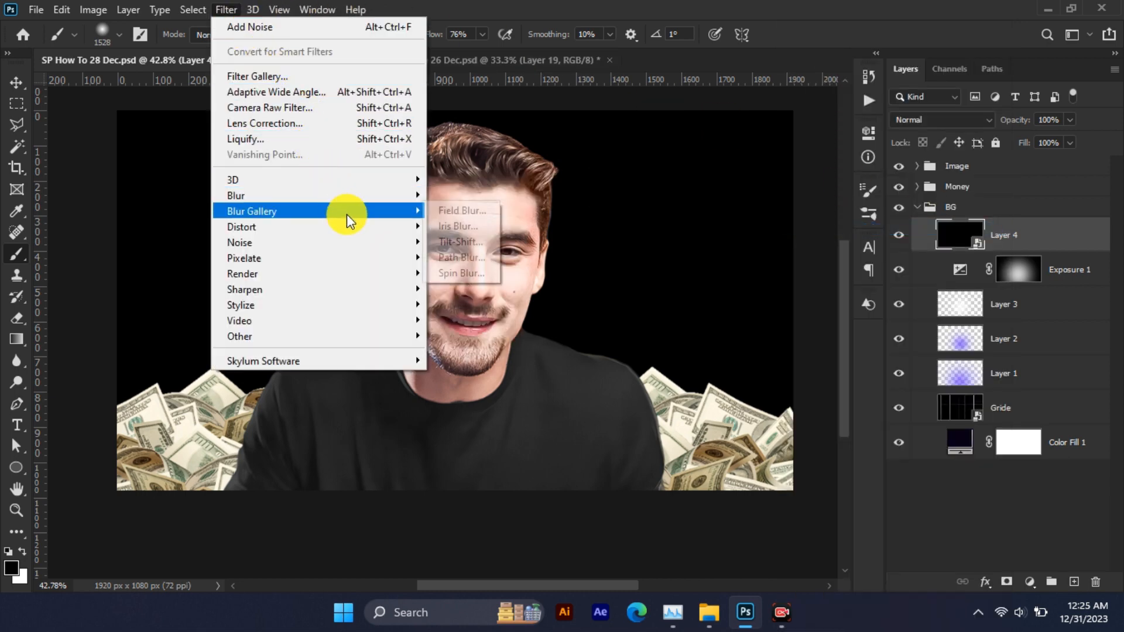
mouse_move(388, 241)
left_click(440, 242)
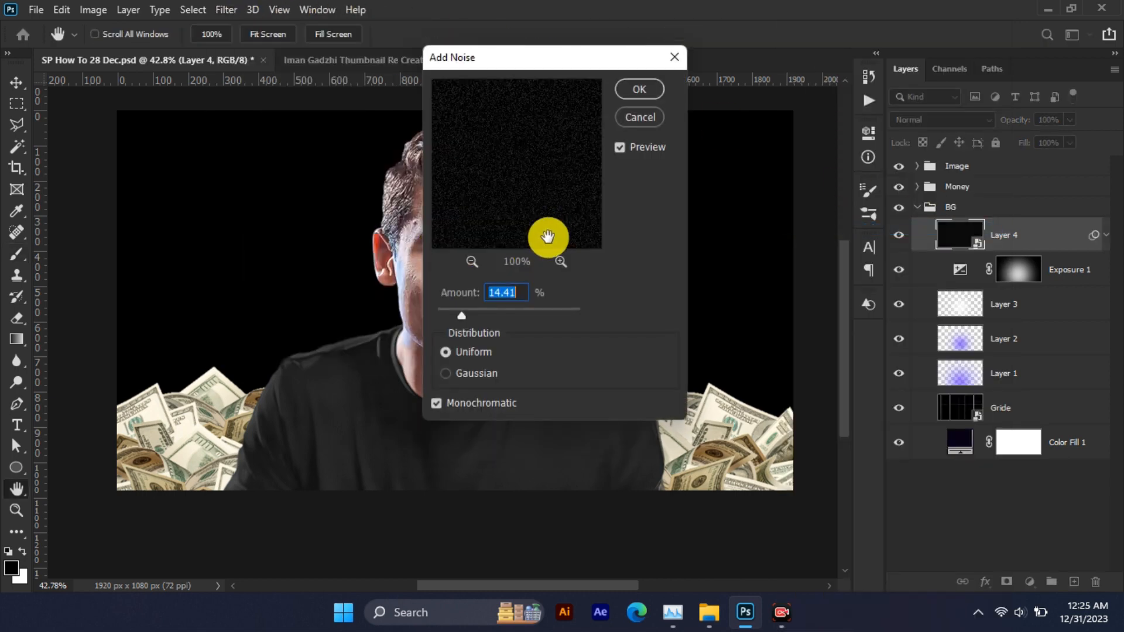
left_click(637, 90)
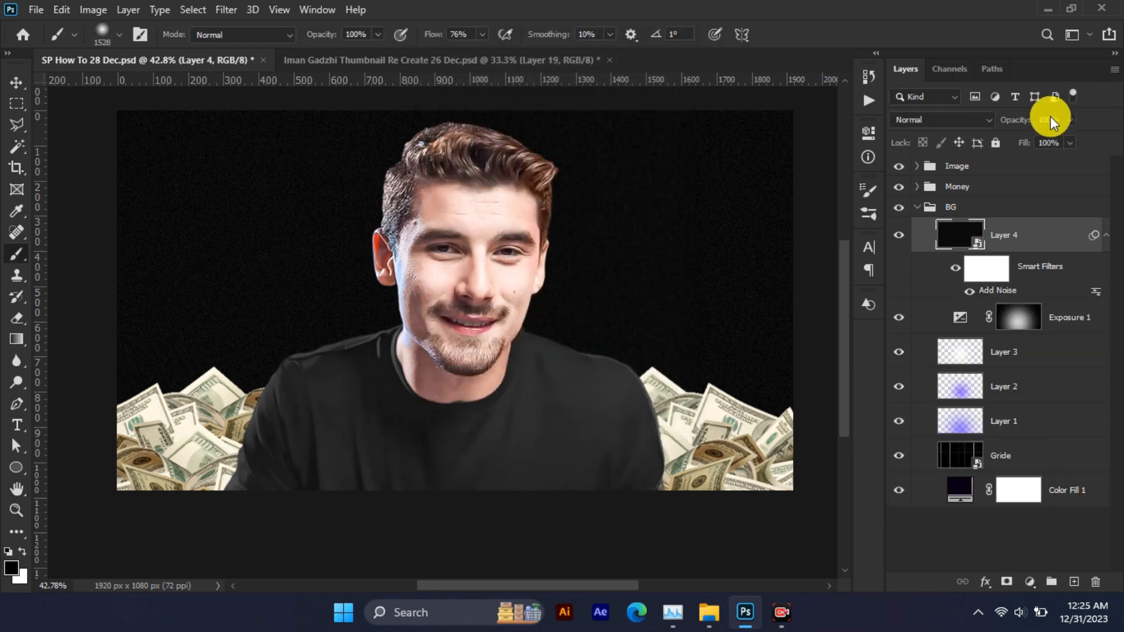
Blend the noise layer with Screen and move it beneath the Exposure 1 adjustment in the BG group.
left_click(942, 119)
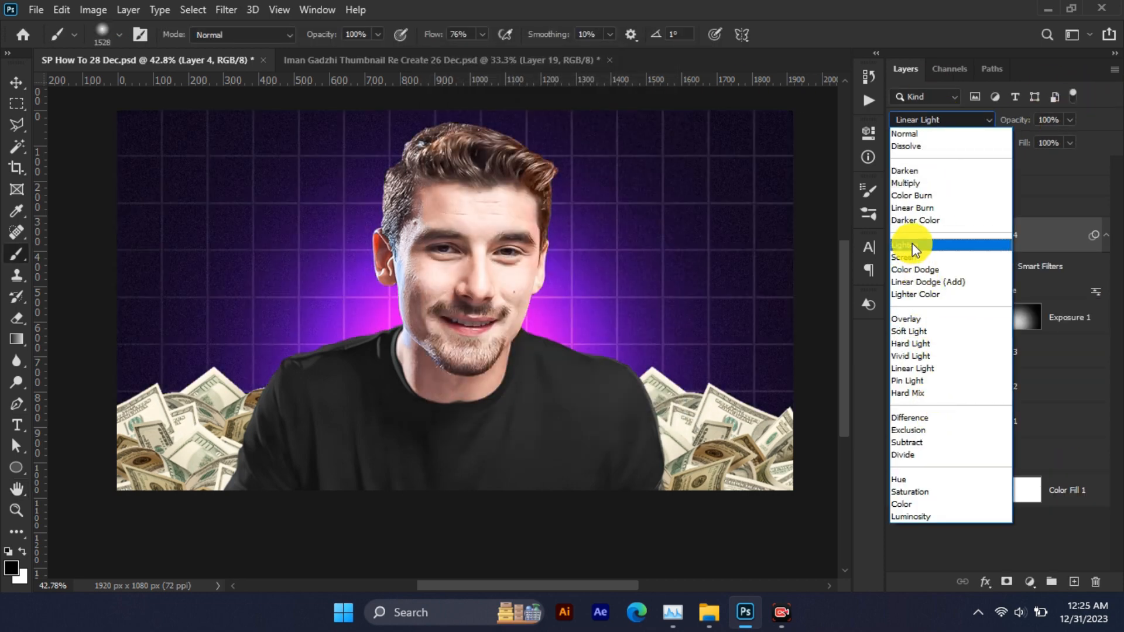
left_click(911, 256)
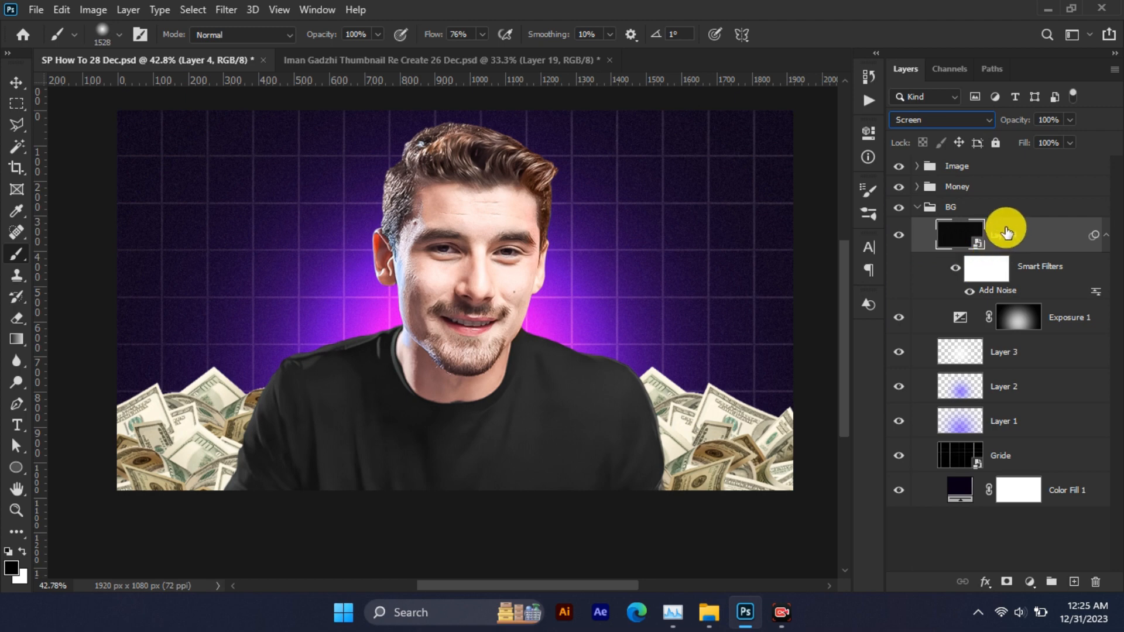
left_click_drag(1001, 230, 1000, 318)
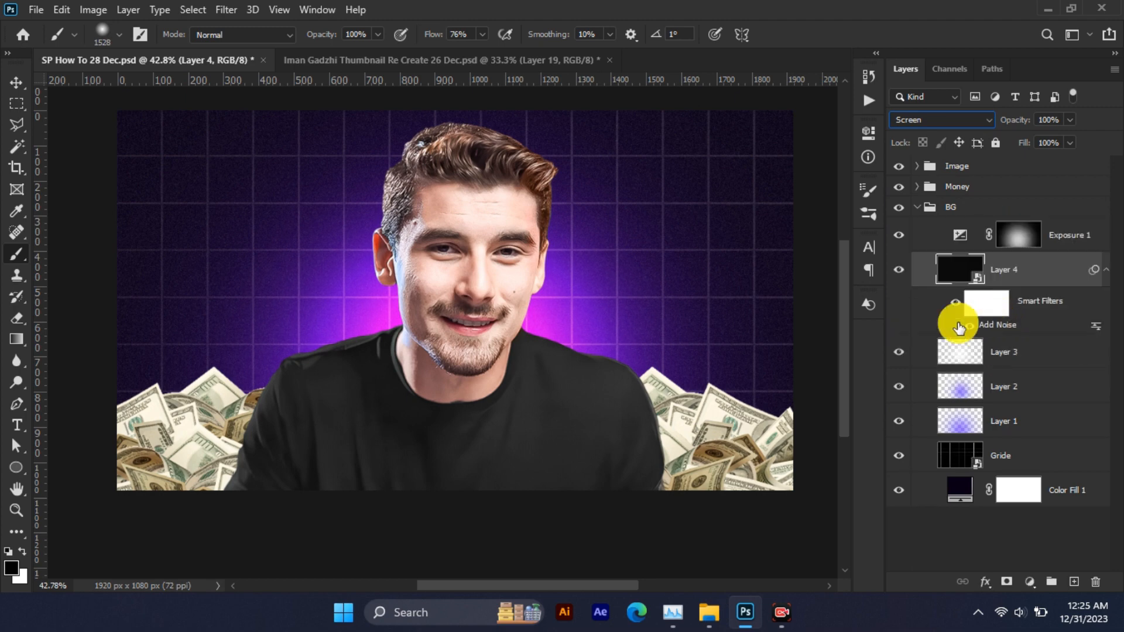
left_click_drag(522, 230, 484, 253)
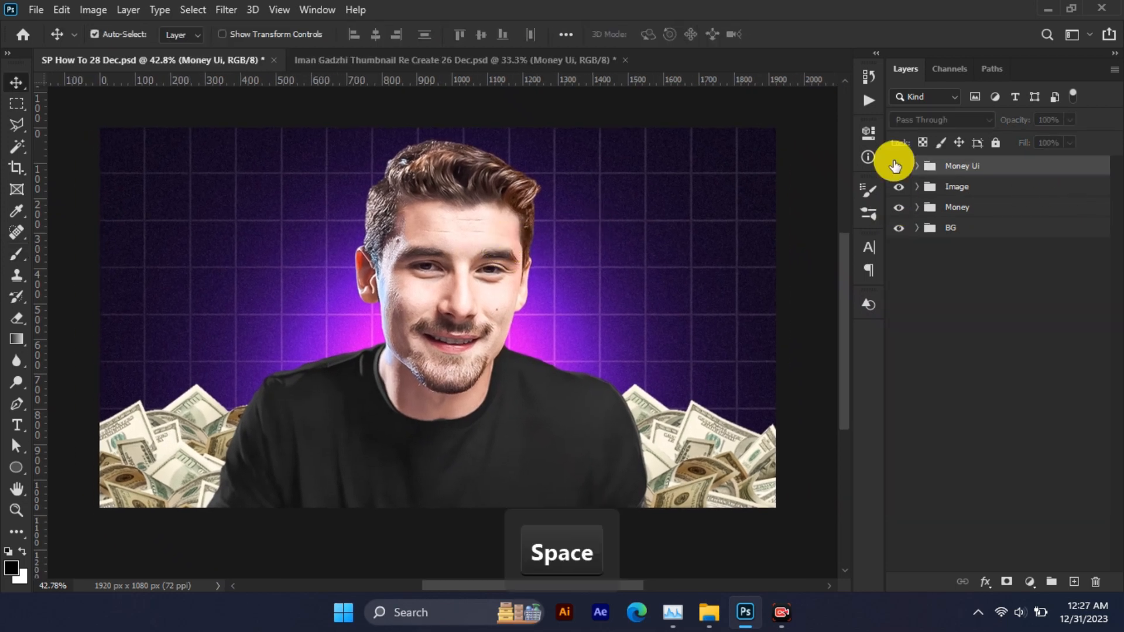
Make the Money Ui group with the payment card visible and expand it to show its layers.
left_click(897, 166)
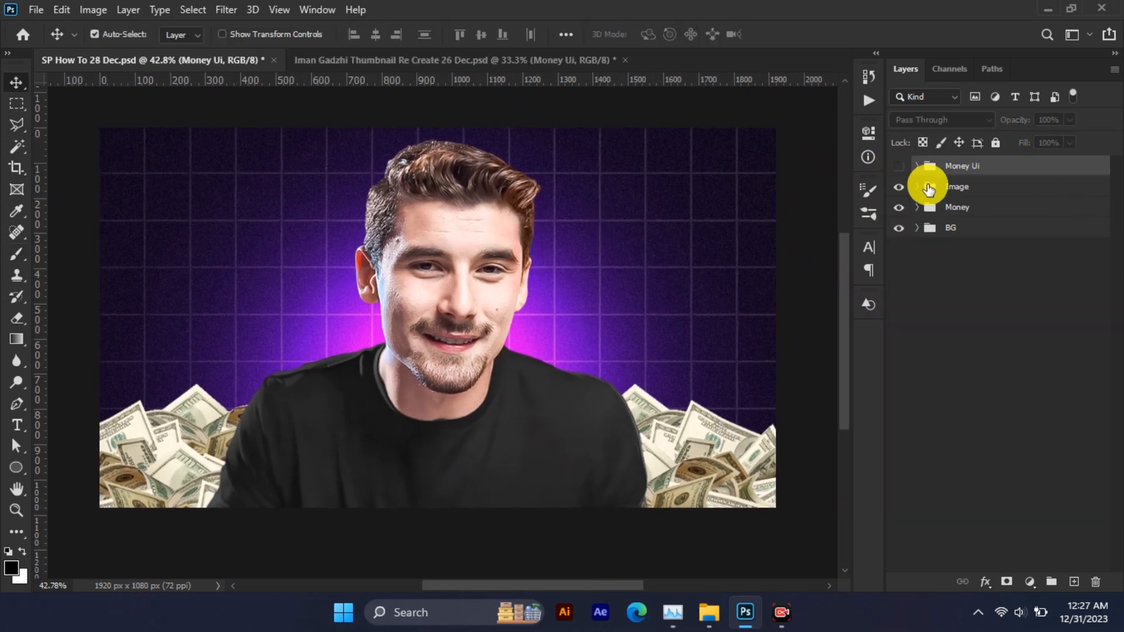
left_click(899, 170)
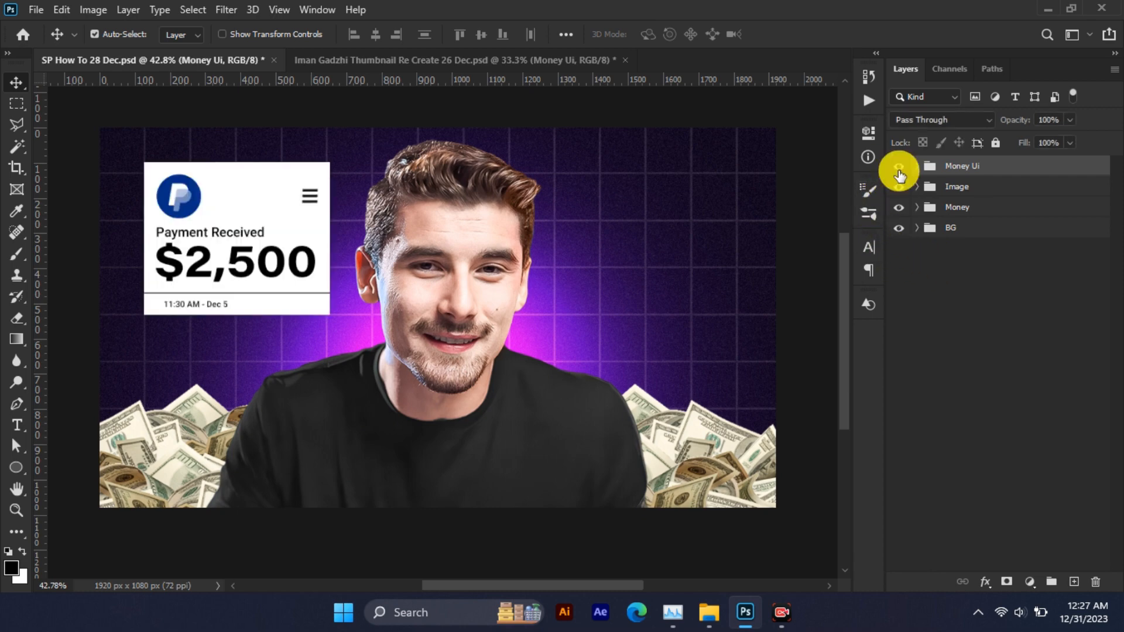
left_click(915, 169)
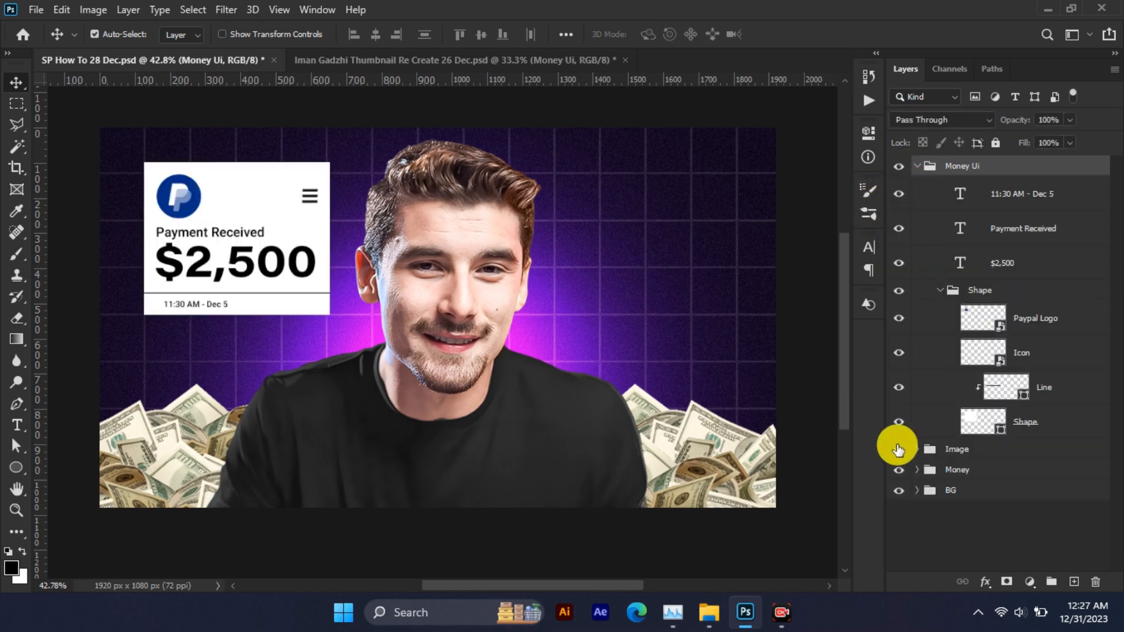
Examine how the payment card is built by hiding the Money Ui layers and showing them again one by one, from the base shape up.
left_click_drag(897, 191, 902, 392)
left_click(900, 387)
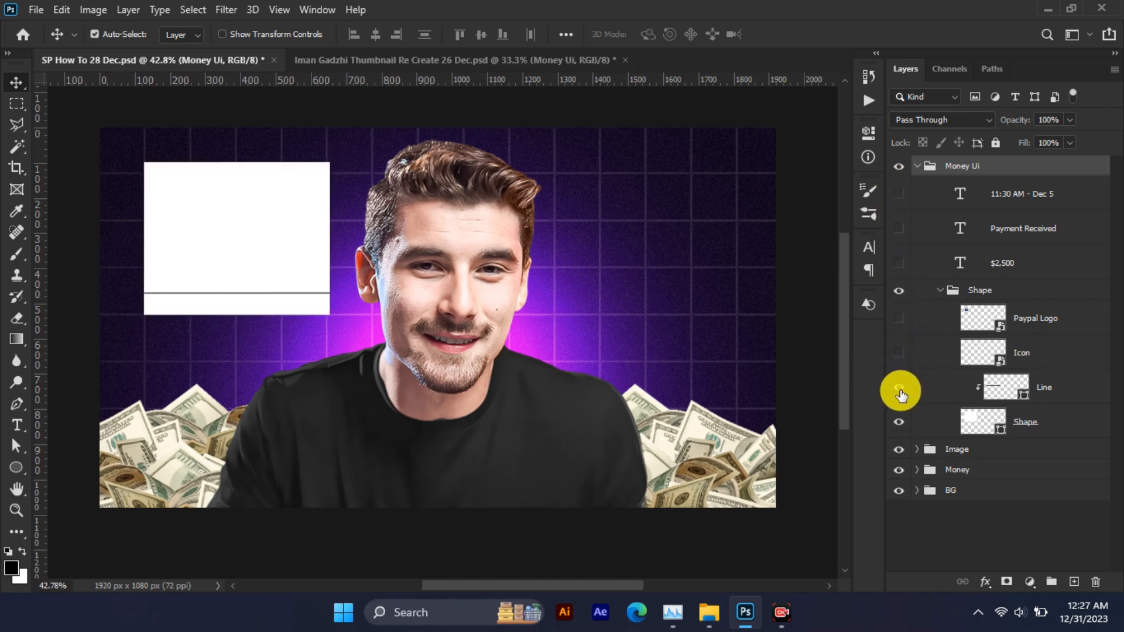
left_click(898, 422)
left_click(899, 421)
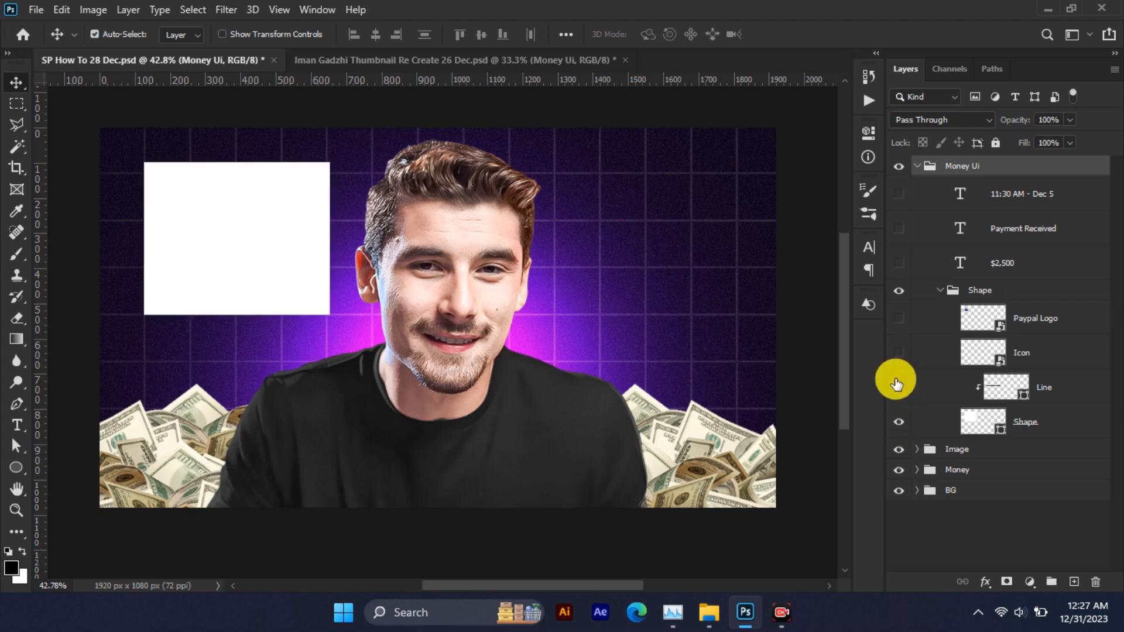
left_click(898, 385)
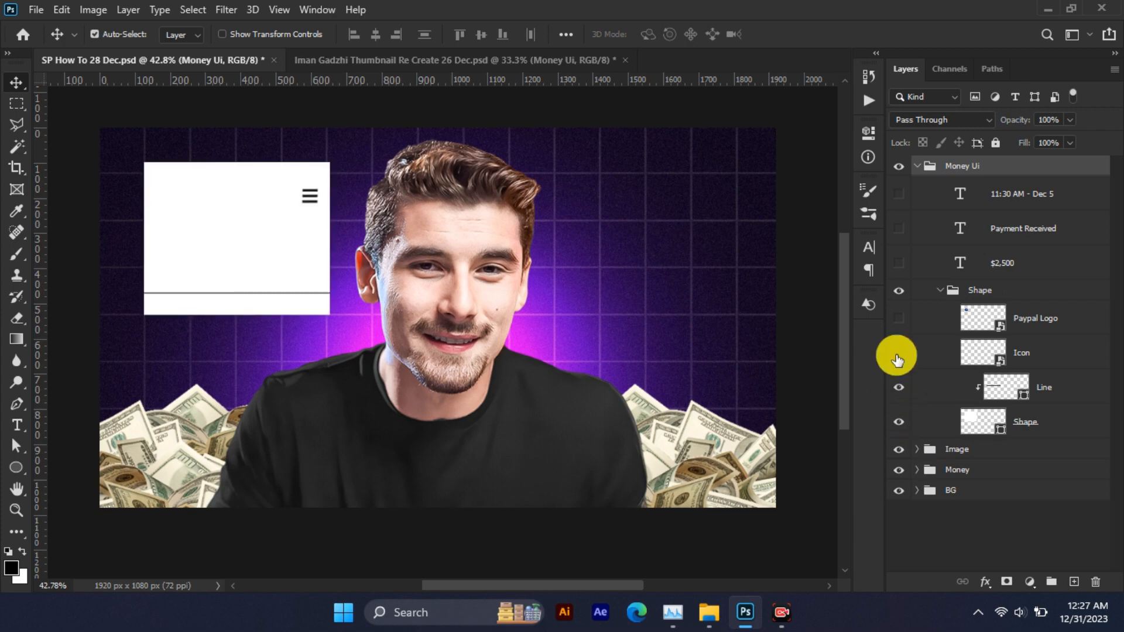
left_click(897, 355)
left_click(898, 318)
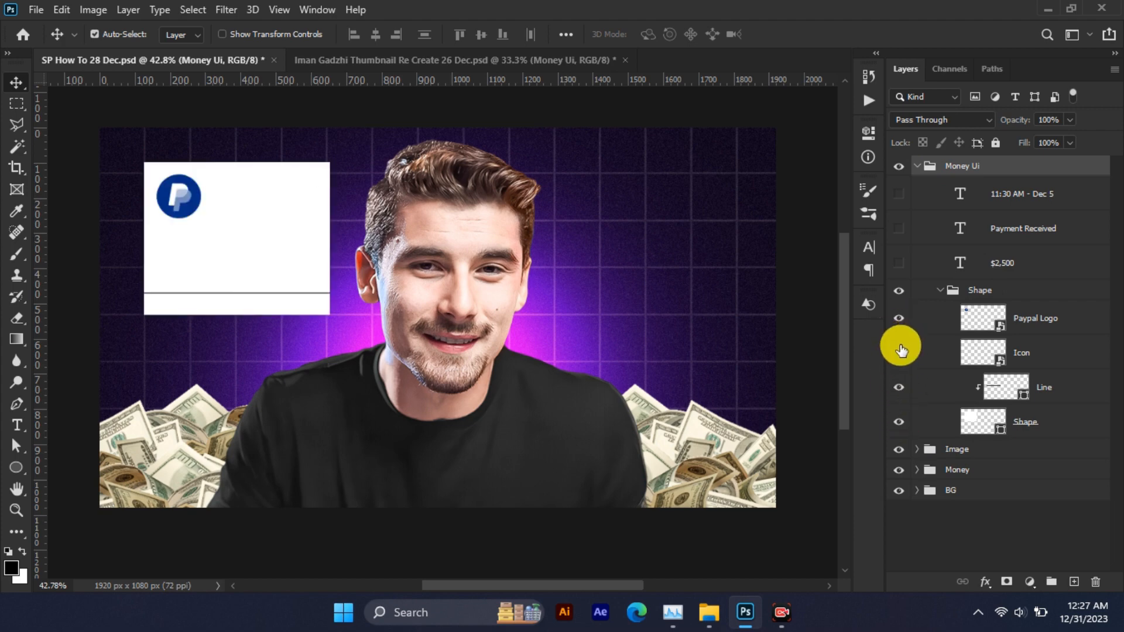
left_click(897, 264)
left_click(899, 229)
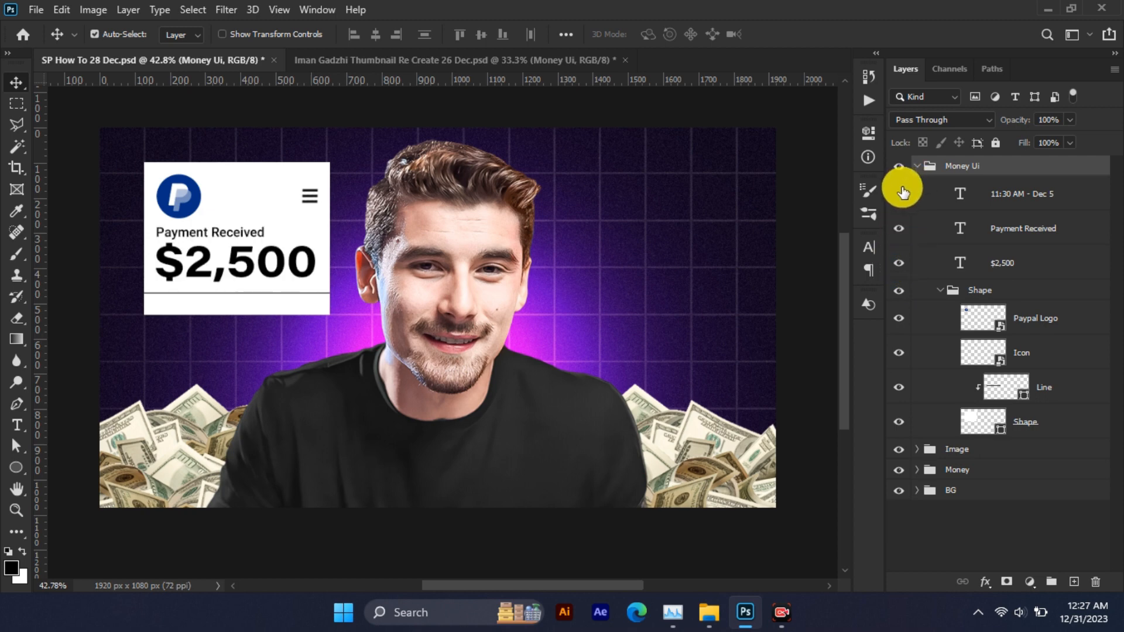
left_click(899, 193)
left_click(917, 167)
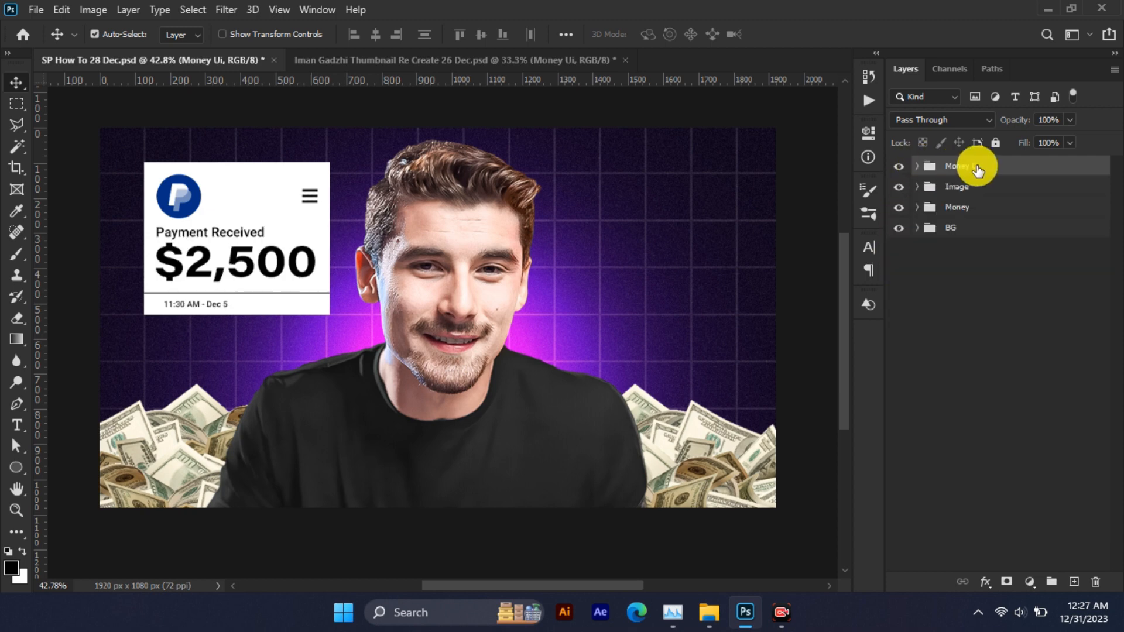
Turn a duplicate of the Money Ui group into one merged smart object, with the original group hidden.
left_click_drag(977, 170, 976, 157)
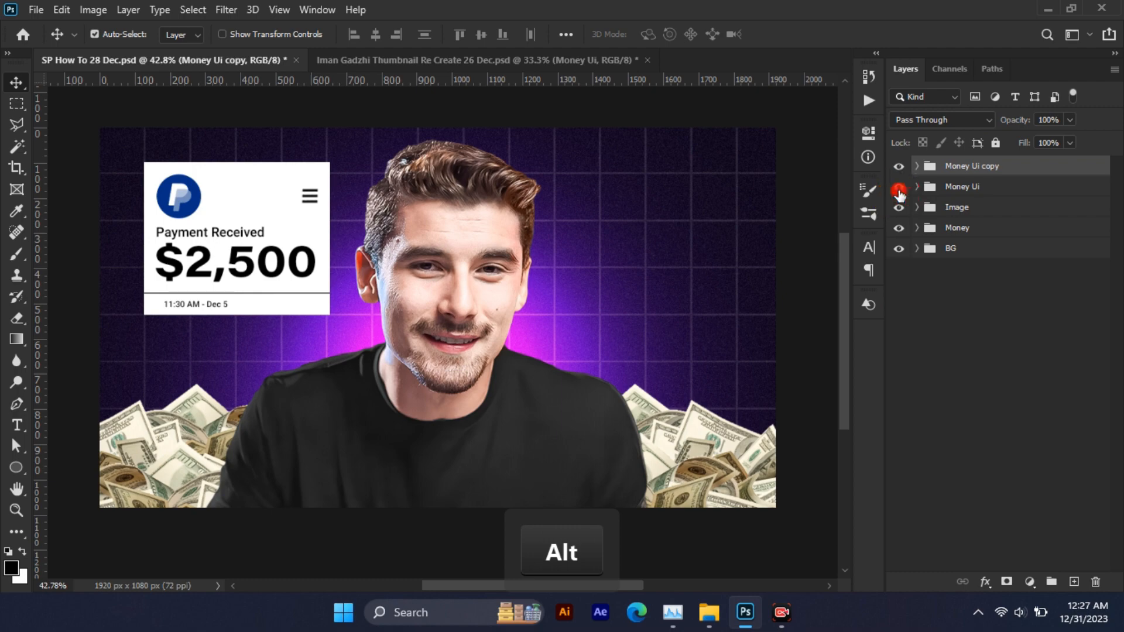
left_click(899, 188)
right_click(996, 171)
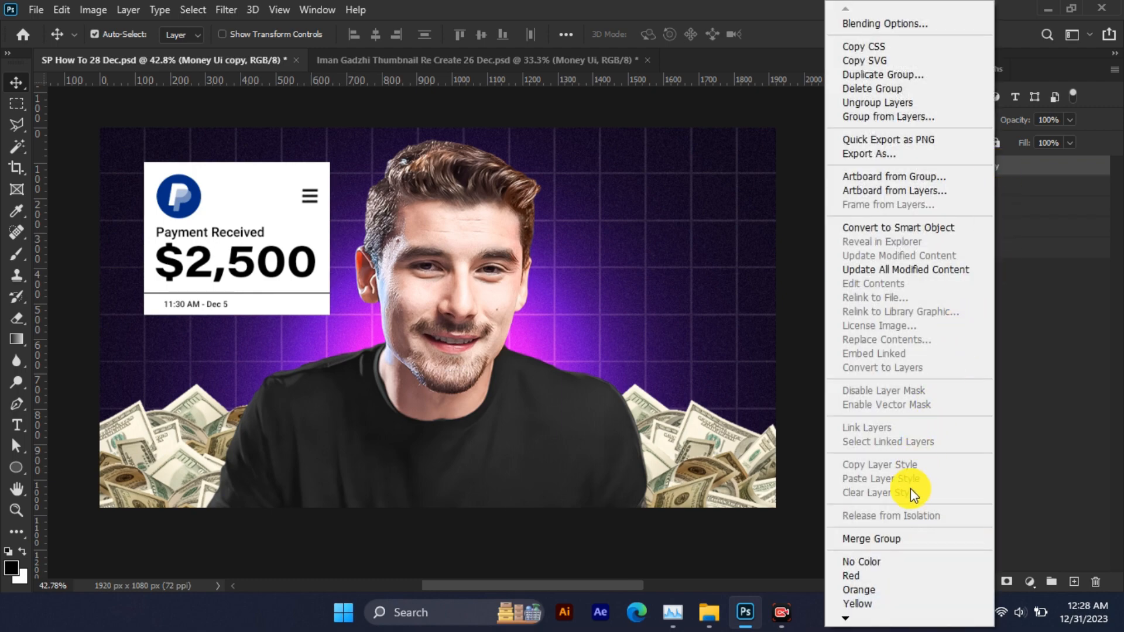
left_click(894, 537)
right_click(1004, 168)
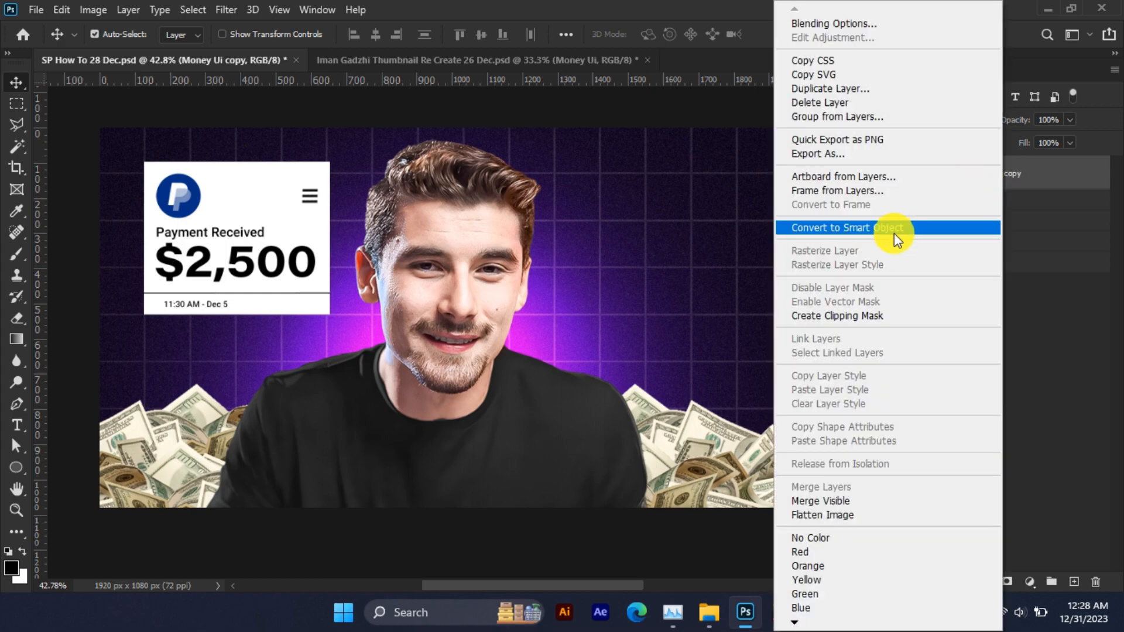
left_click(895, 228)
Scale the payment card copy to about 81.59% and distort it by pulling its upper-right corner inward and down.
key("ctrl+t")
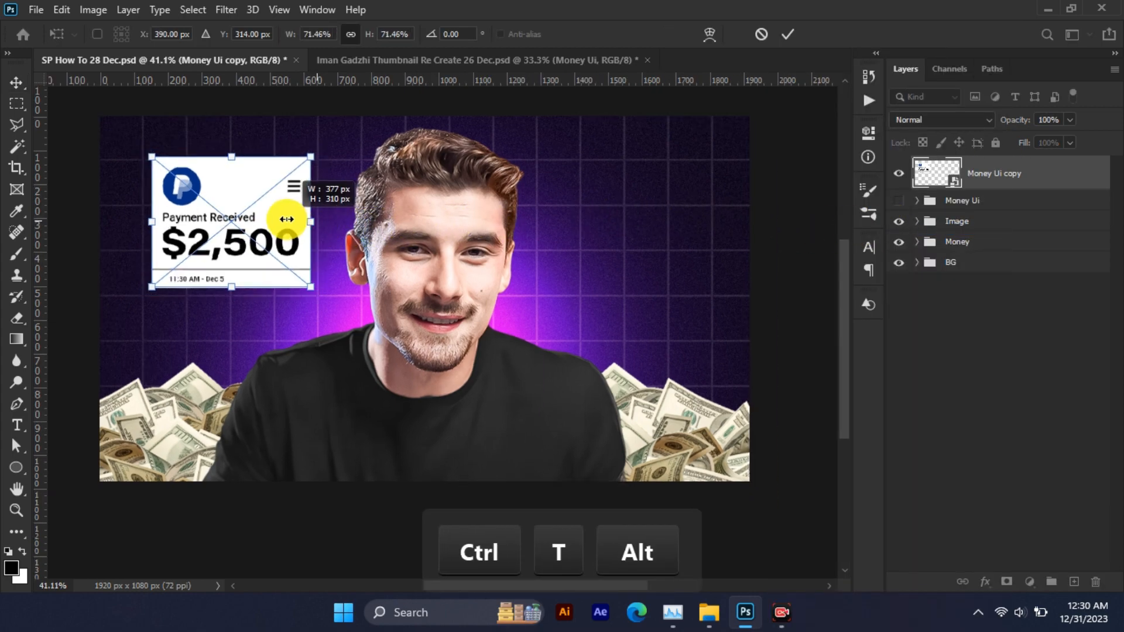
left_click_drag(286, 219, 296, 226)
right_click(287, 235)
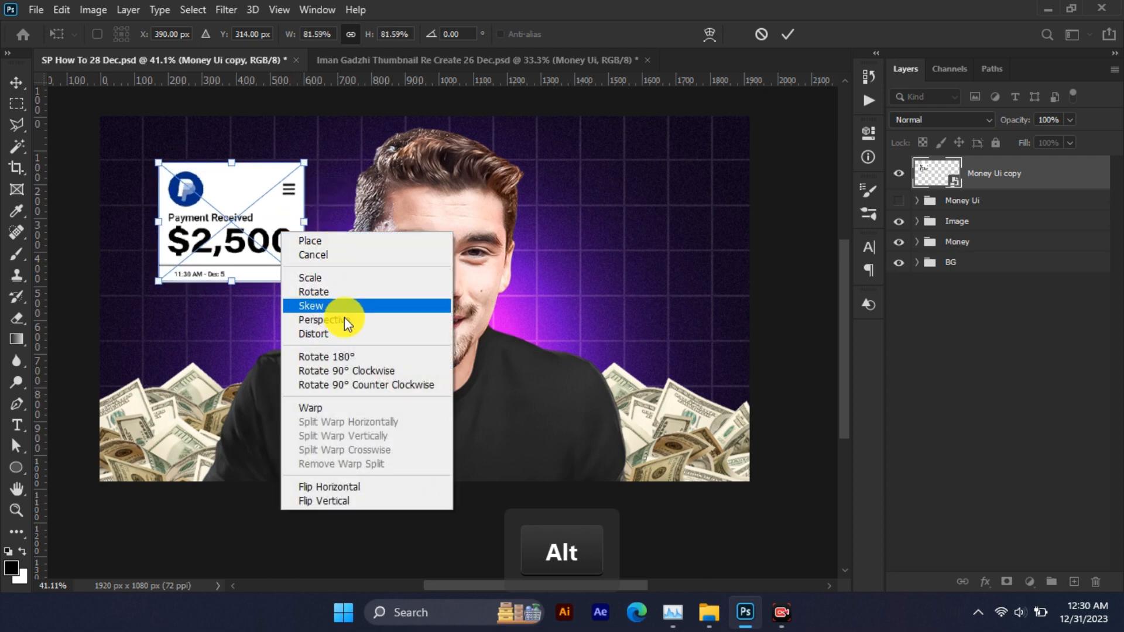
left_click(338, 333)
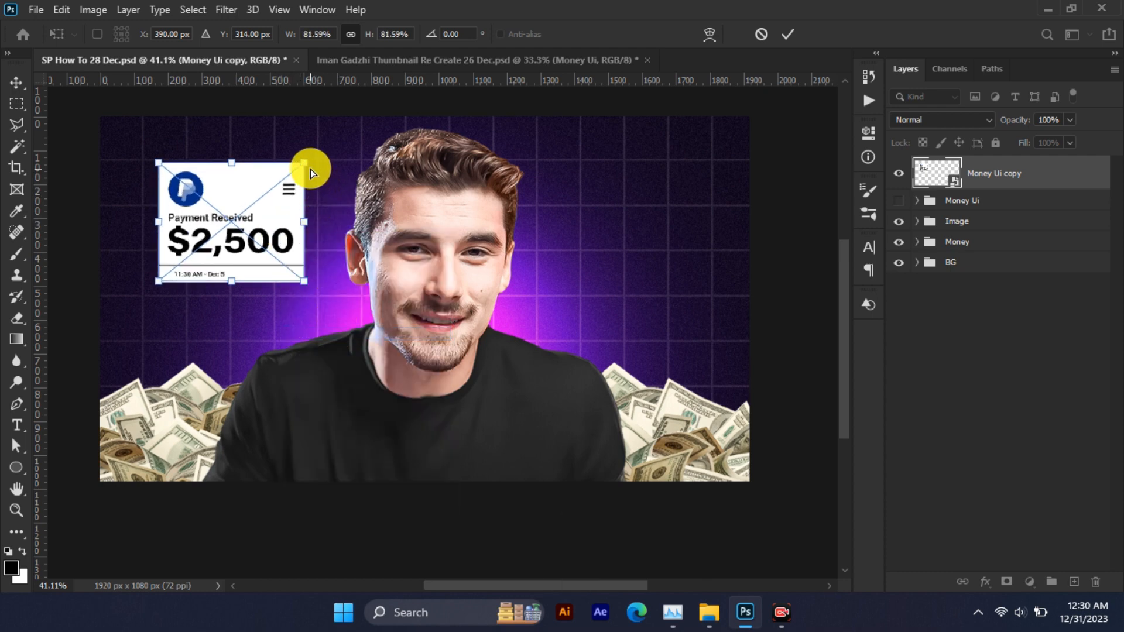
left_click_drag(310, 167, 291, 180)
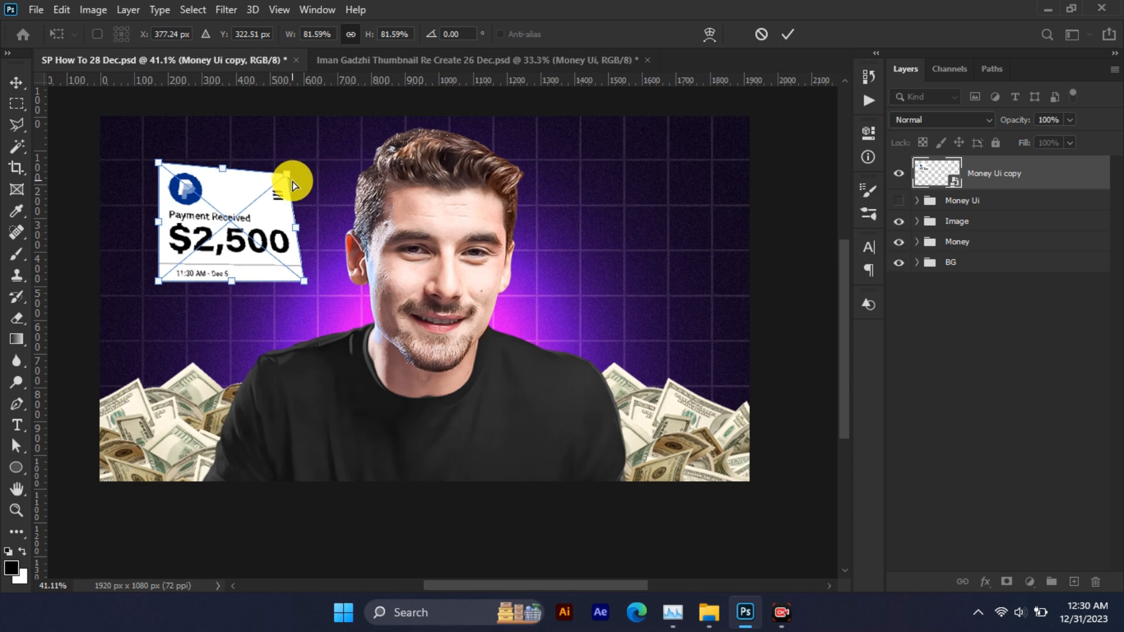
left_click(788, 34)
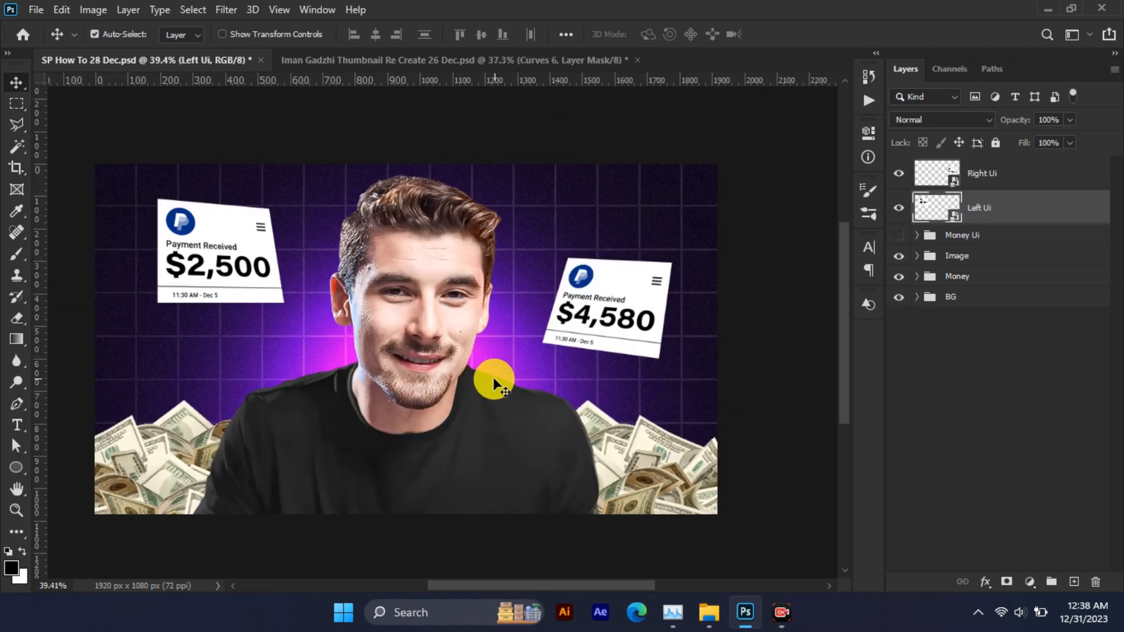
Add a Curves adjustment clipped to the portrait layer and pull the shadow part of the curve down slightly.
left_click(425, 303)
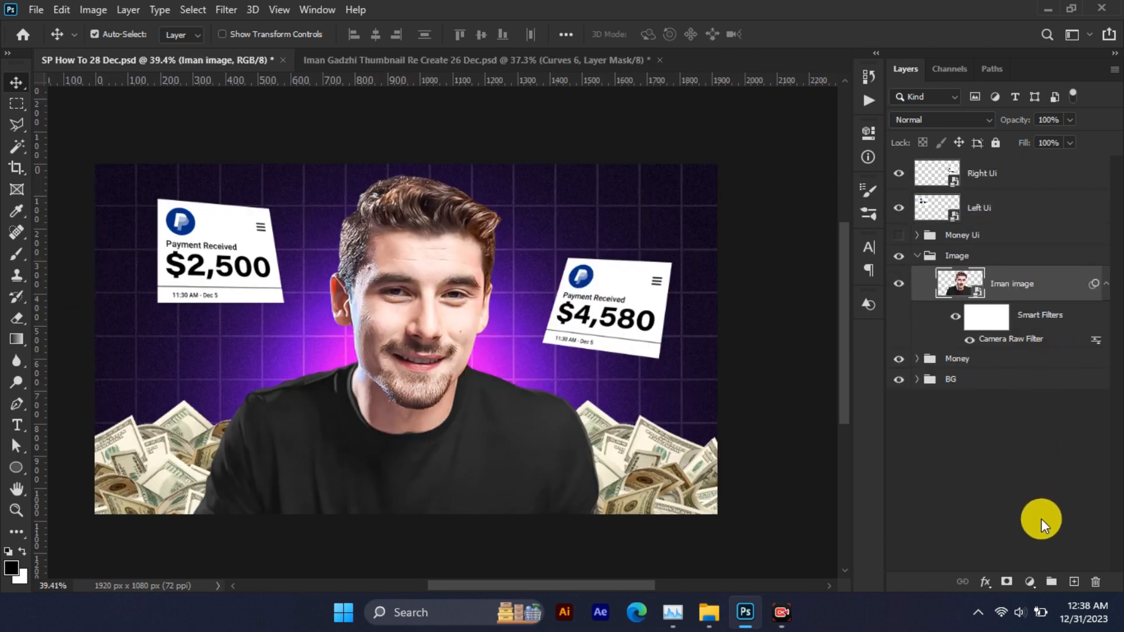
left_click(1028, 579)
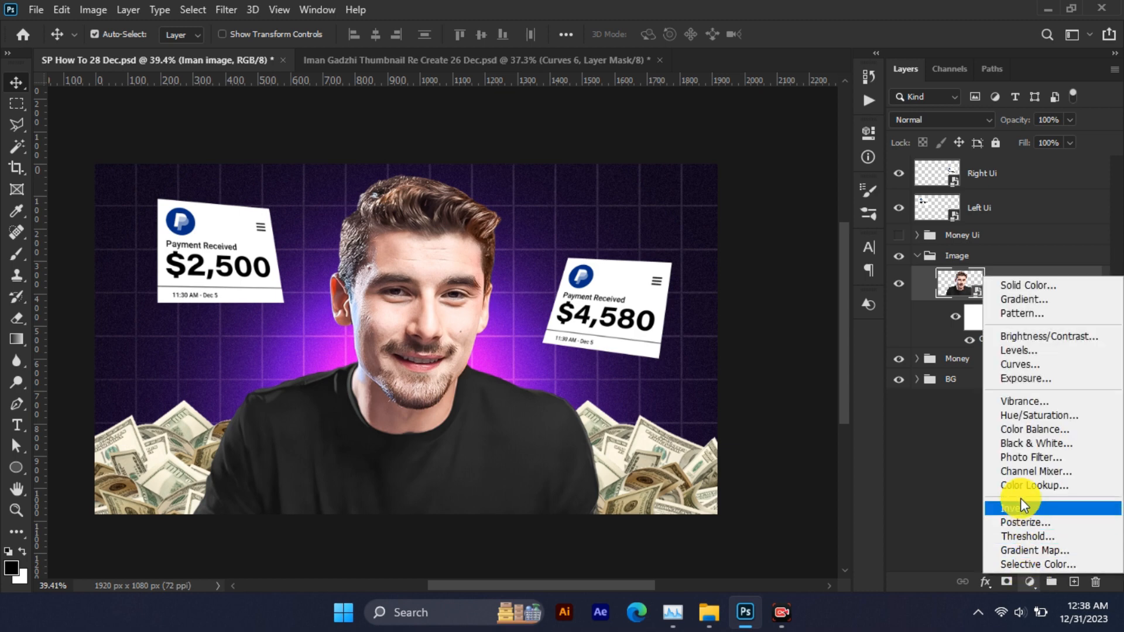
left_click(1023, 364)
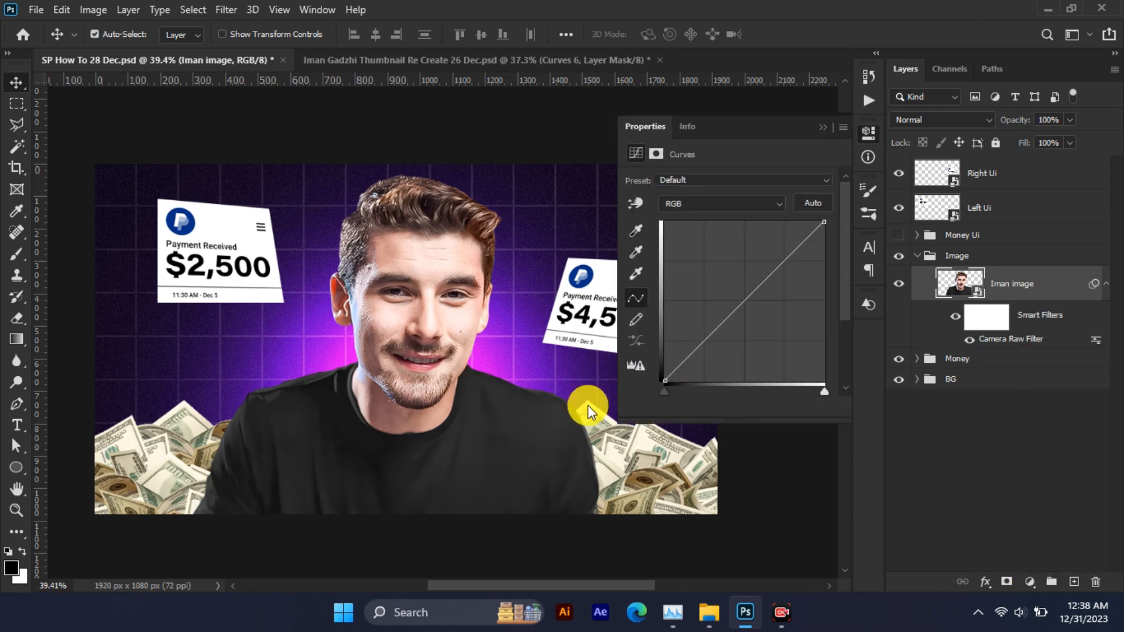
left_click(727, 406)
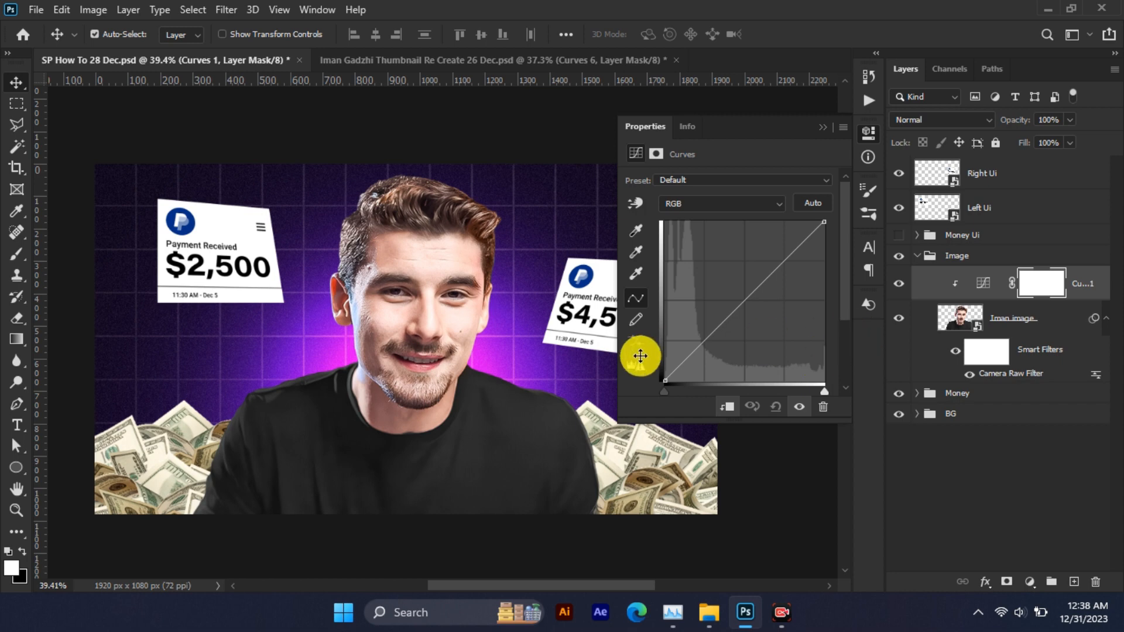
left_click_drag(689, 362, 689, 363)
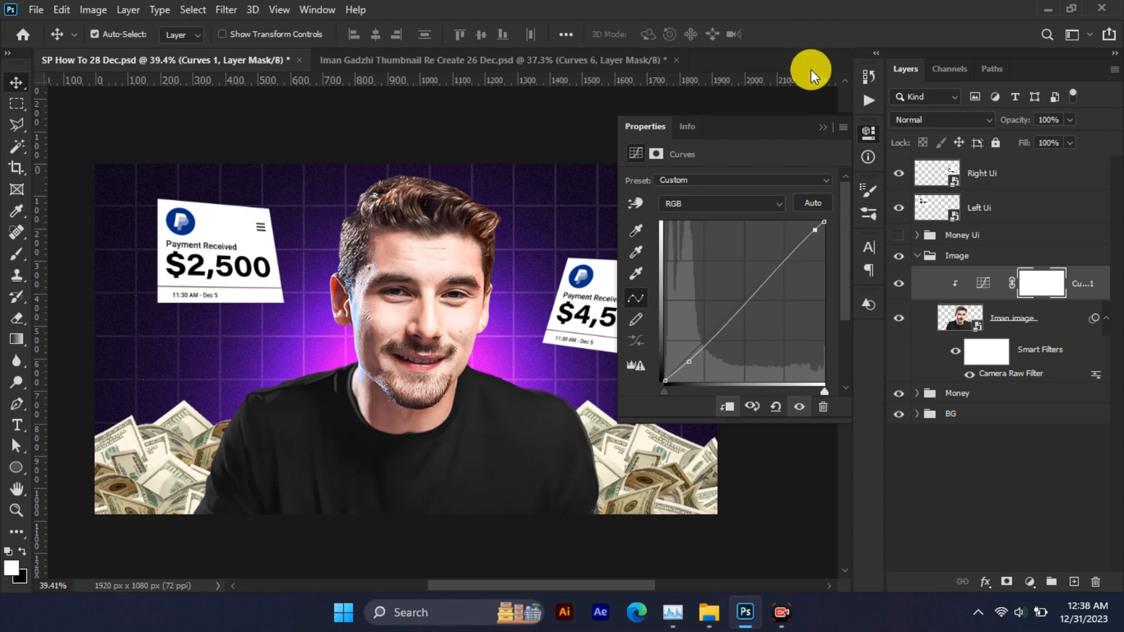
left_click(823, 128)
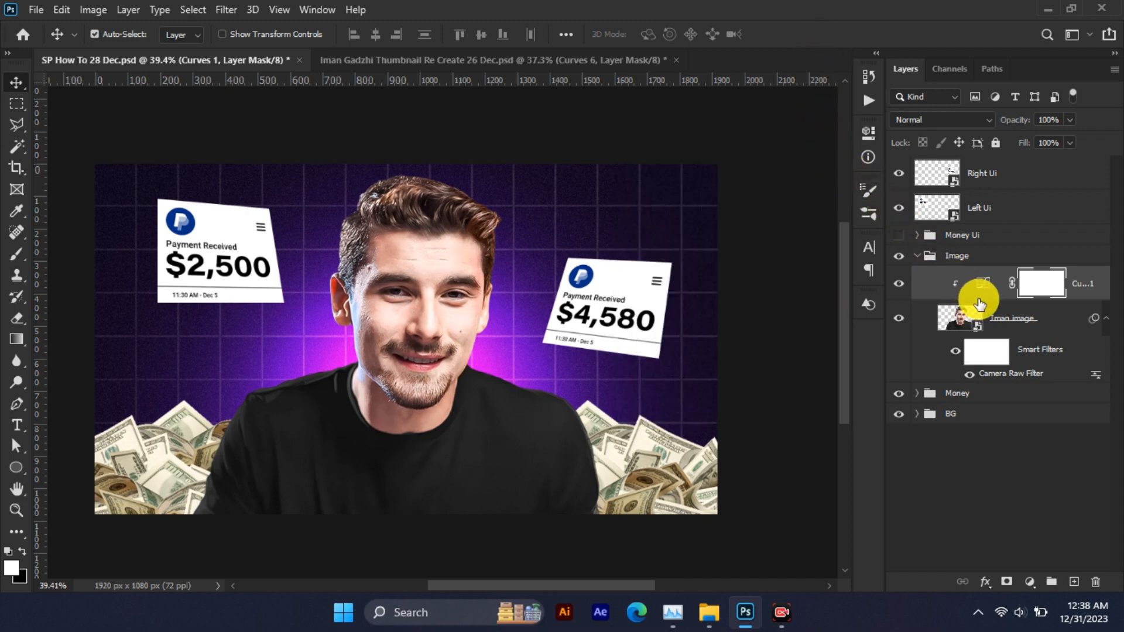
Add an Inner Glow effect to the portrait layer in purple, color 9c00ff.
right_click(1006, 319)
left_click(876, 24)
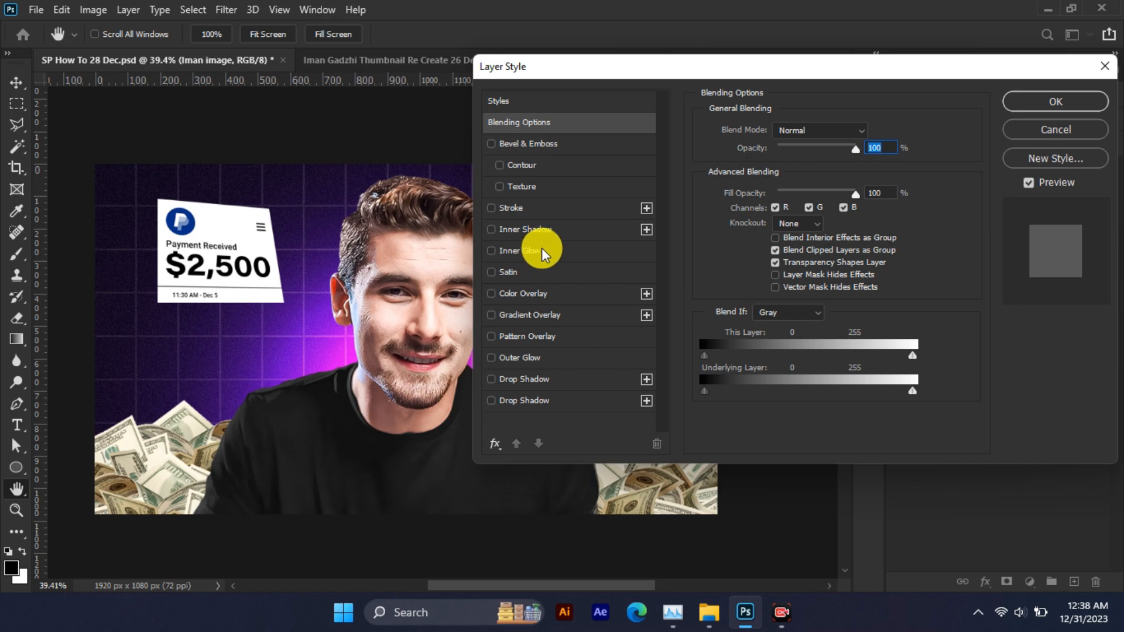
left_click(542, 250)
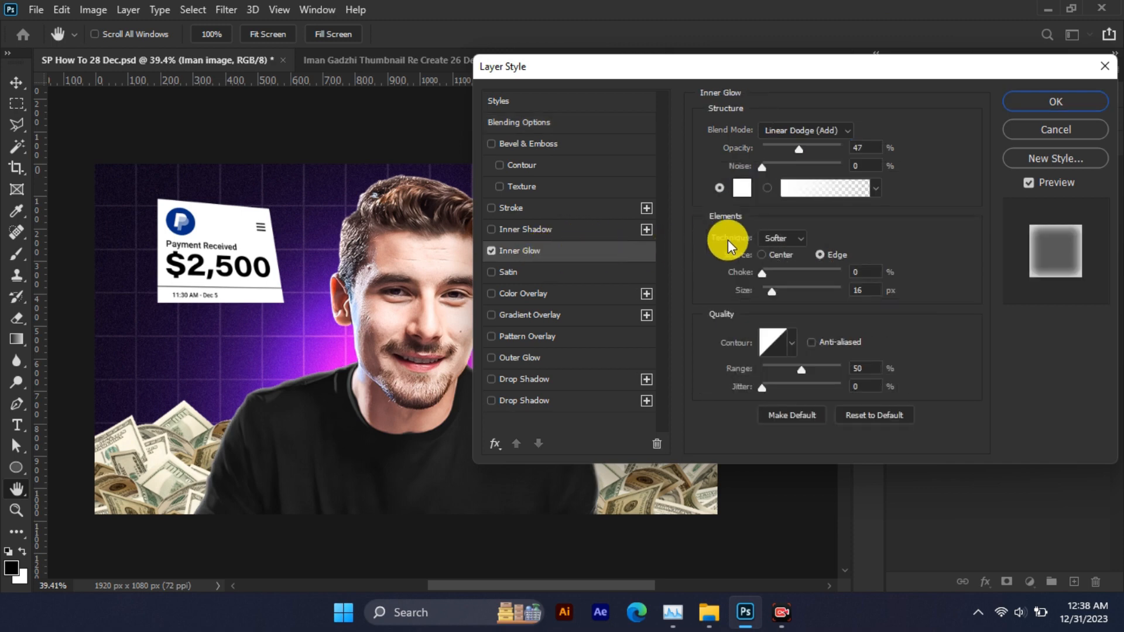
left_click(741, 188)
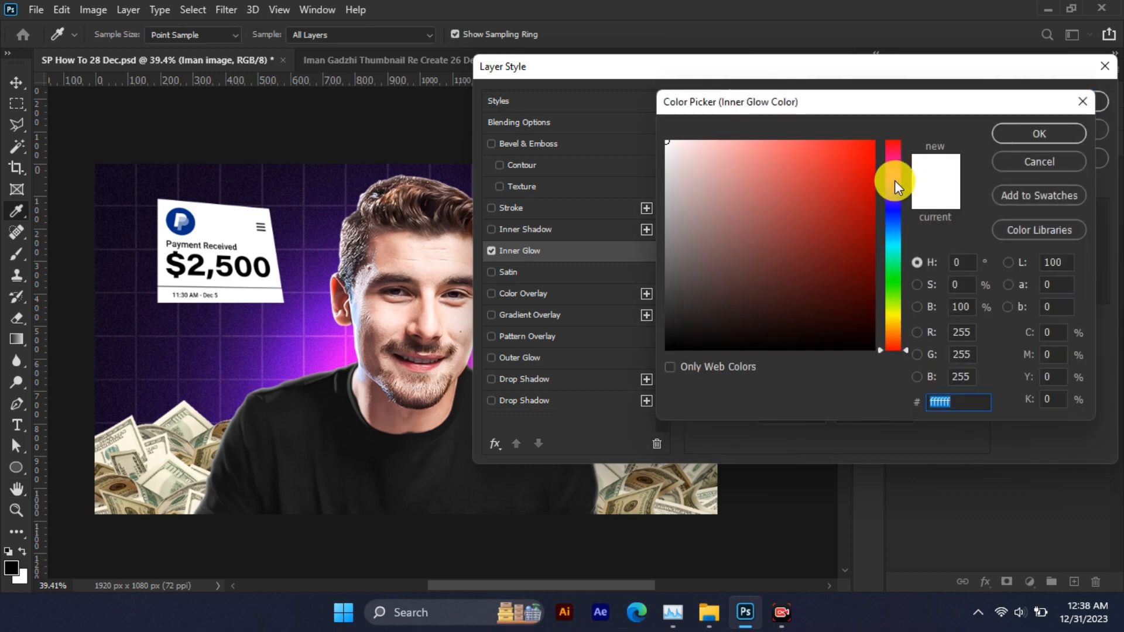
left_click_drag(894, 181, 896, 186)
left_click_drag(866, 147, 895, 130)
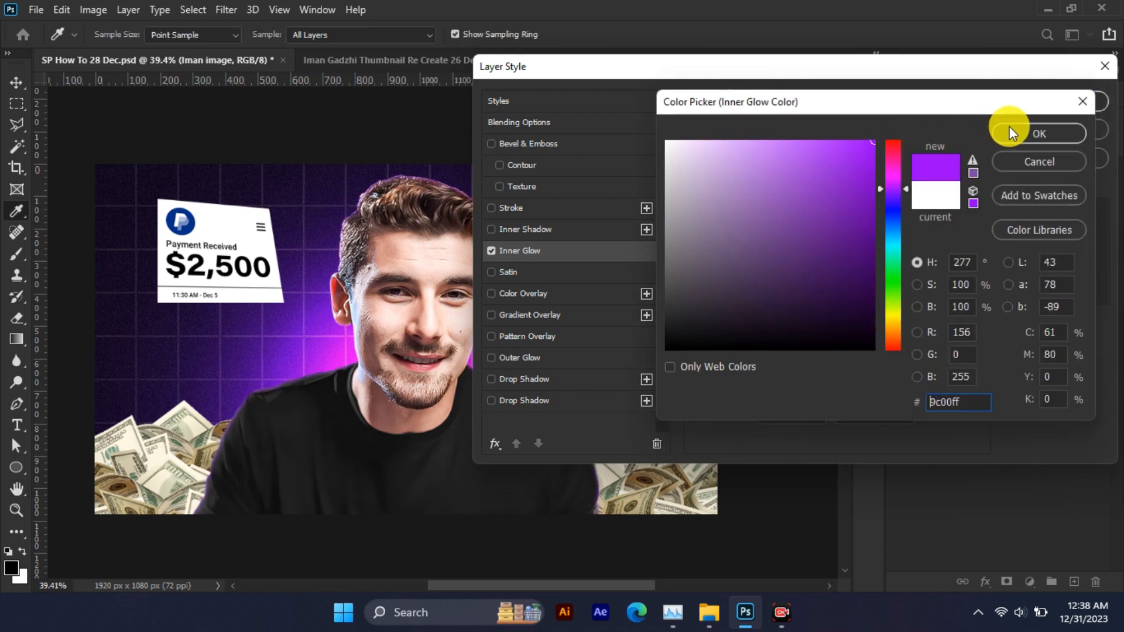
left_click(1009, 128)
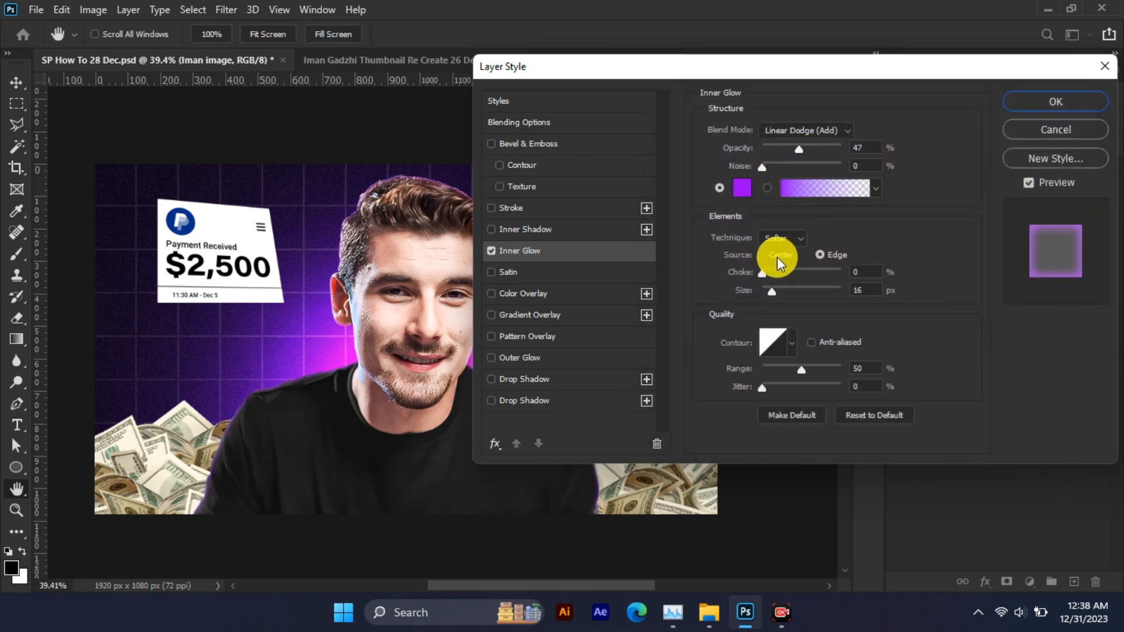
Set the purple inner glow's size to 49 px and its opacity to 100%, and apply the layer style.
left_click_drag(771, 291, 783, 287)
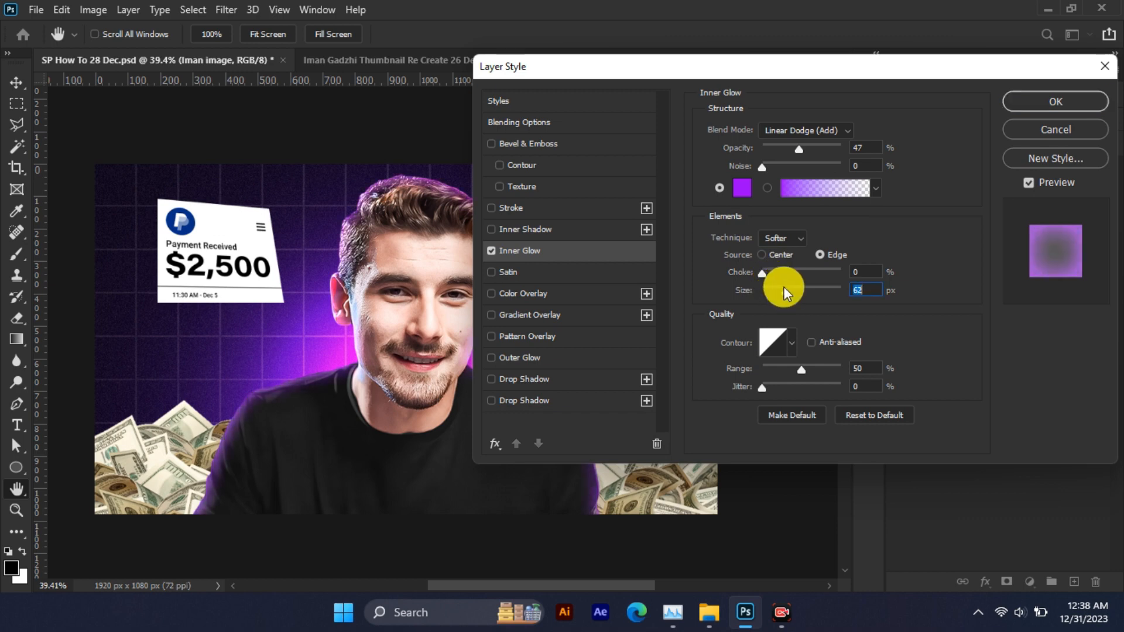
left_click_drag(804, 142, 841, 153)
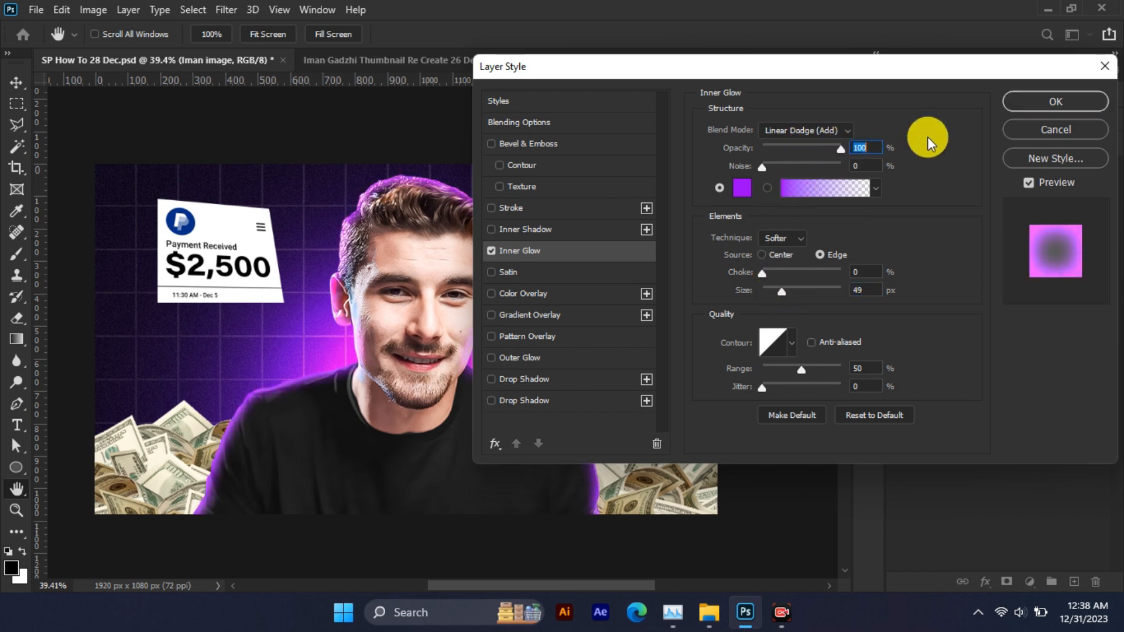
left_click(1064, 101)
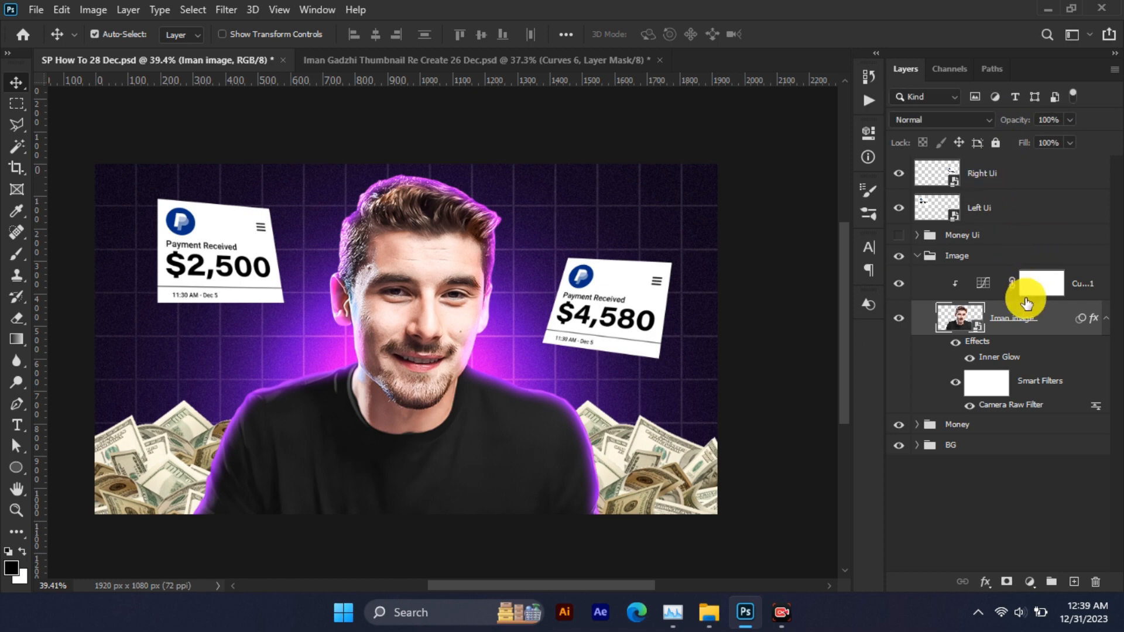
Convert the portrait's purple inner glow into its own layer and place it above the Curves adjustment.
right_click(1004, 357)
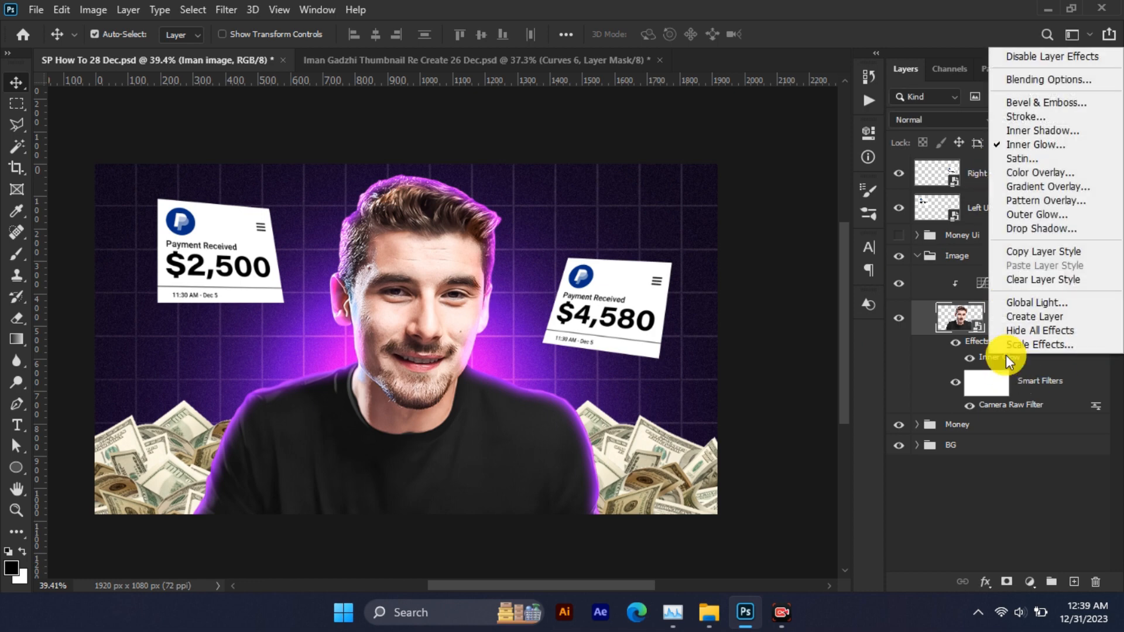
left_click(1026, 316)
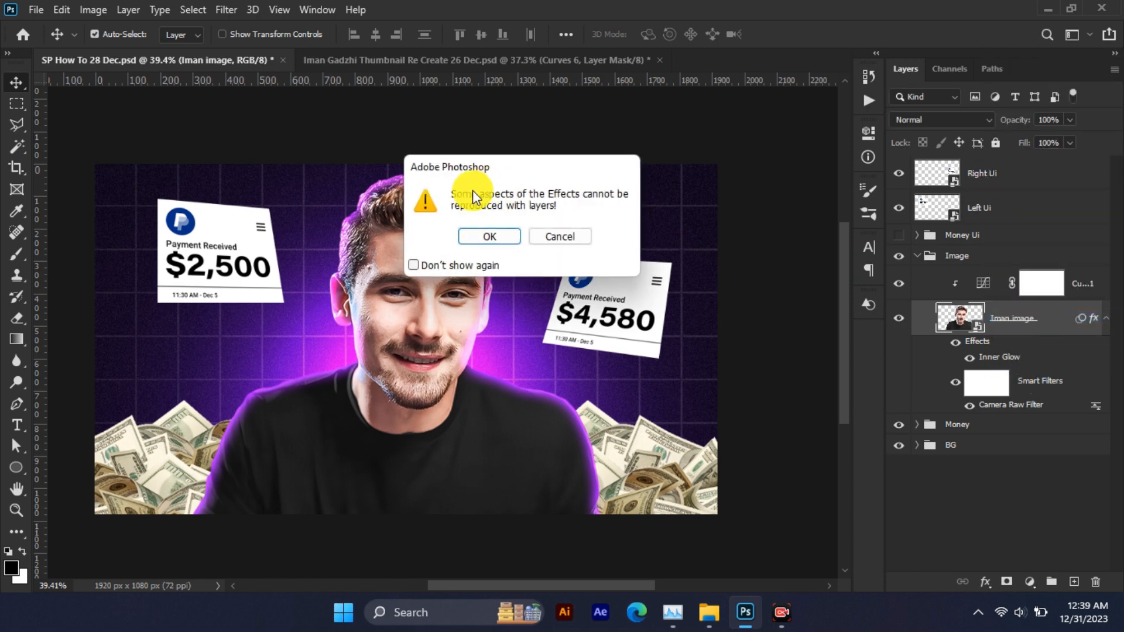
left_click(490, 236)
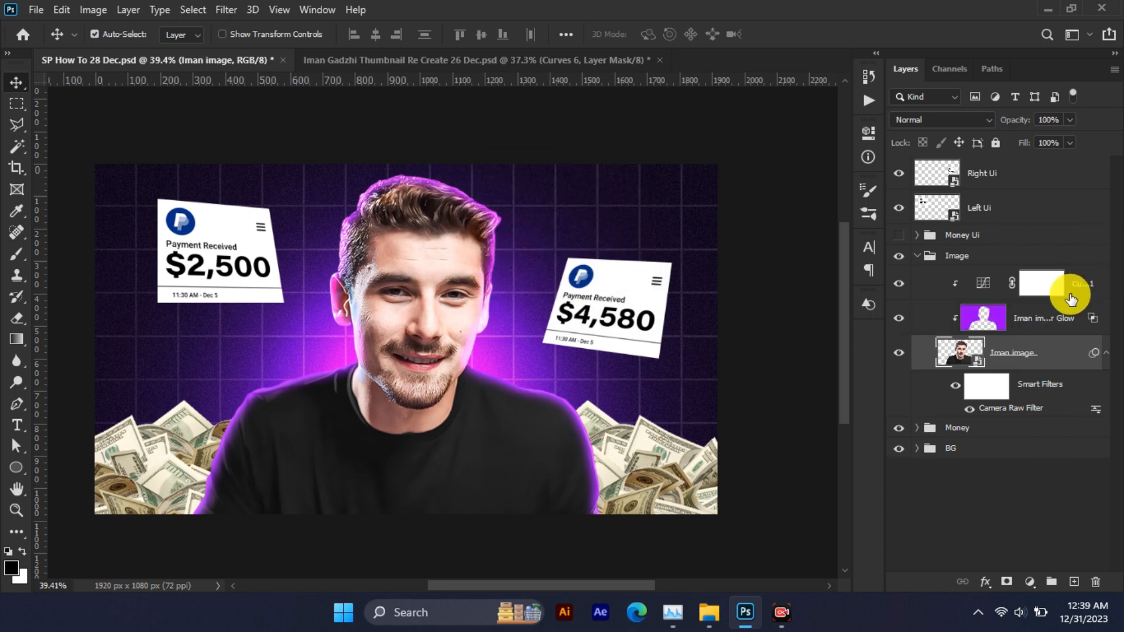
left_click_drag(1055, 316, 1048, 278)
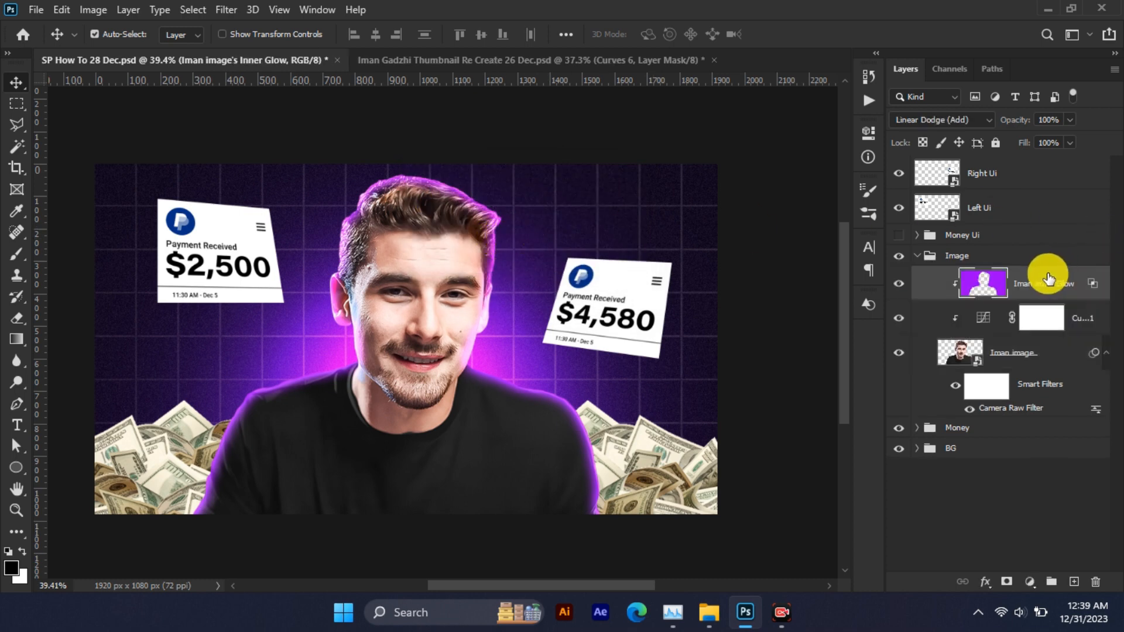
Split the purple glow layer's Blend If black slider for the underlying layer to 0 / 79.
right_click(1091, 283)
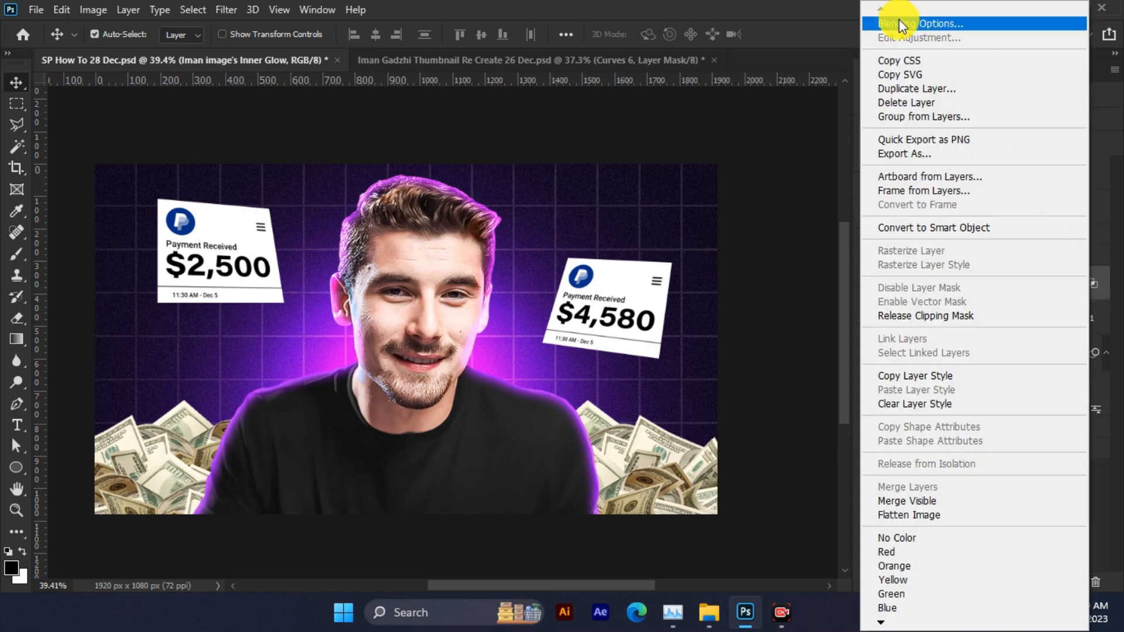
left_click(898, 20)
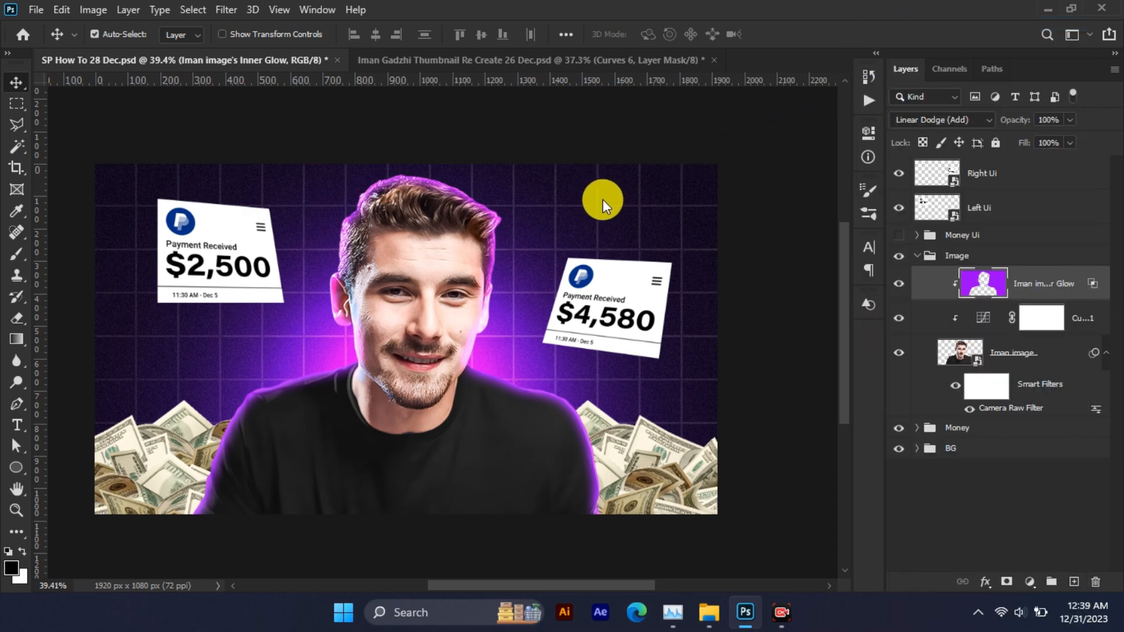
key("alt")
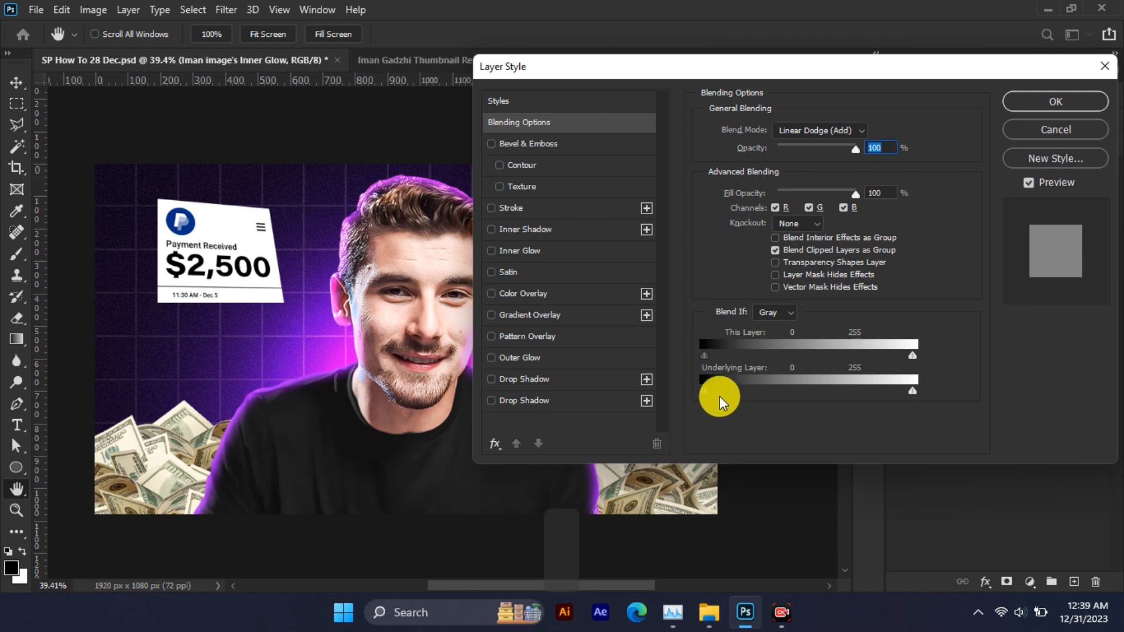
left_click_drag(704, 391, 768, 386)
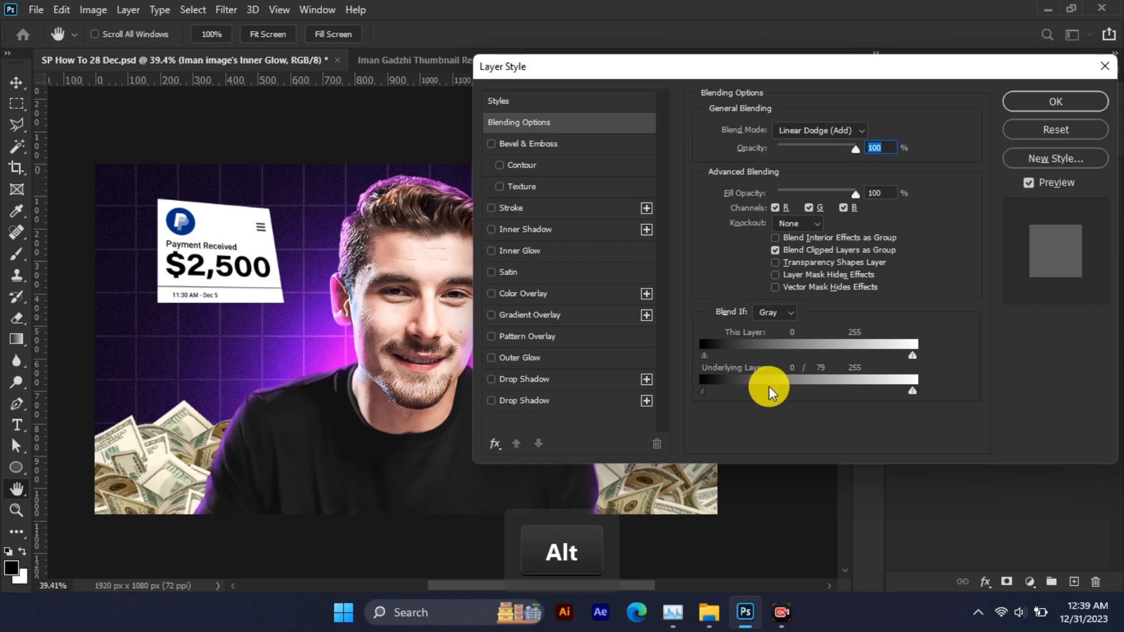
left_click(1044, 102)
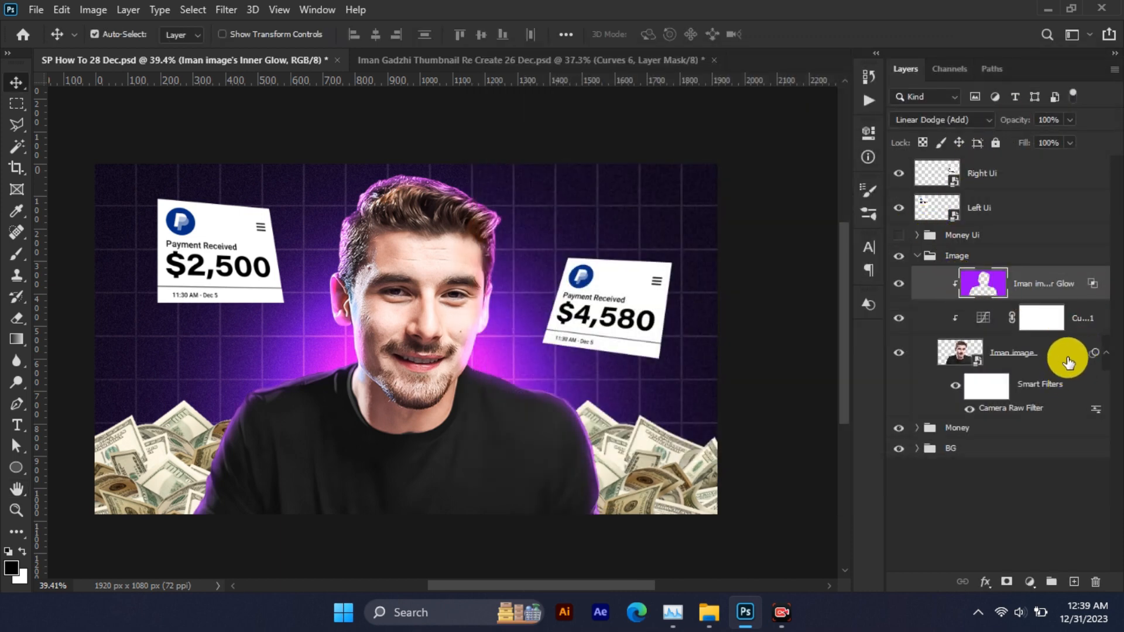
Add a new Inner Glow effect to the portrait layer in white, color ffffff.
left_click(1066, 354)
right_click(1060, 348)
left_click(925, 24)
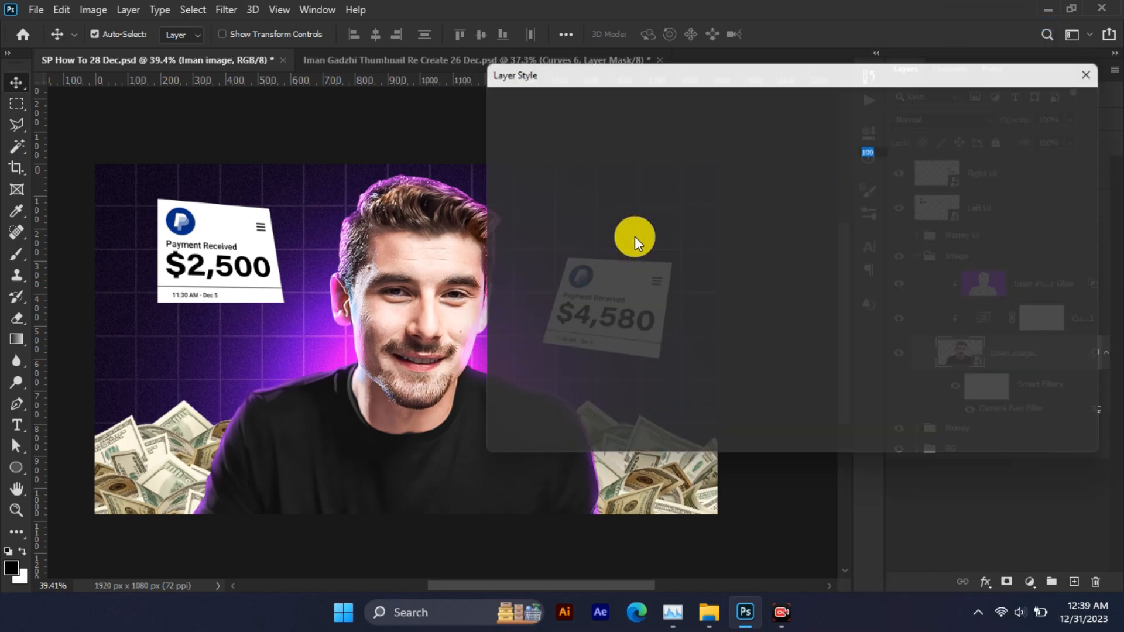
left_click(548, 250)
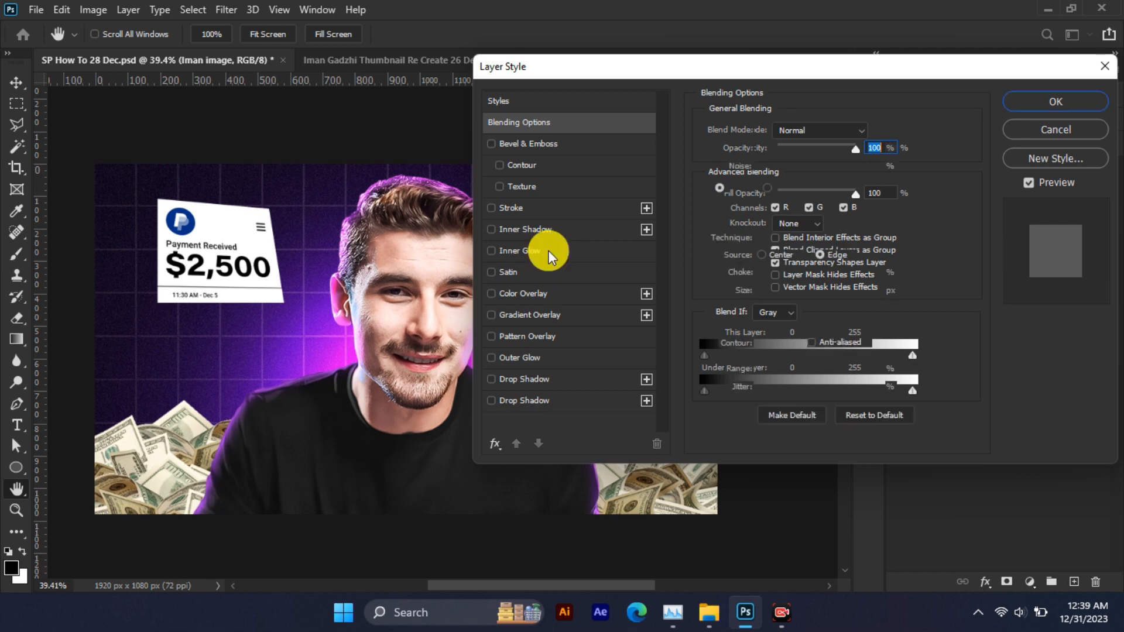
left_click(739, 195)
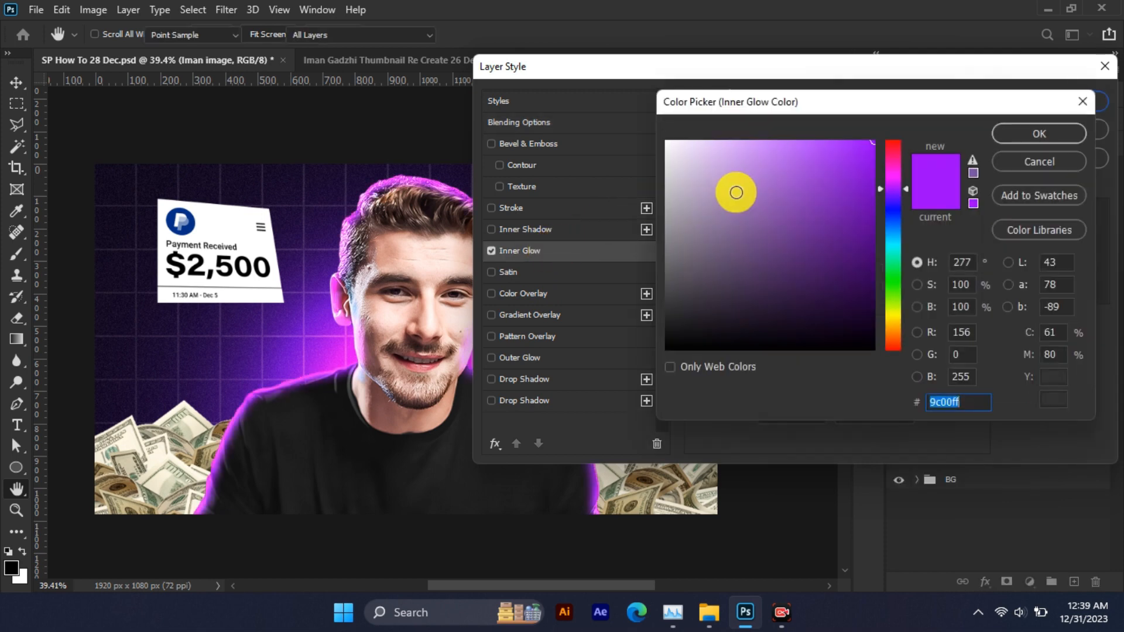
type("ffffff")
left_click(998, 132)
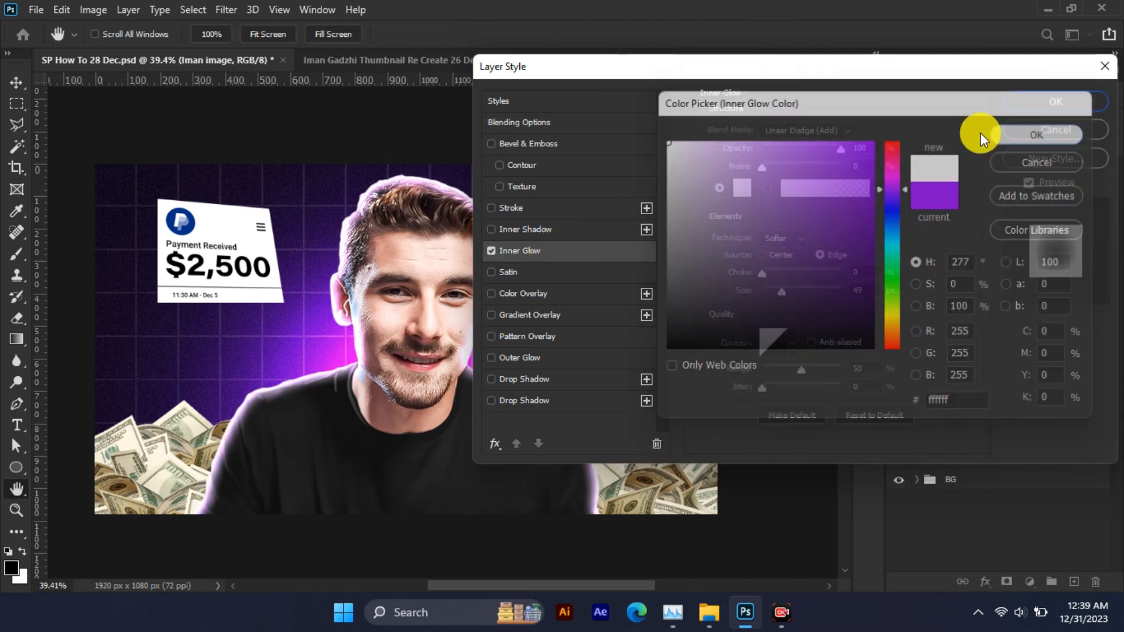
Set the white inner glow's size to 13 px and its opacity to 67%, and apply the layer style.
left_click_drag(774, 294, 764, 291)
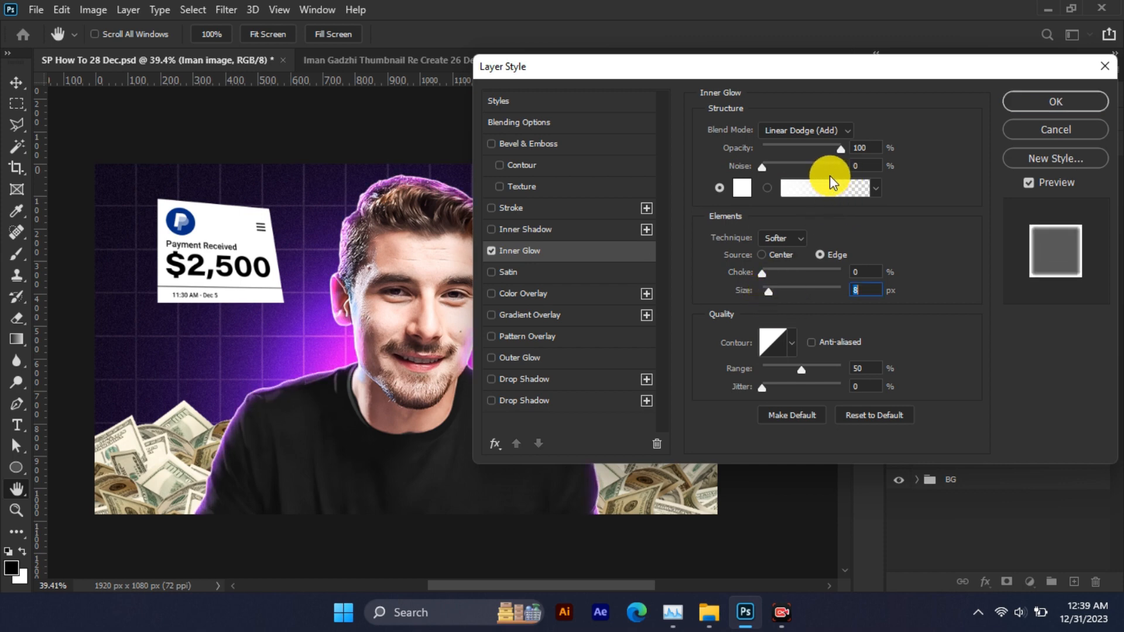
mouse_move(828, 153)
left_mouse_down()
mouse_move(801, 150)
mouse_move(815, 150)
left_mouse_up()
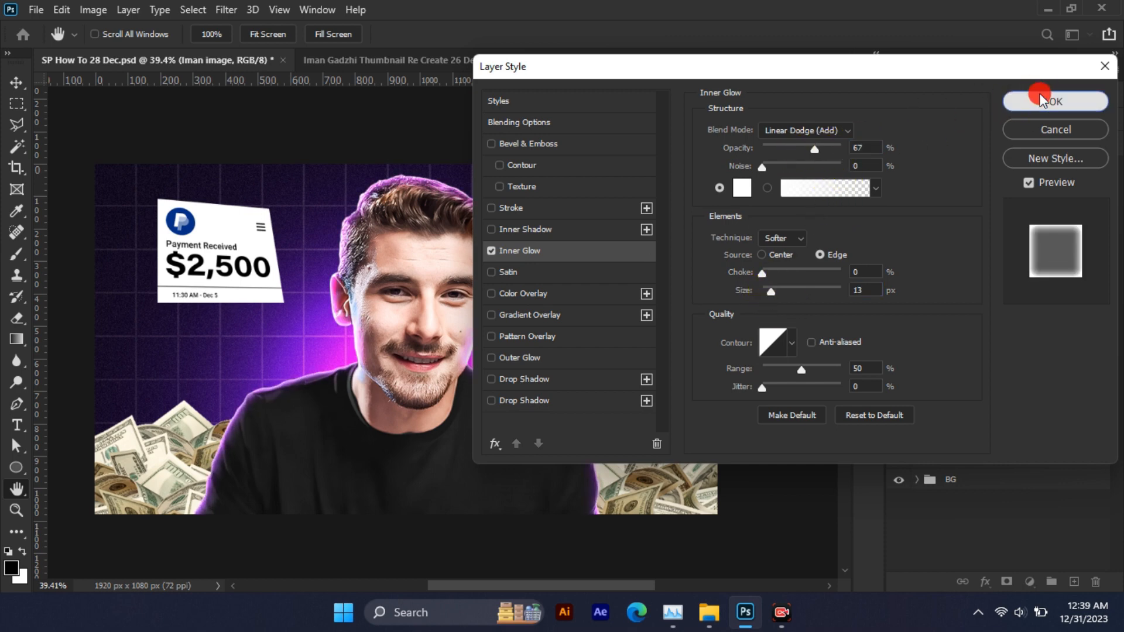
left_click(1041, 100)
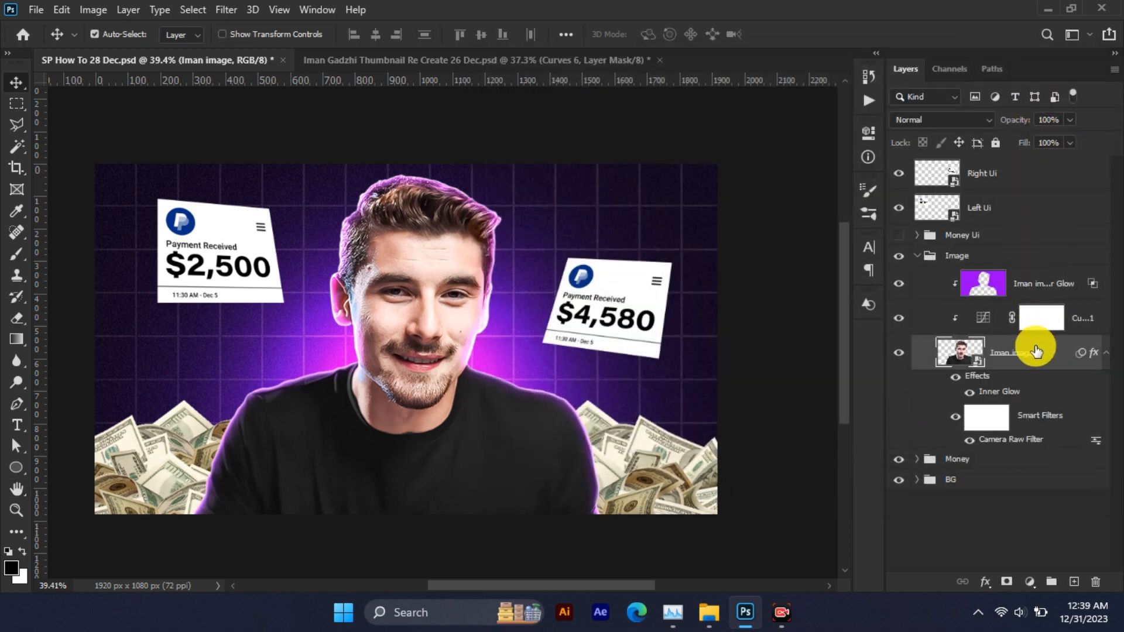
Convert the portrait's white inner glow into its own layer and place it above the purple glow layer.
right_click(1002, 394)
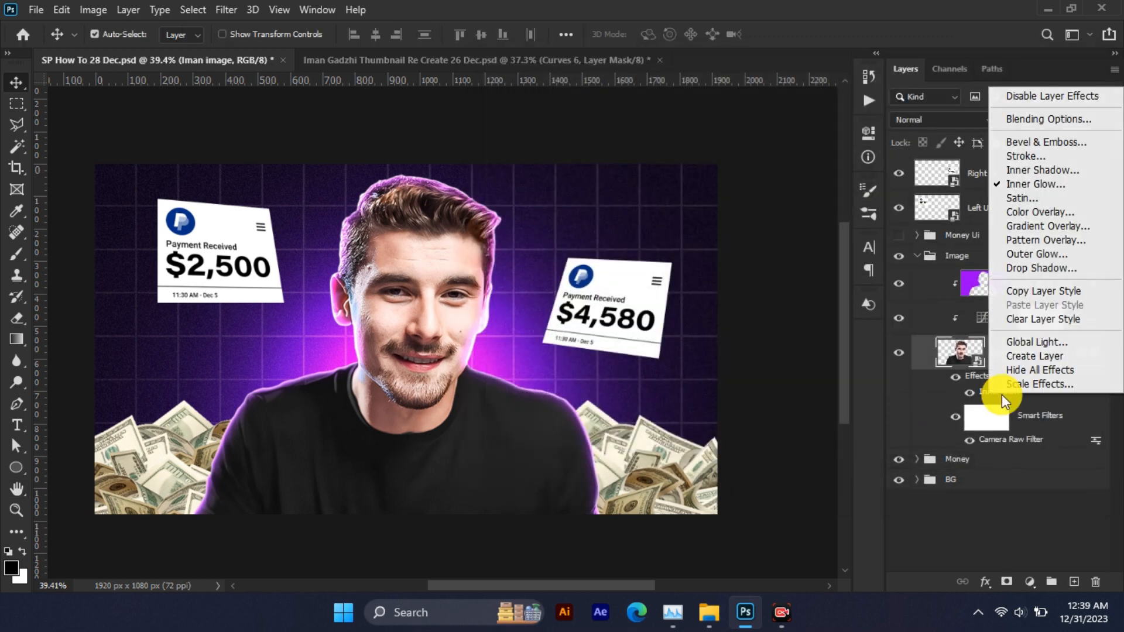
left_click(1030, 355)
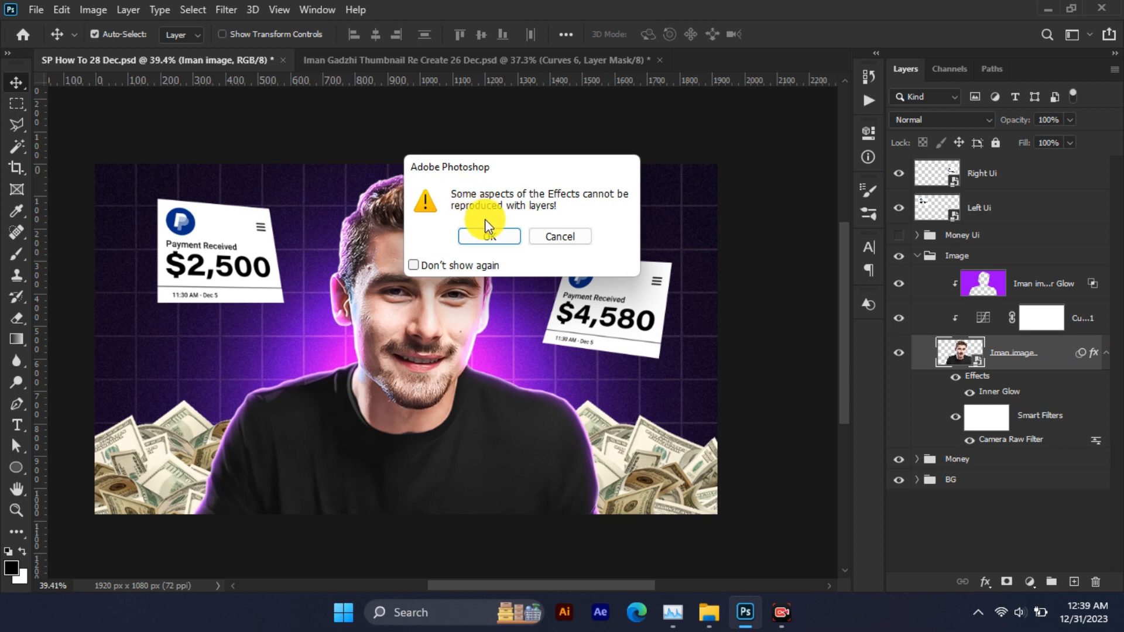
left_click(491, 236)
mouse_move(971, 349)
left_mouse_down()
mouse_move(995, 326)
mouse_move(996, 284)
mouse_move(986, 281)
left_mouse_up()
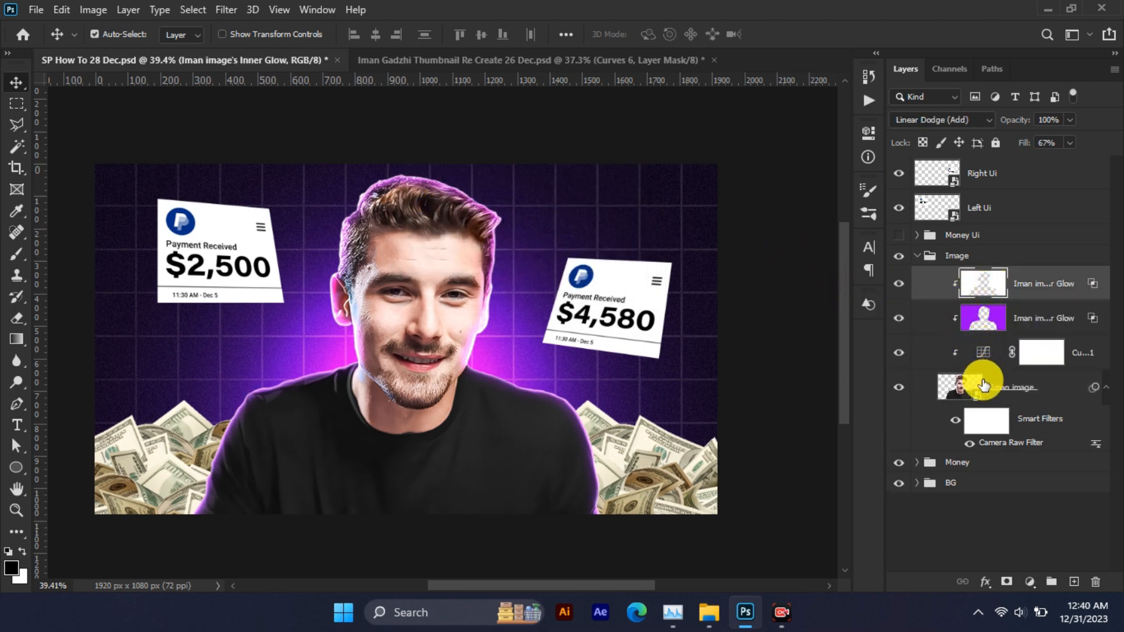
Add a layer mask to the white inner glow layer and paint black with a large soft brush along the shirt's bottom edge.
left_click(1007, 581)
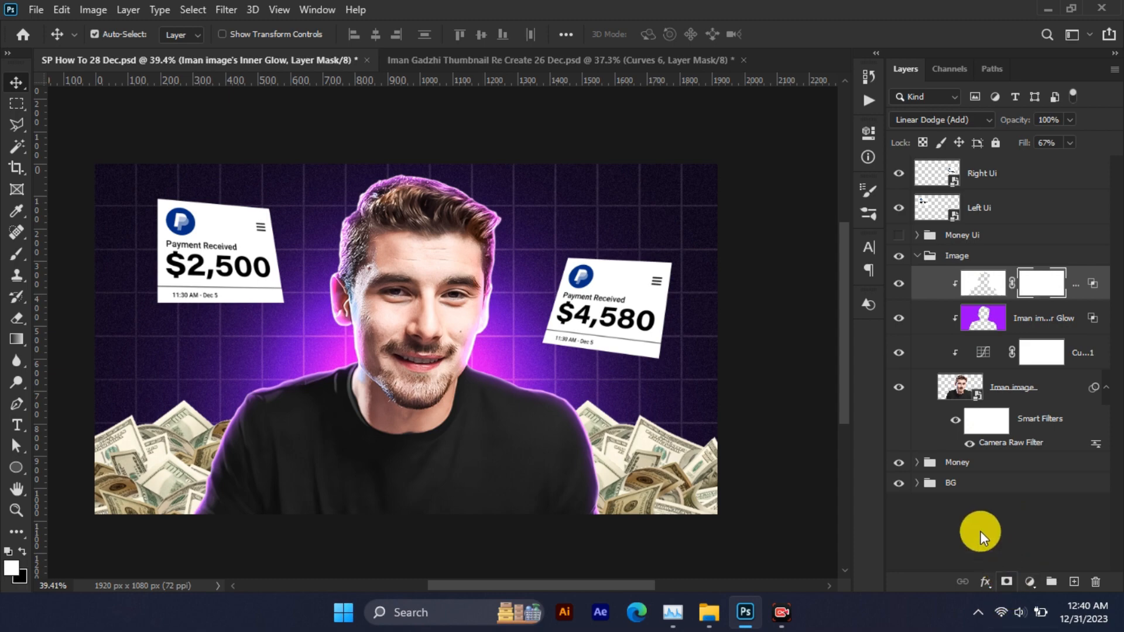
left_click(18, 254)
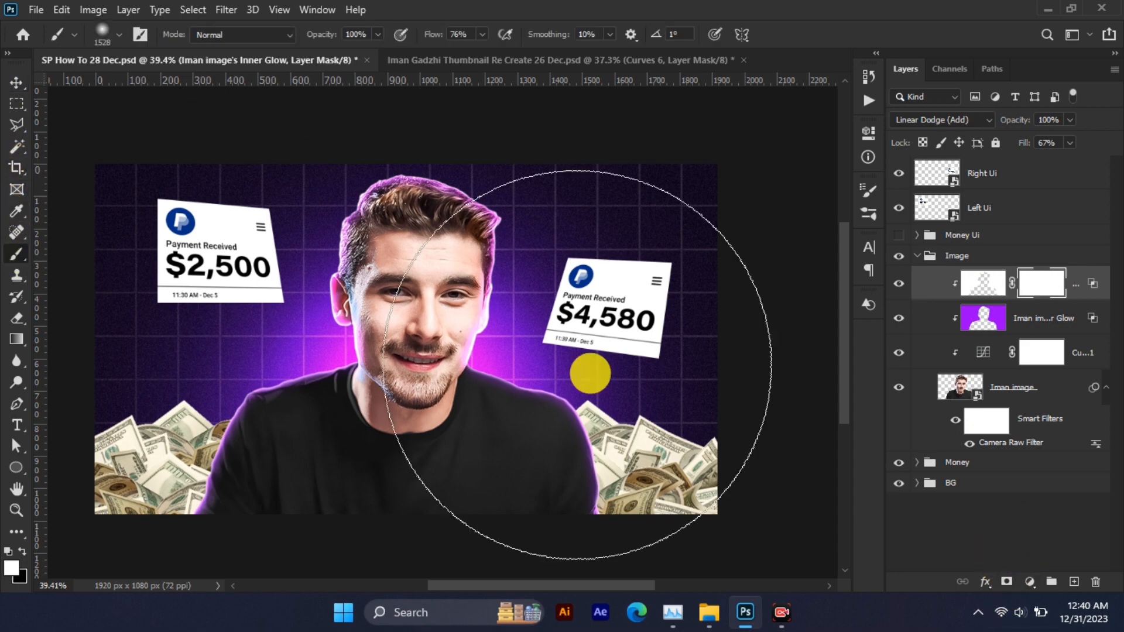
key("space")
mouse_move(592, 381)
left_mouse_down()
mouse_move(603, 154)
mouse_move(592, 209)
left_mouse_up()
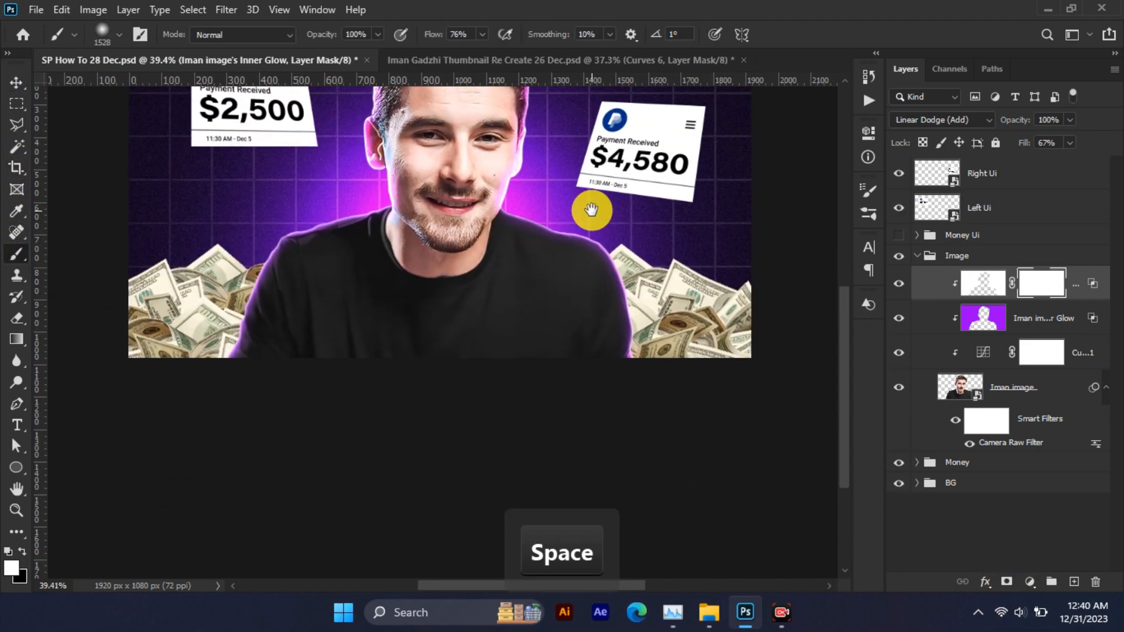
key("alt")
left_click_drag(620, 249, 544, 264)
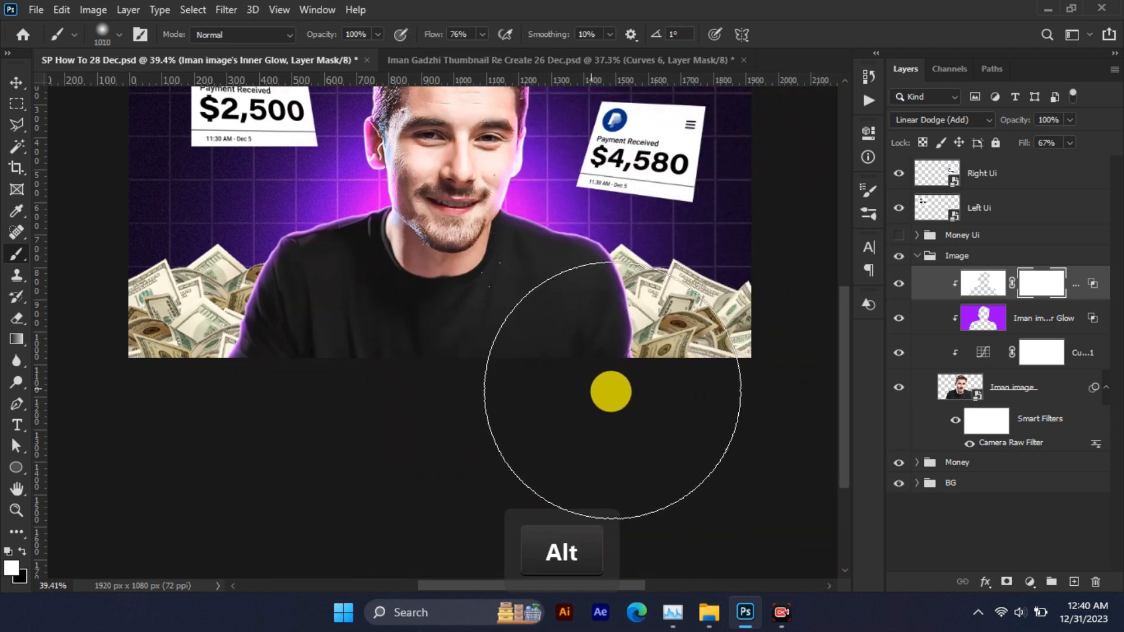
key("x")
mouse_move(594, 388)
left_mouse_down()
mouse_move(146, 403)
mouse_move(258, 409)
mouse_move(462, 380)
left_mouse_up()
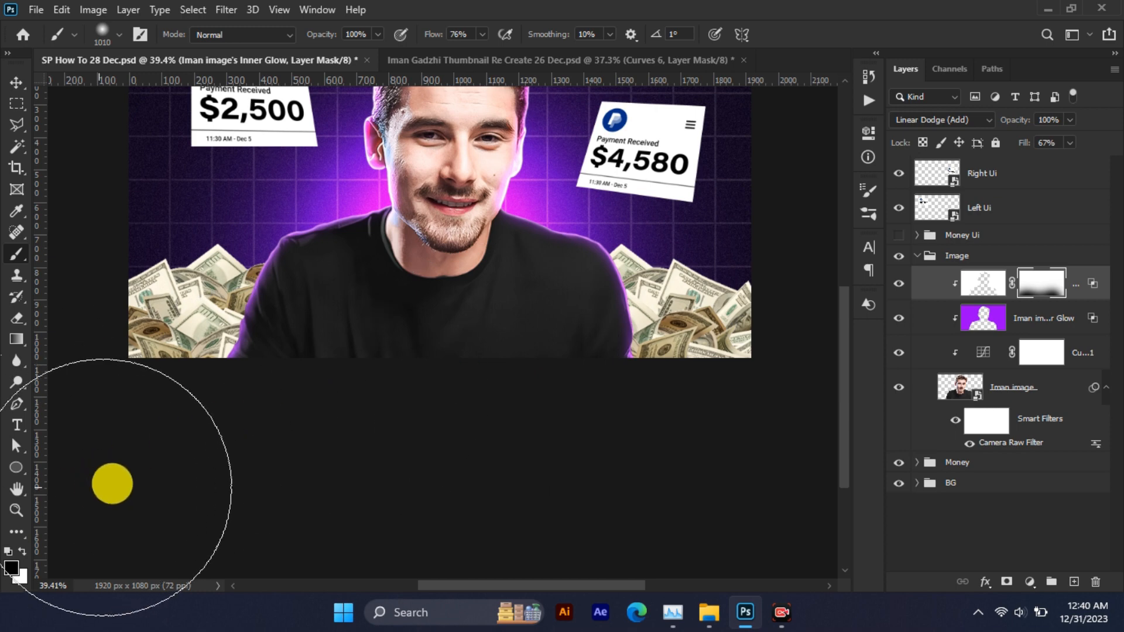
Add a layer mask to the purple glow layer and fade the glow out along the bottom of the shirt.
left_click(1005, 309)
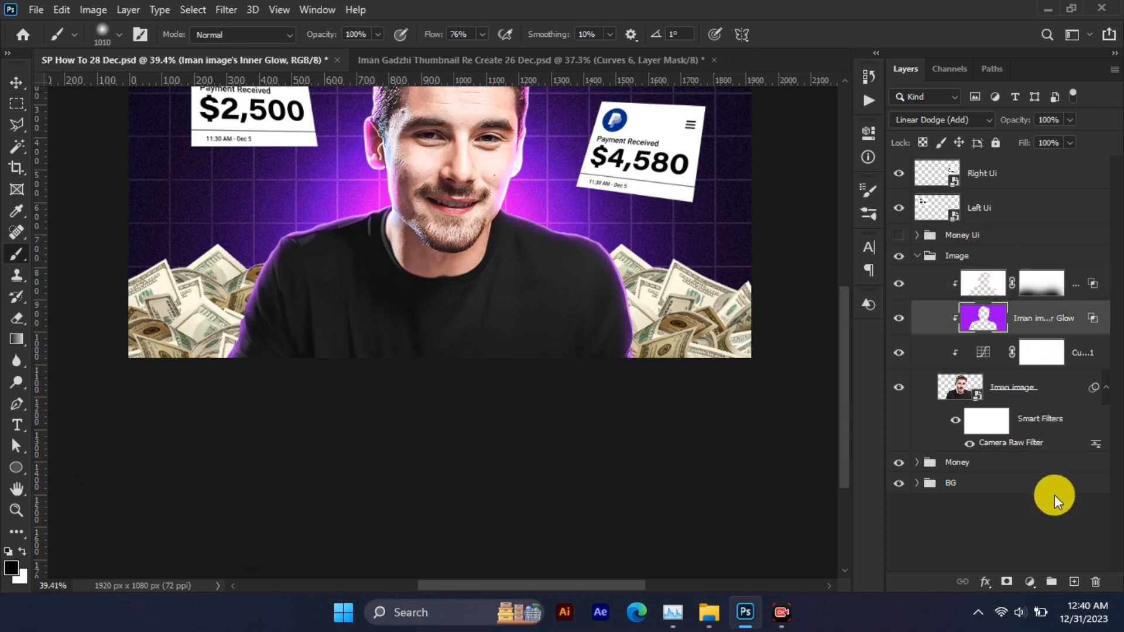
left_click(1004, 579)
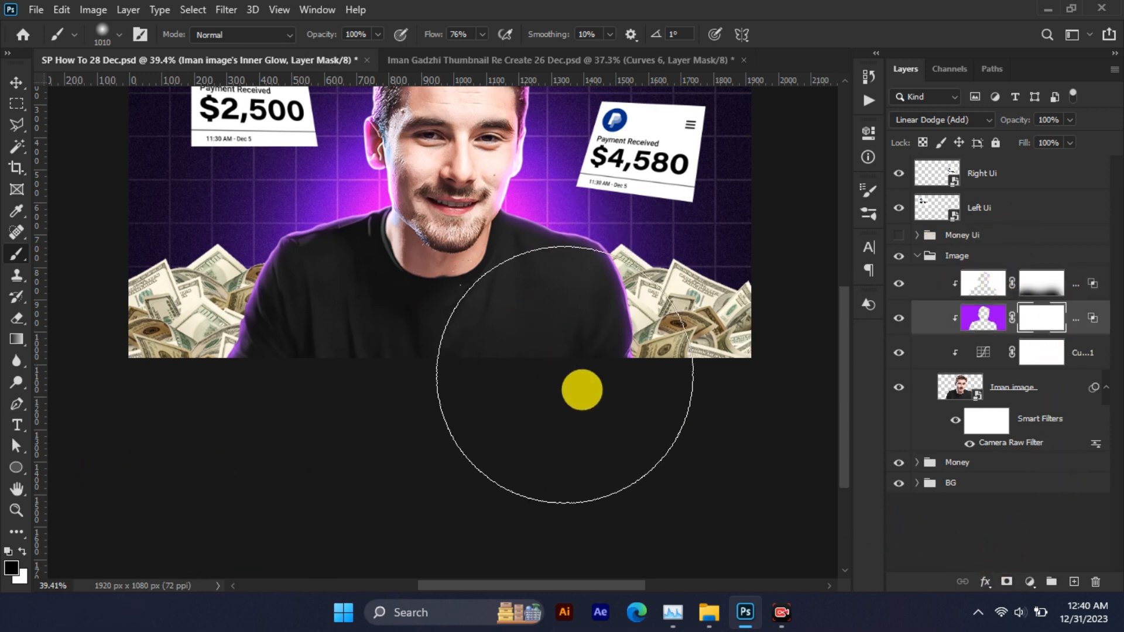
left_click(619, 439)
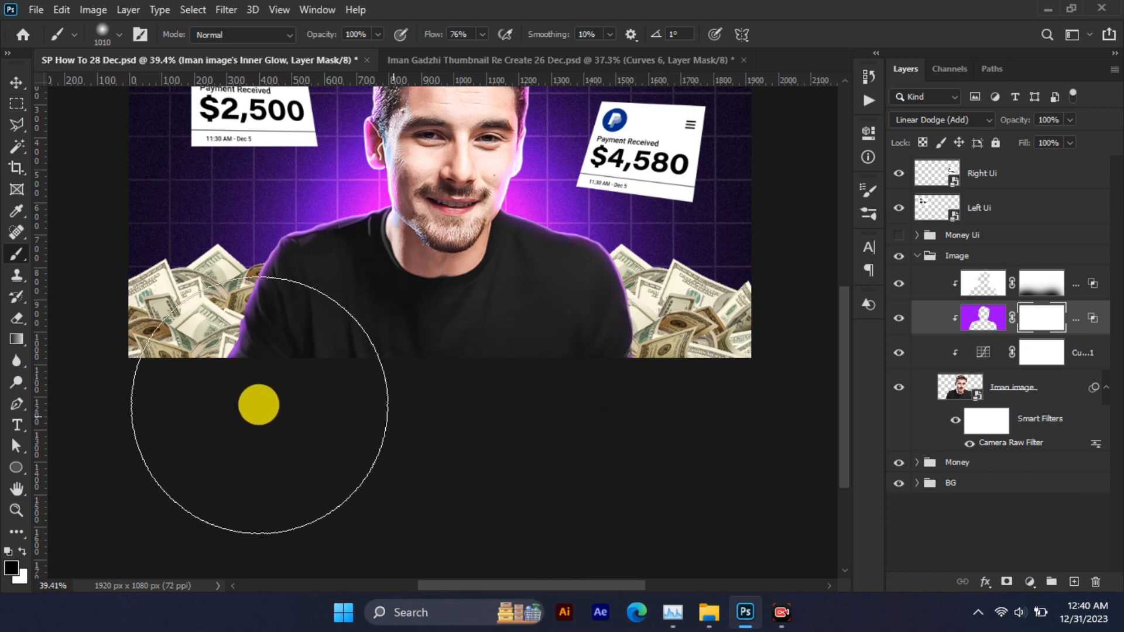
key("ctrl+z")
Duplicate the masked white inner glow layer and keep the copy in Linear Dodge (Add) blend mode.
left_click(981, 282)
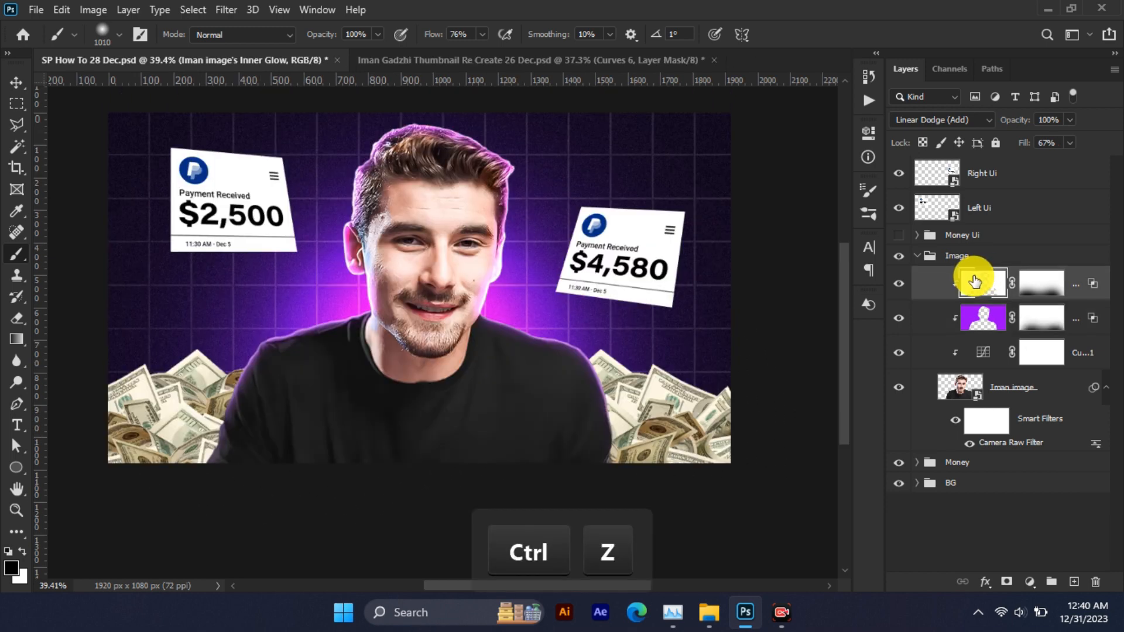
left_click_drag(970, 287, 979, 293)
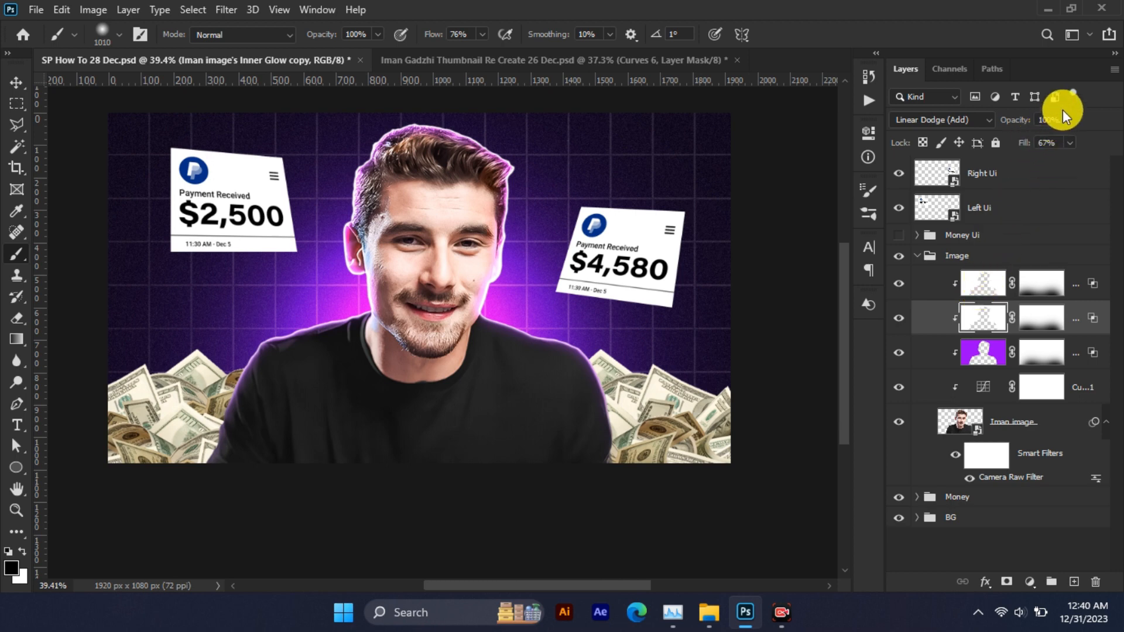
left_click(949, 119)
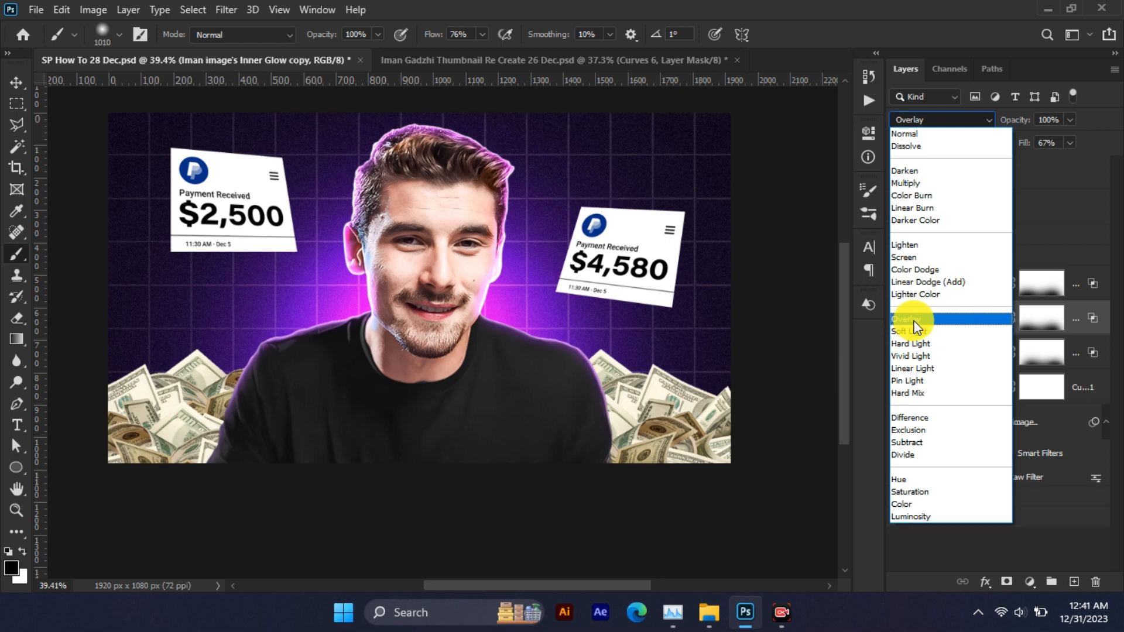
left_click(933, 282)
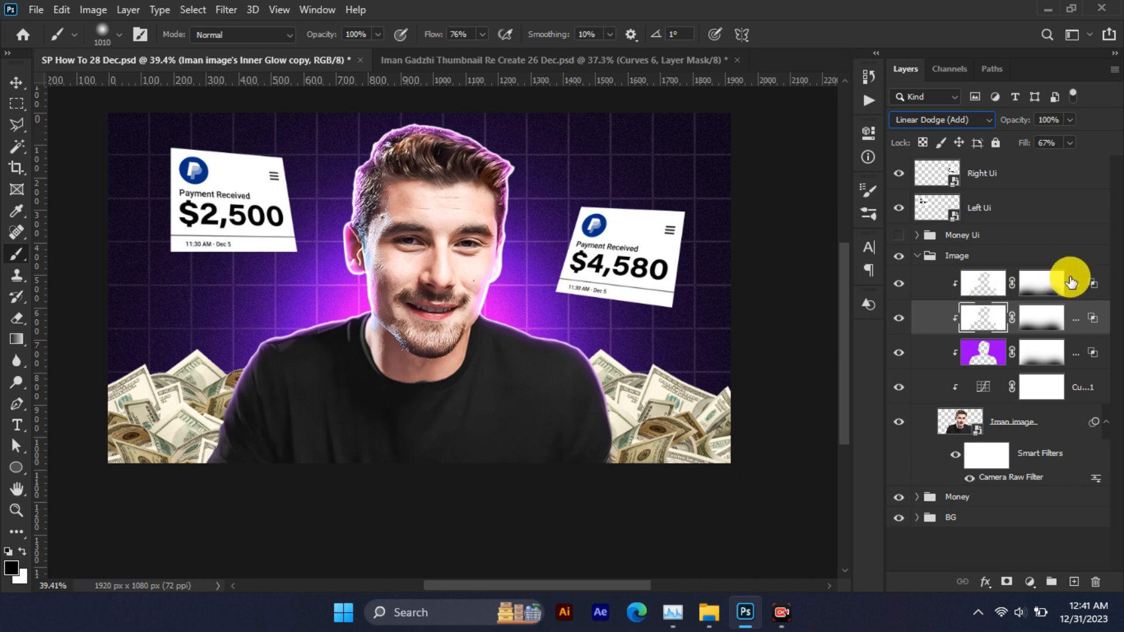
Create a new layer above the glow layers and clip it to the portrait.
left_click(1070, 281)
left_click(1074, 583)
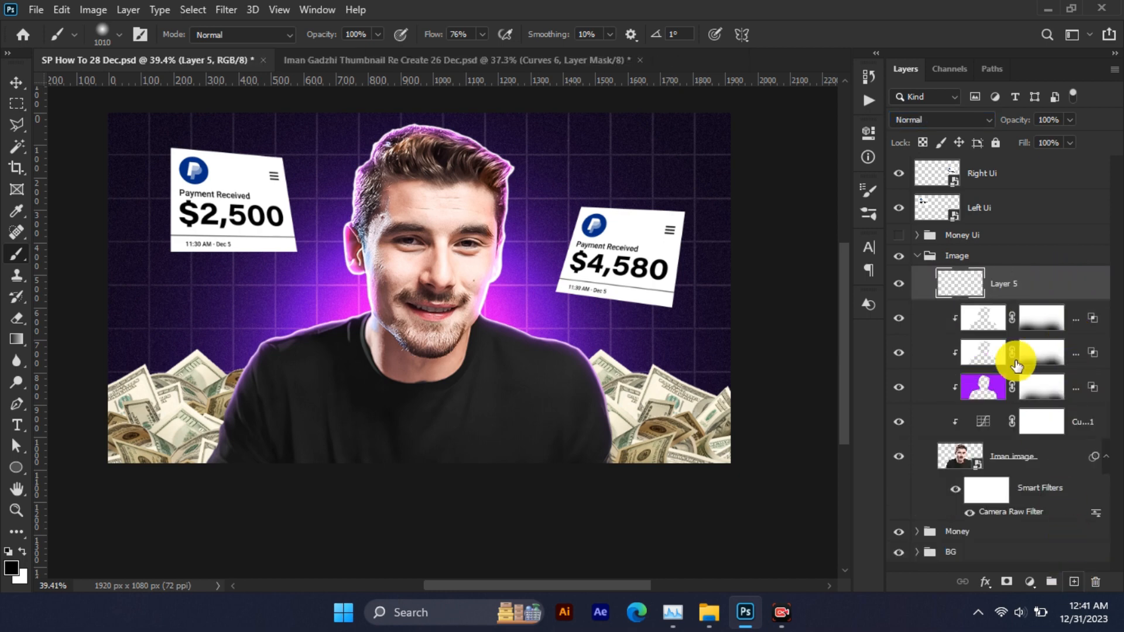
left_click(976, 296, "alt")
left_click(514, 316, "alt")
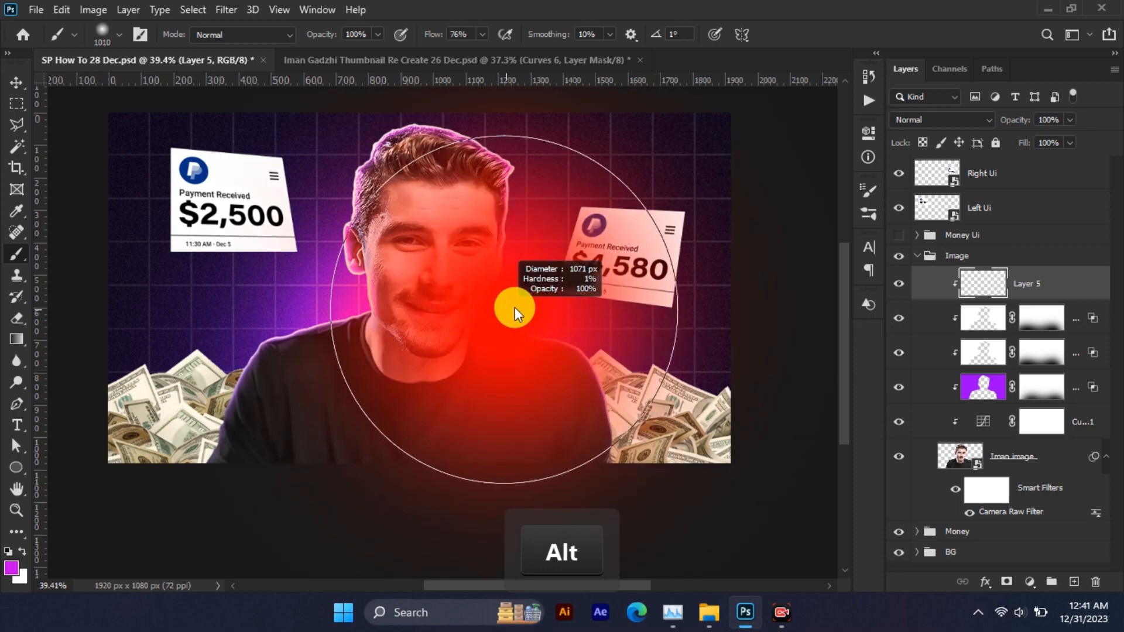
left_click(514, 307)
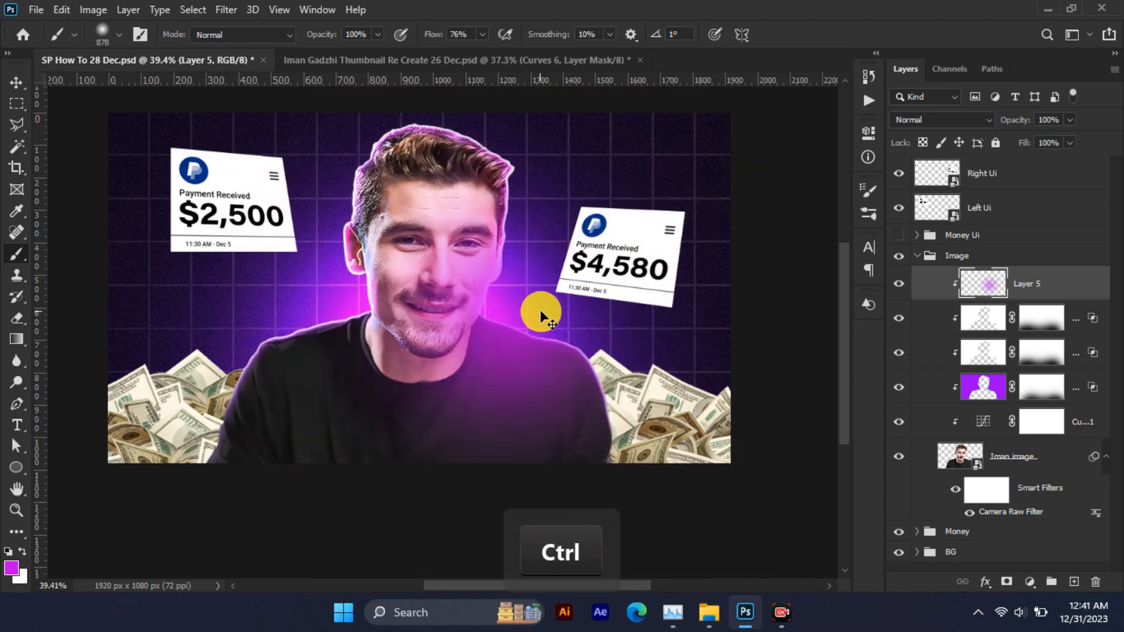
key("ctrl+z")
Paint a soft magenta spot over each shoulder with a 772 px brush on the new clipped layer.
right_click(541, 310, "alt")
left_click(566, 315)
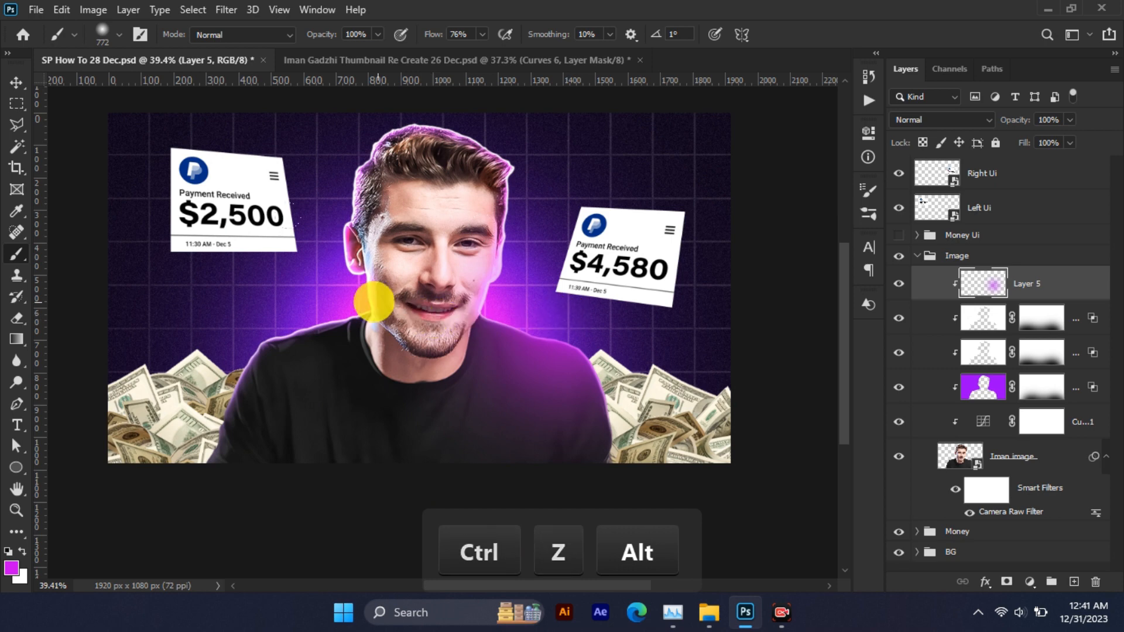
left_click(251, 293)
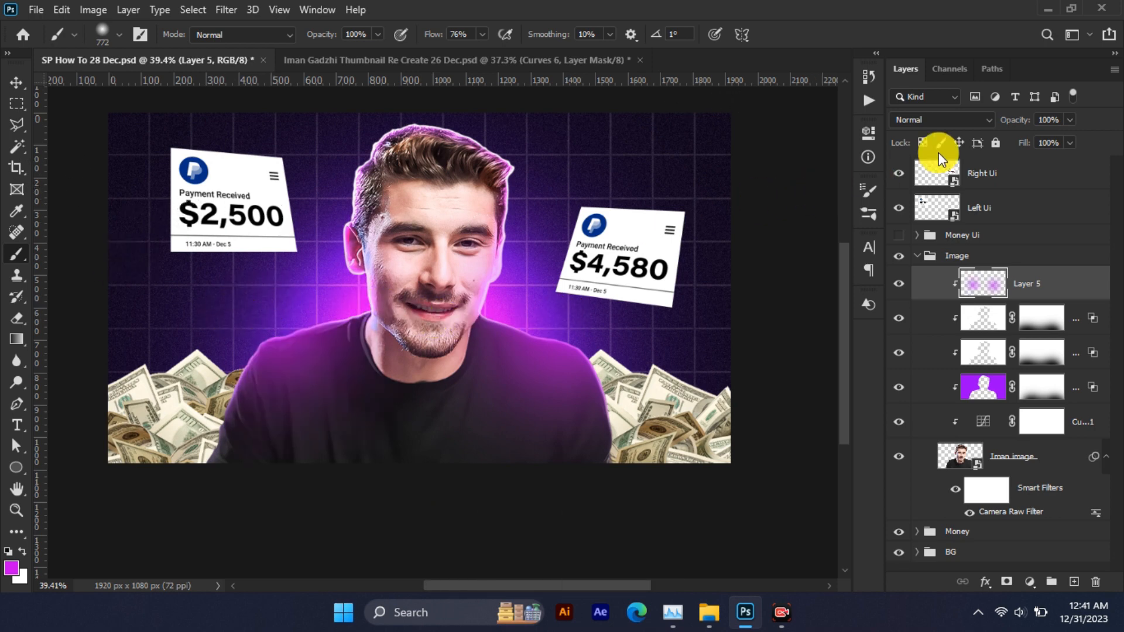
Set the magenta paint layer to Linear Dodge (Add) and split its underlying-layer Blend If black slider to 0 / 49.
left_click(936, 121)
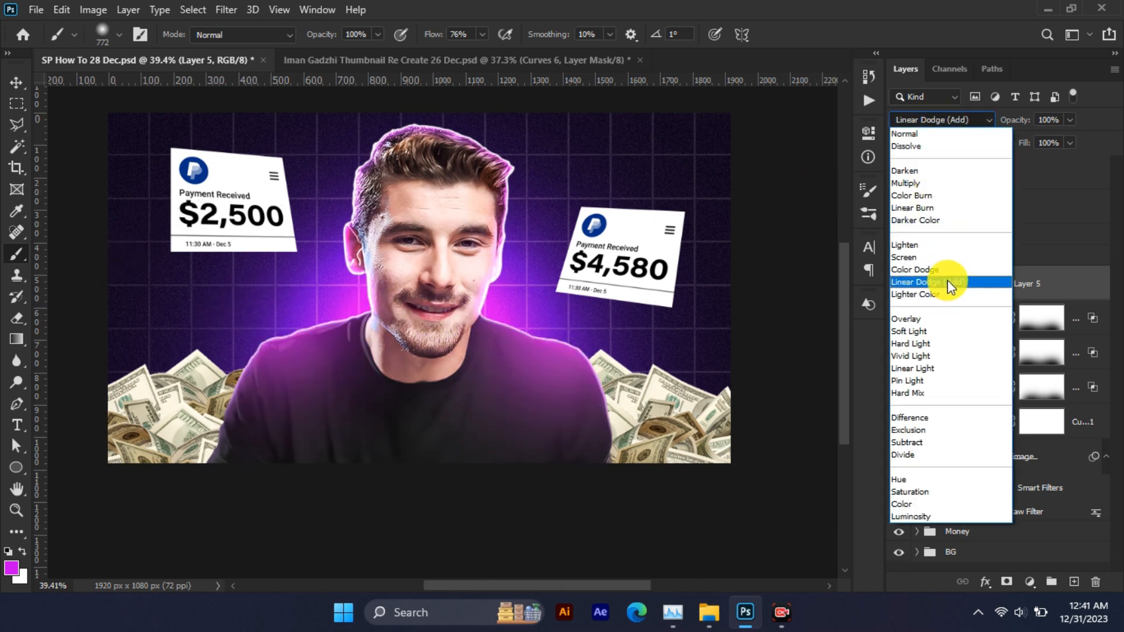
left_click(947, 282)
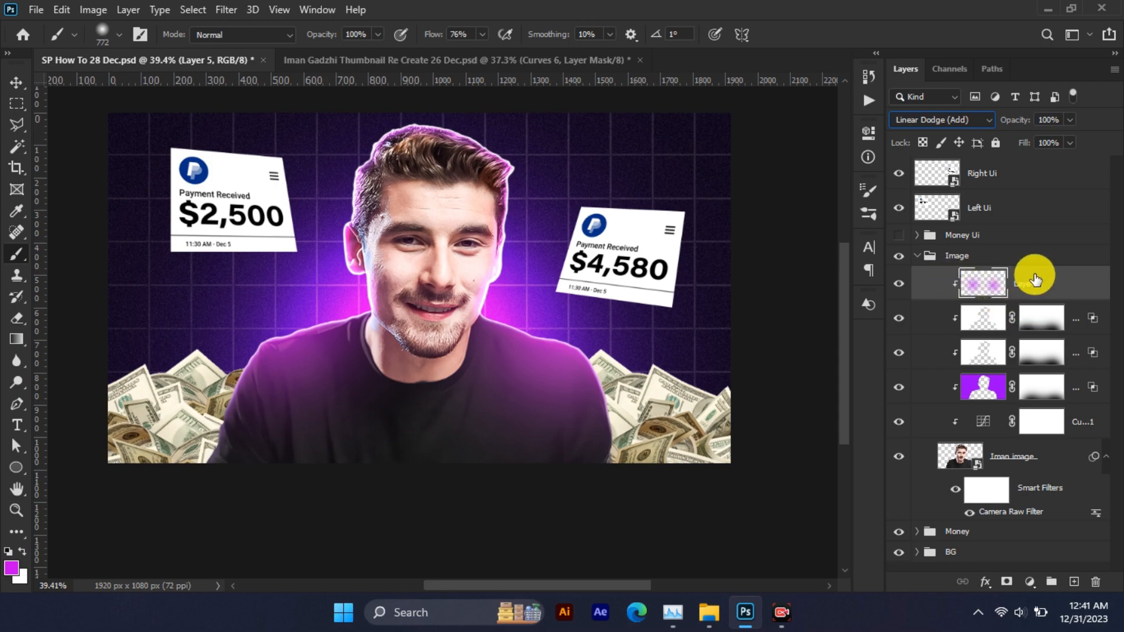
right_click(1051, 285)
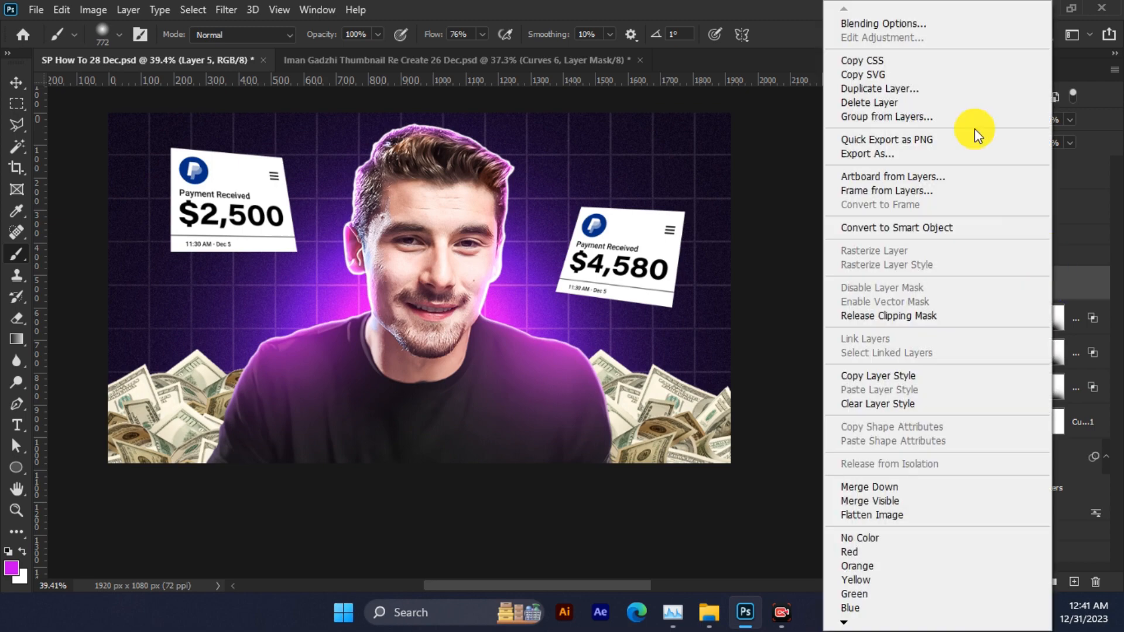
left_click(881, 18)
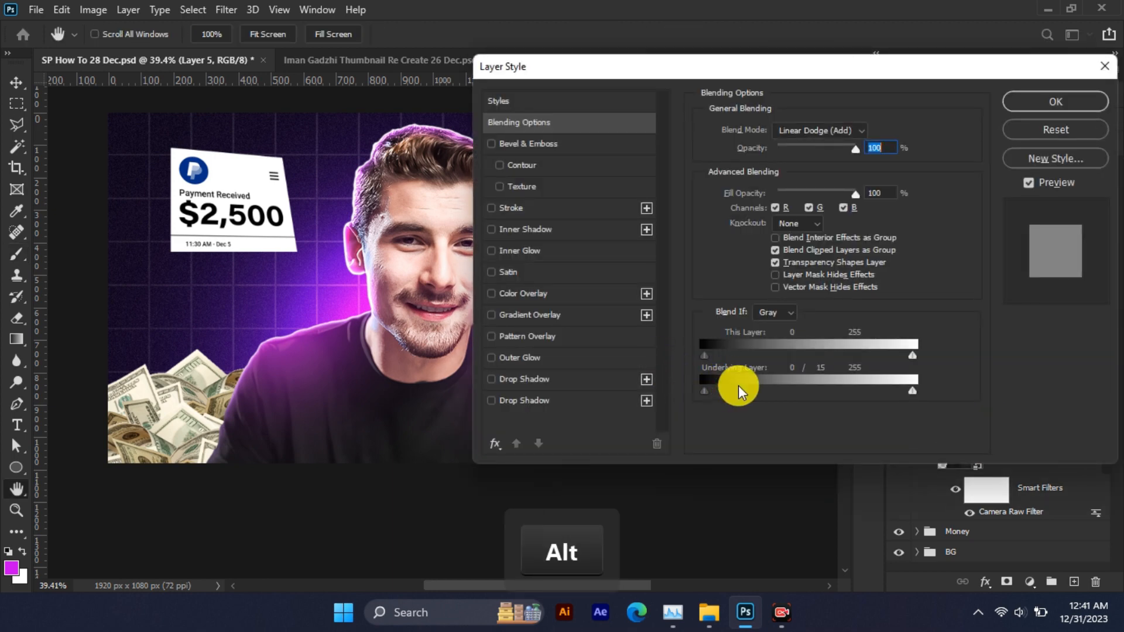
mouse_move(738, 385)
left_mouse_down()
mouse_move(770, 385)
mouse_move(744, 383)
left_mouse_up()
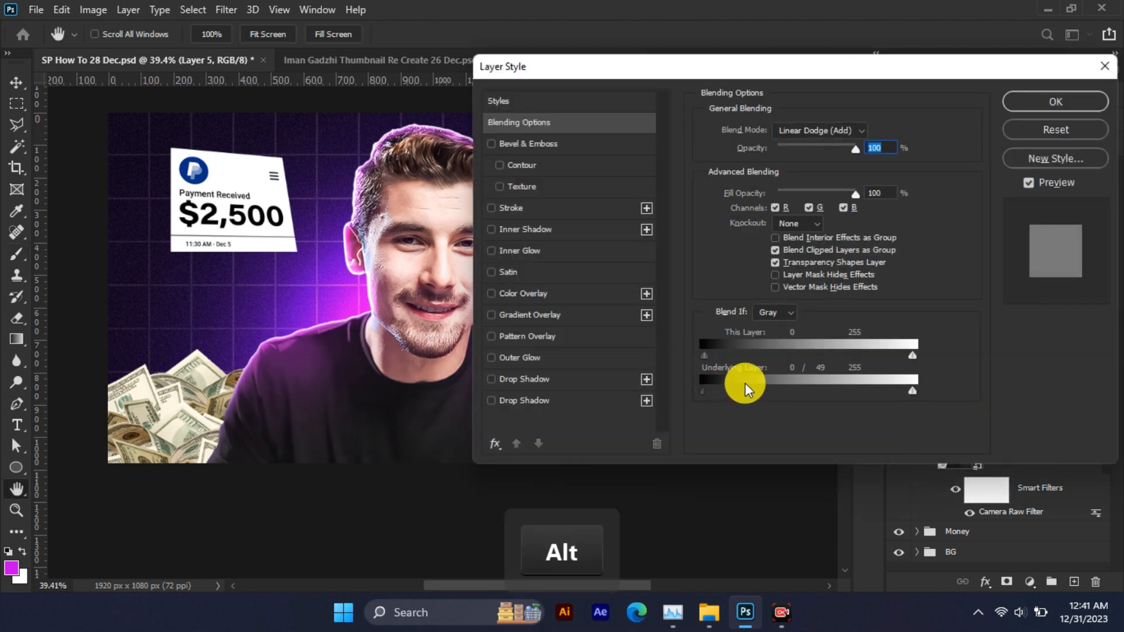
left_click(1056, 102)
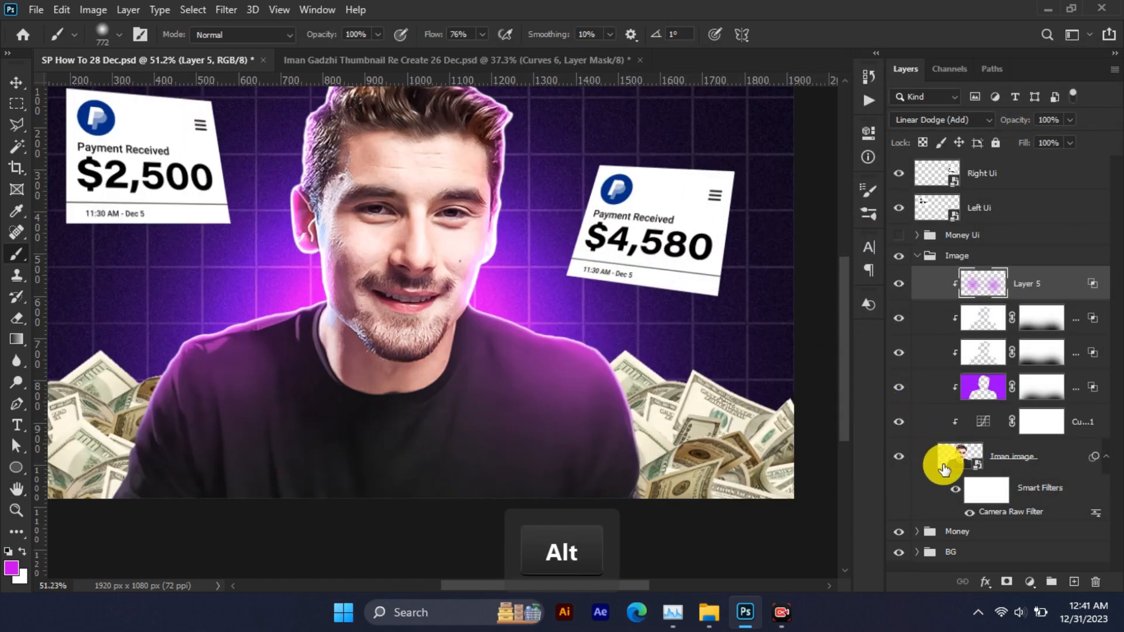
Add a mask to the magenta paint layer and paint black with a soft brush over the lower shirt.
left_click(1007, 581)
key("d")
left_click_drag(627, 451, 603, 459)
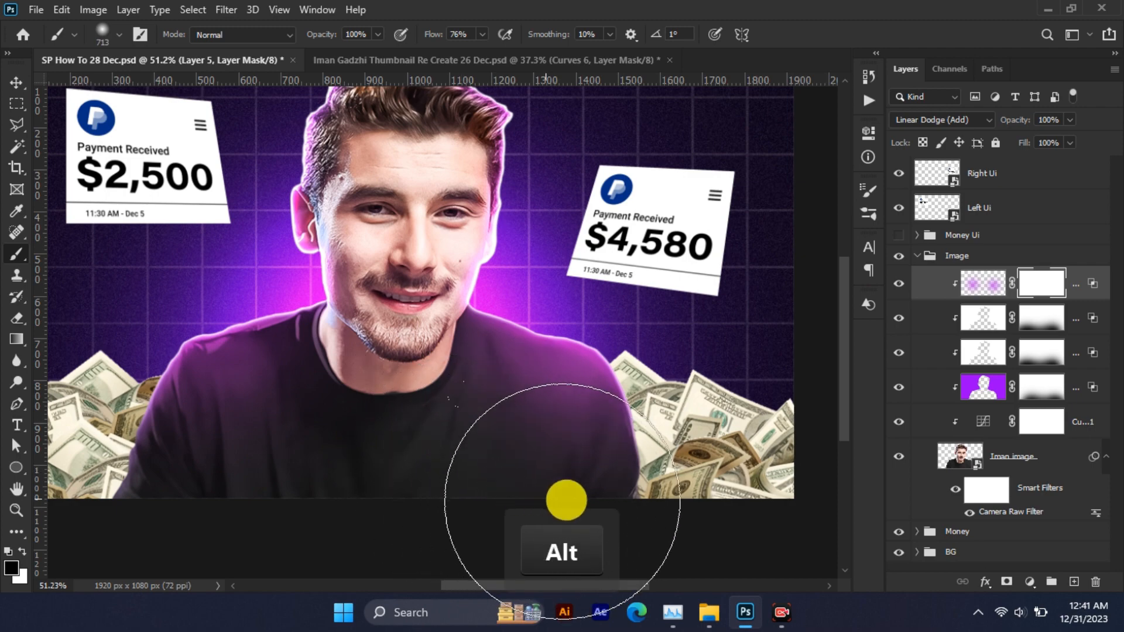
mouse_move(288, 477)
left_mouse_down()
mouse_move(267, 470)
mouse_move(289, 464)
left_mouse_up()
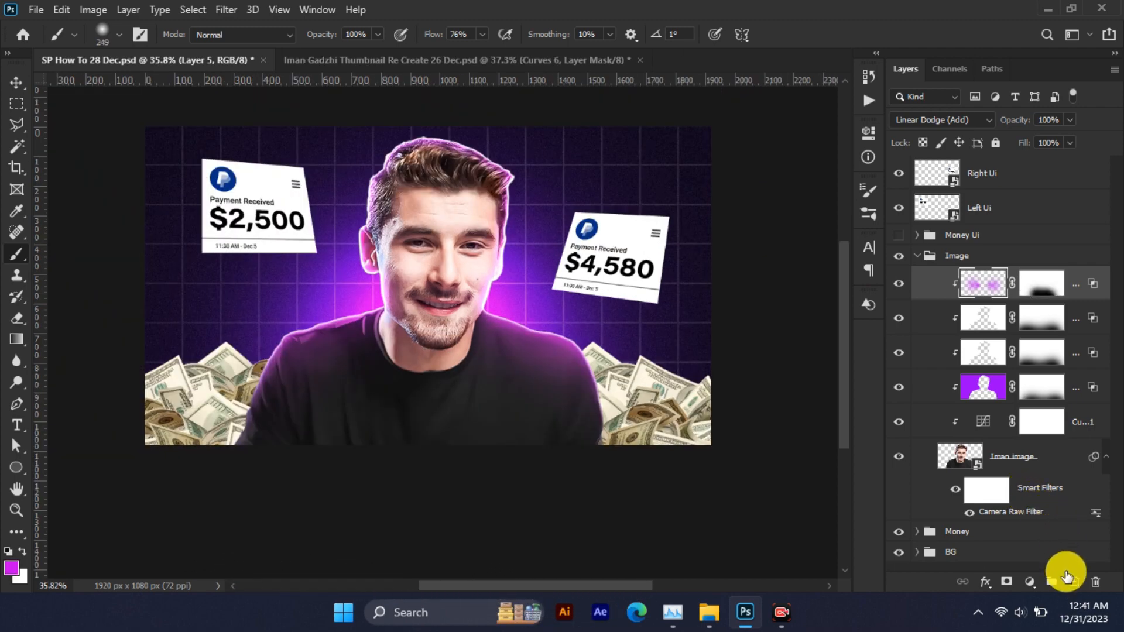
Create a new layer above the magenta paint layer and prepare a soft white brush of about 14 px for the eye.
left_click(1072, 583)
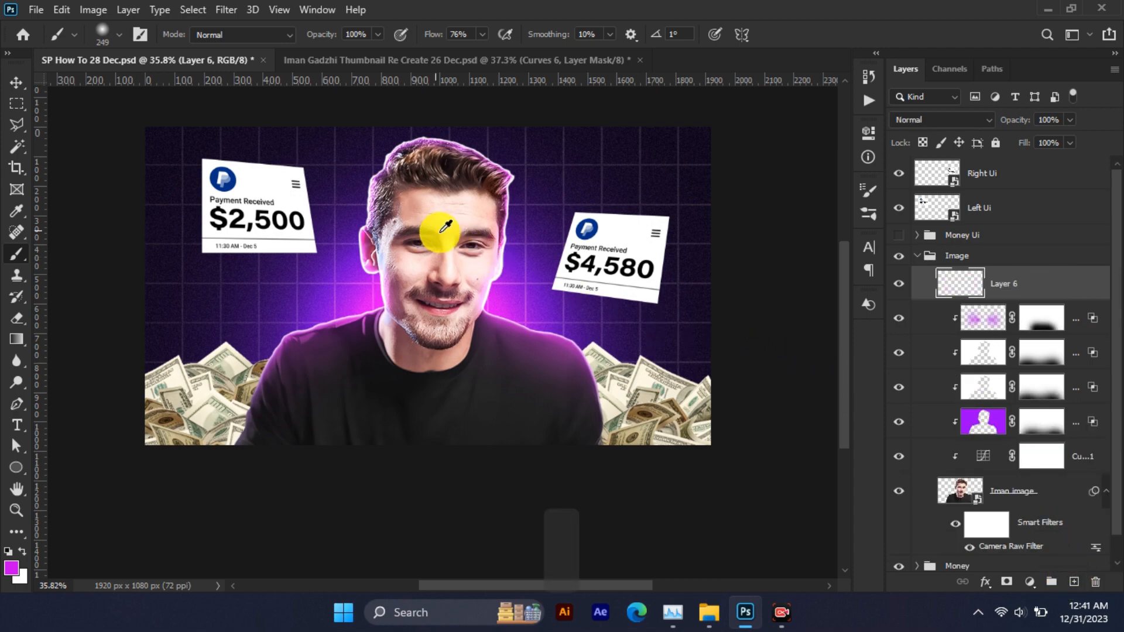
scroll(447, 226, "up", 2)
scroll(402, 233, "up", 10)
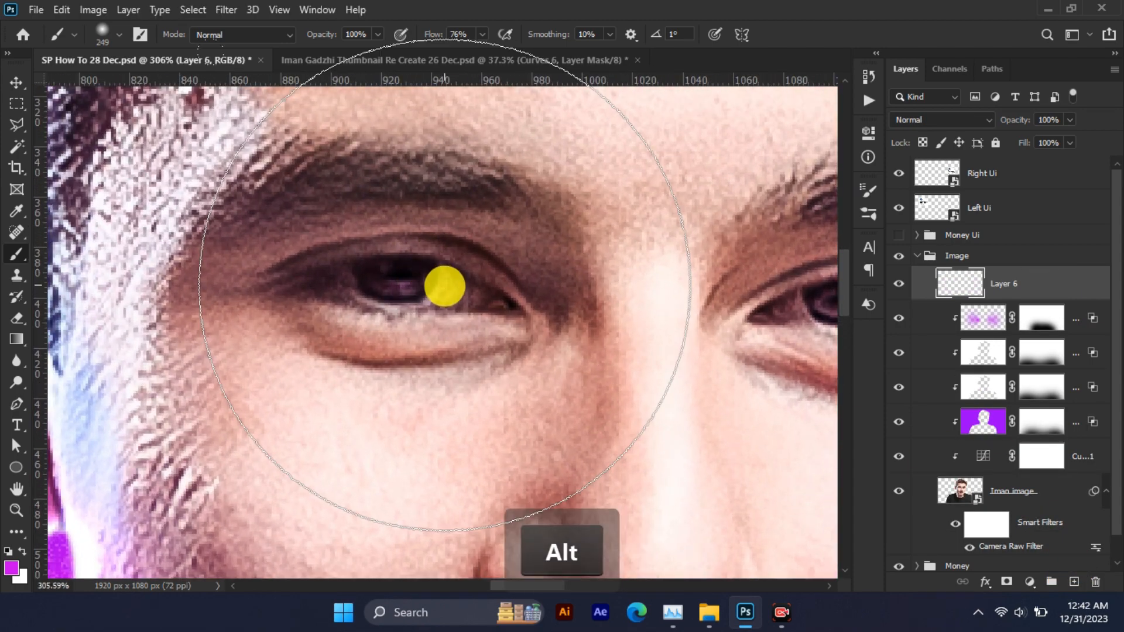
key("x")
mouse_move(451, 312)
left_mouse_down()
mouse_move(314, 293)
mouse_move(283, 278)
left_mouse_up()
scroll(439, 281, "up", 3)
left_click_drag(439, 281, 451, 281)
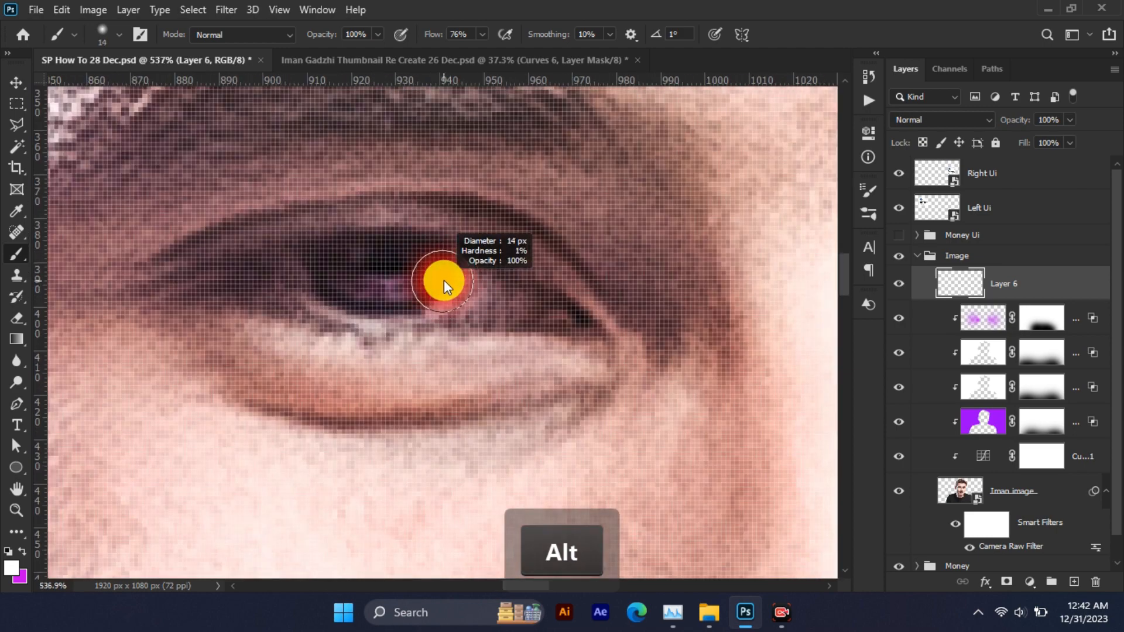
Lower the brush flow to 34% and paint the eye white on both sides of the iris.
right_click(442, 278)
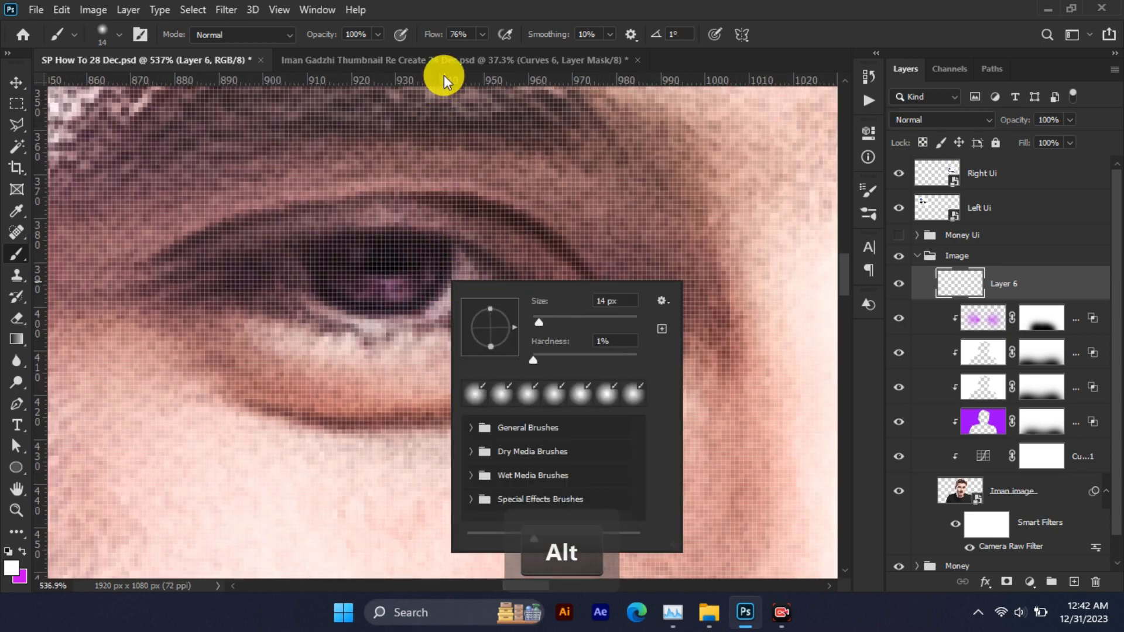
left_click(479, 34)
left_click_drag(451, 51, 450, 51)
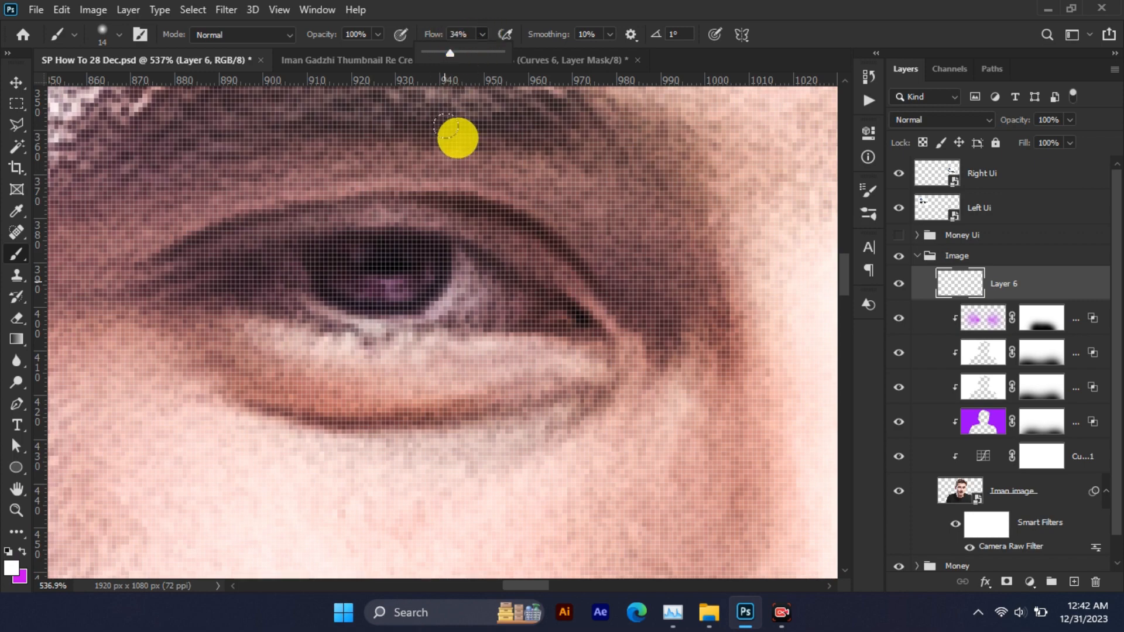
scroll(451, 234, "up", 1)
mouse_move(452, 234)
left_mouse_down()
mouse_move(449, 279)
mouse_move(424, 330)
mouse_move(545, 324)
mouse_move(458, 267)
mouse_move(502, 318)
left_mouse_up()
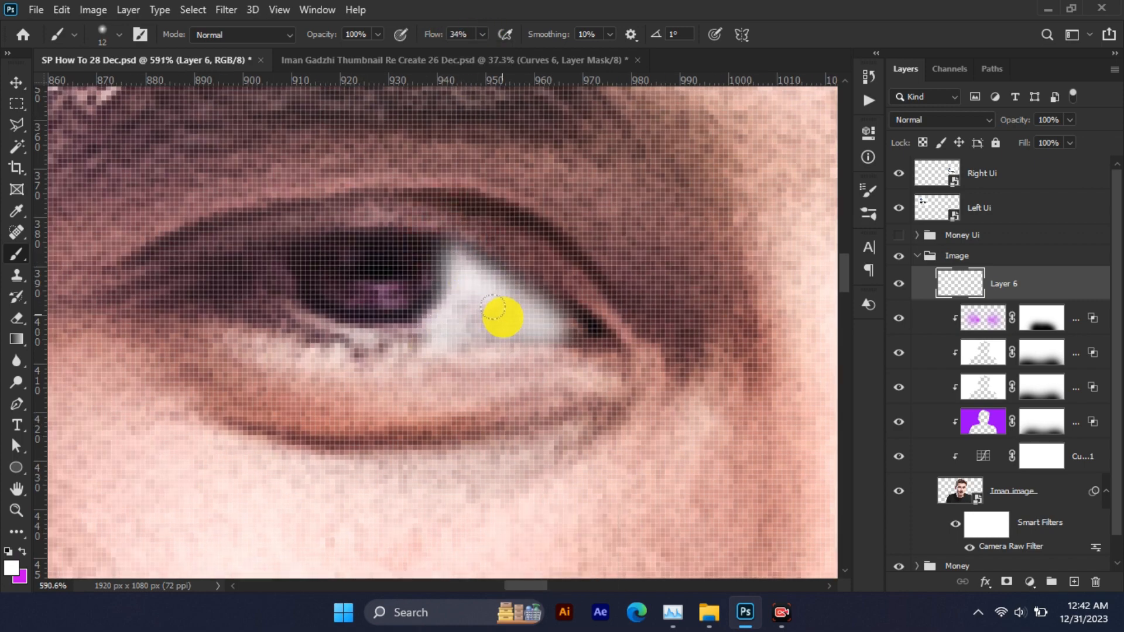
mouse_move(281, 269)
left_mouse_down()
mouse_move(270, 291)
mouse_move(319, 311)
mouse_move(376, 326)
mouse_move(448, 313)
left_mouse_up()
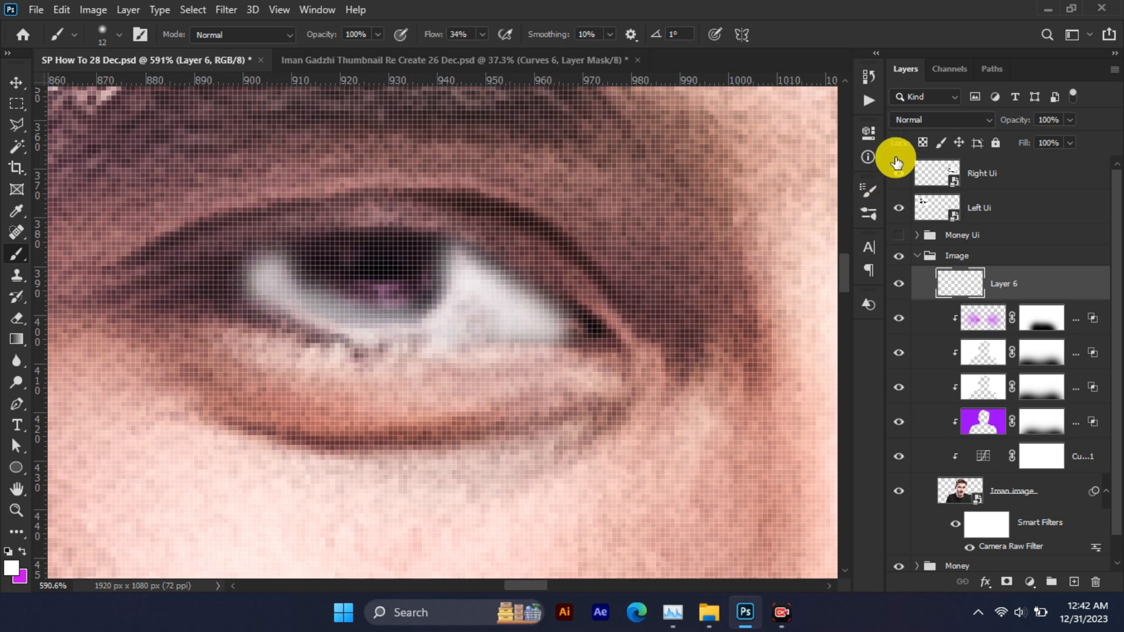
Set the eye paint layer's blend mode to Overlay and compare the eye with the layer hidden and shown.
left_click(932, 119)
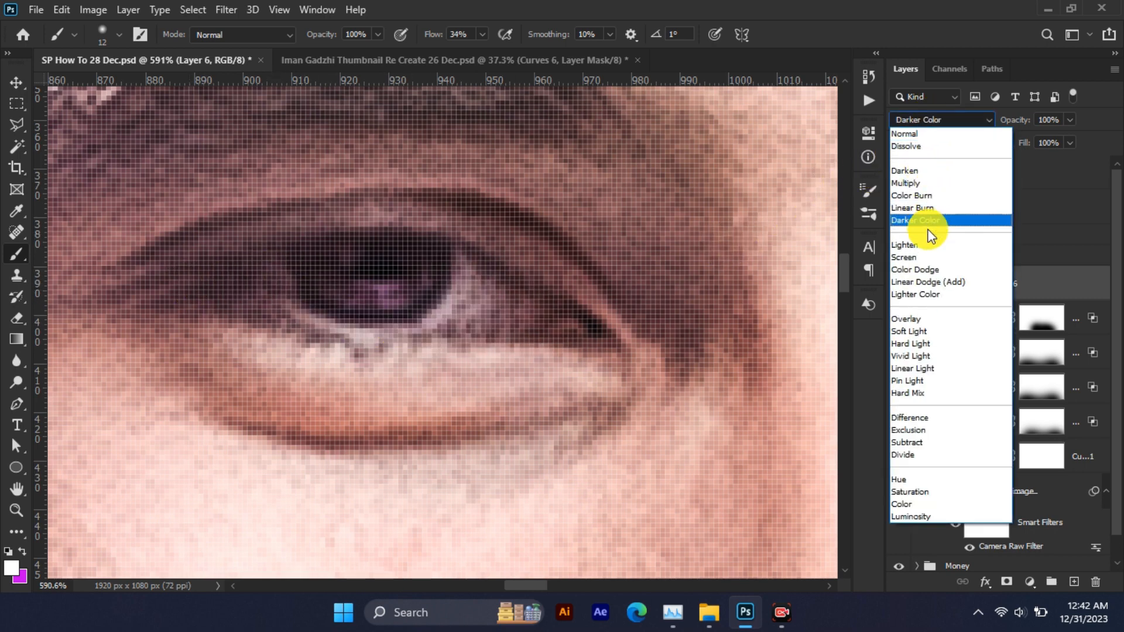
left_click(912, 318)
key("space")
left_click_drag(627, 250, 516, 238)
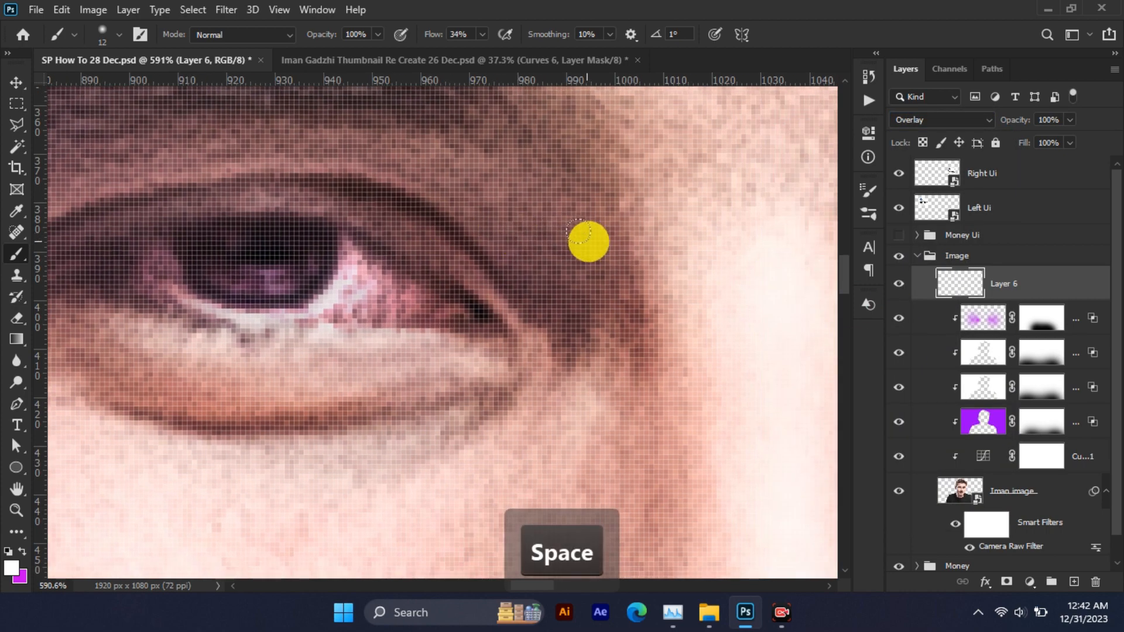
left_click(899, 284)
left_click(898, 283)
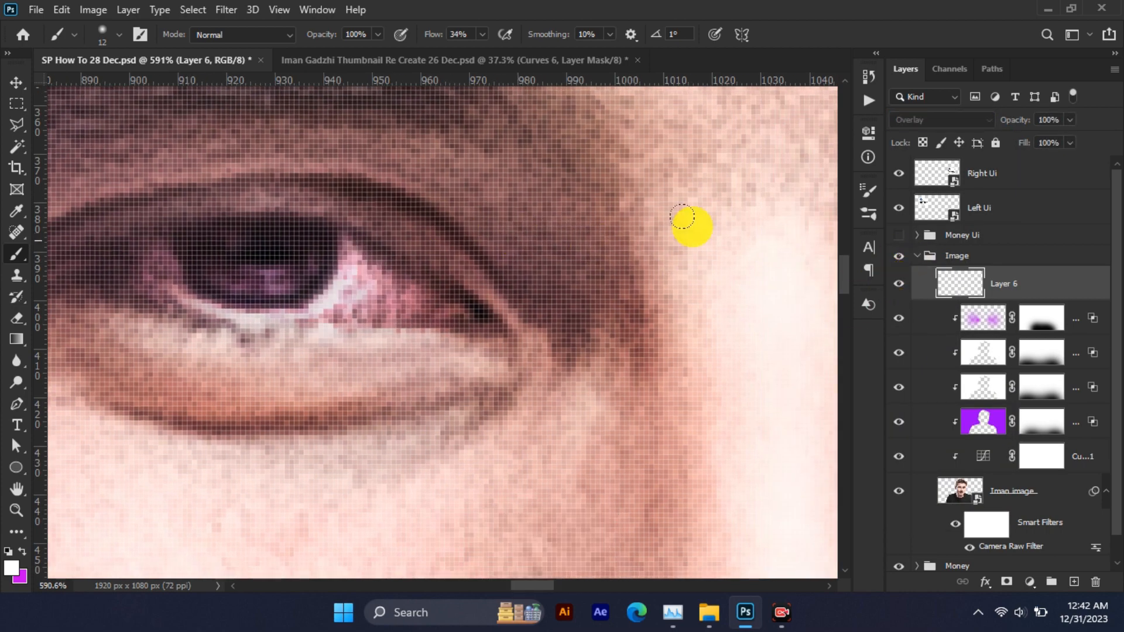
Paint the white of the other eye beside the iris with the soft white brush on the Overlay layer.
scroll(585, 199, "down", 3)
scroll(643, 205, "down", 2)
scroll(731, 231, "up", 2)
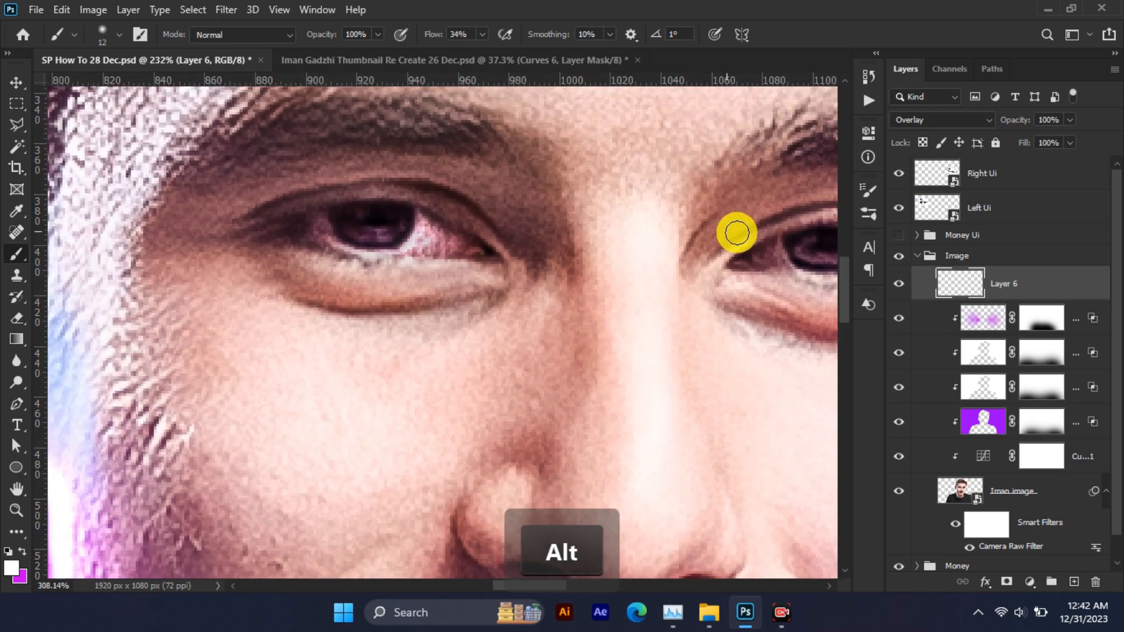
key("space")
left_click_drag(736, 234, 554, 190)
scroll(556, 193, "up", 5)
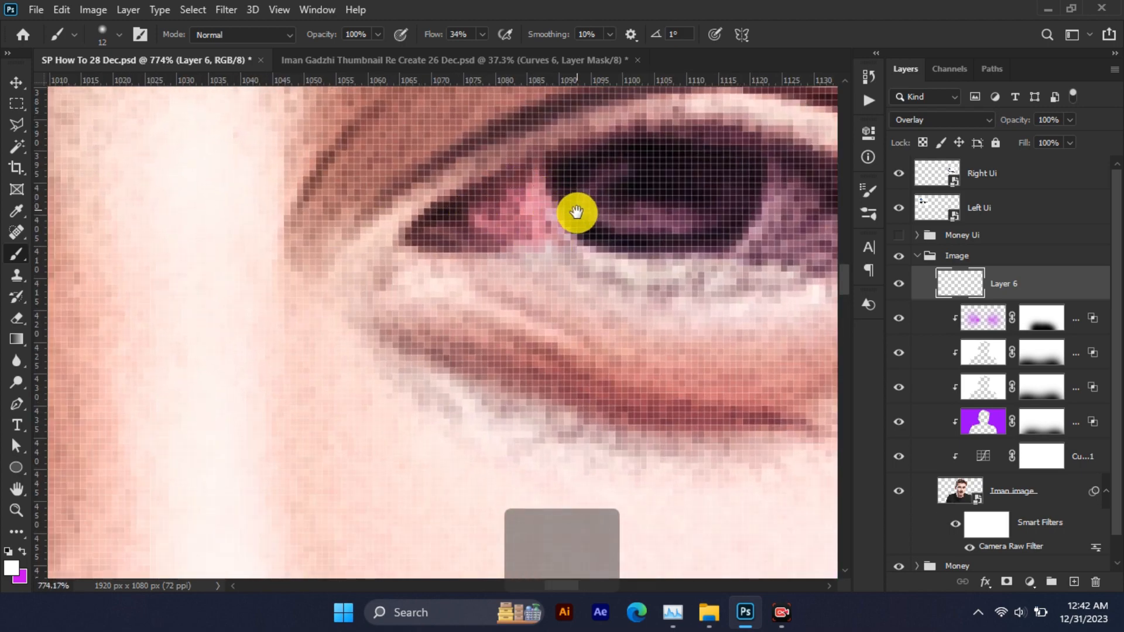
key("space")
left_click_drag(574, 213, 382, 195)
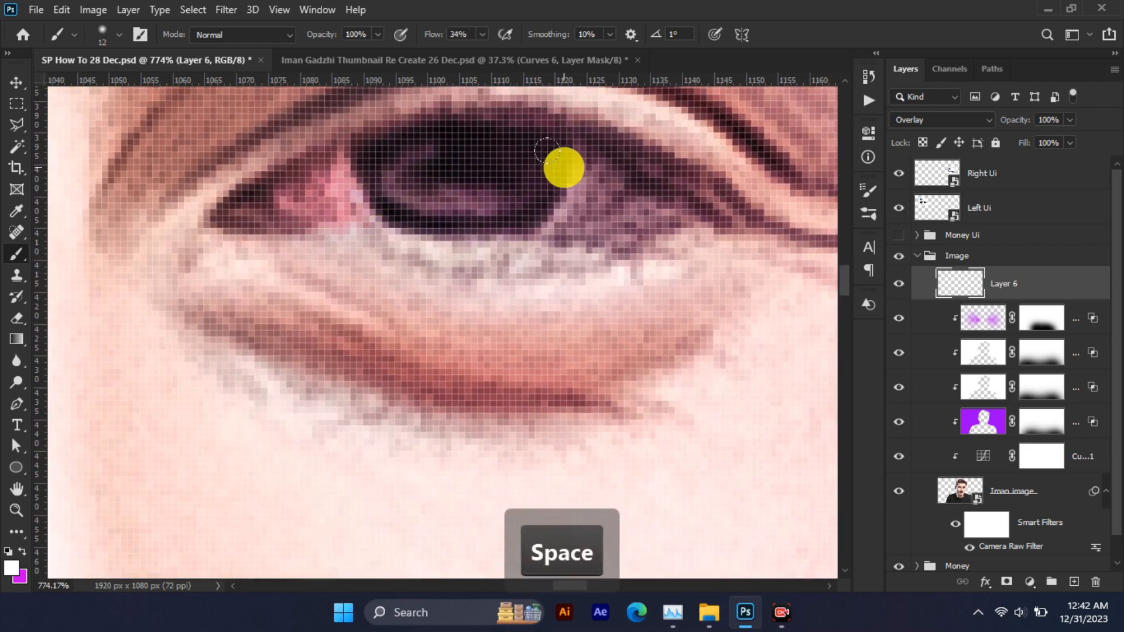
left_click_drag(562, 151, 626, 183)
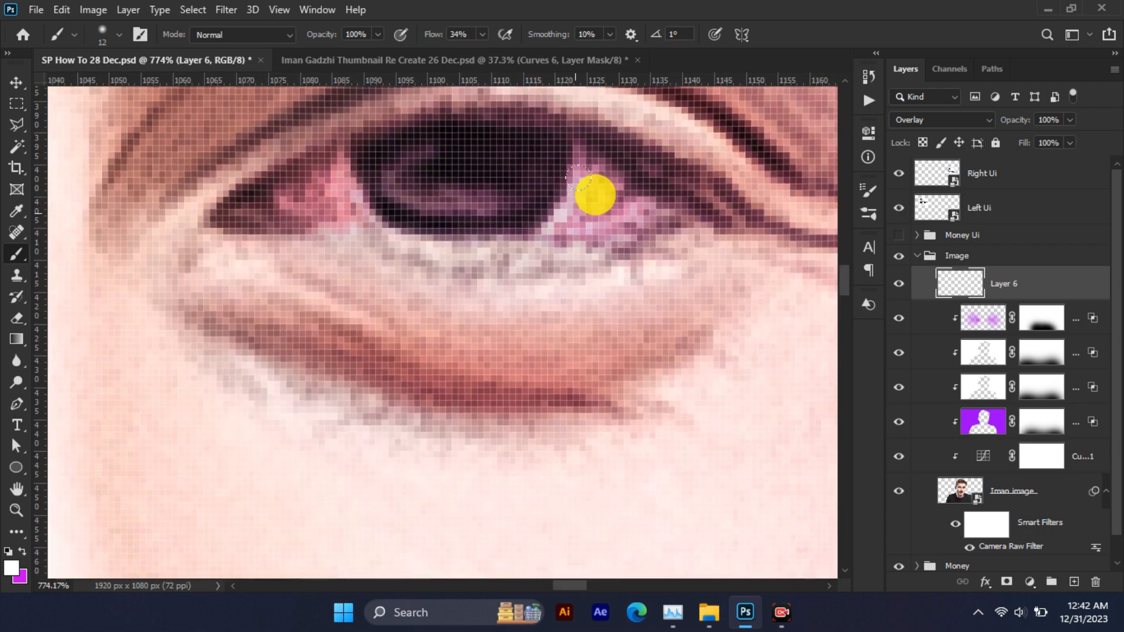
scroll(502, 193, "down", 6)
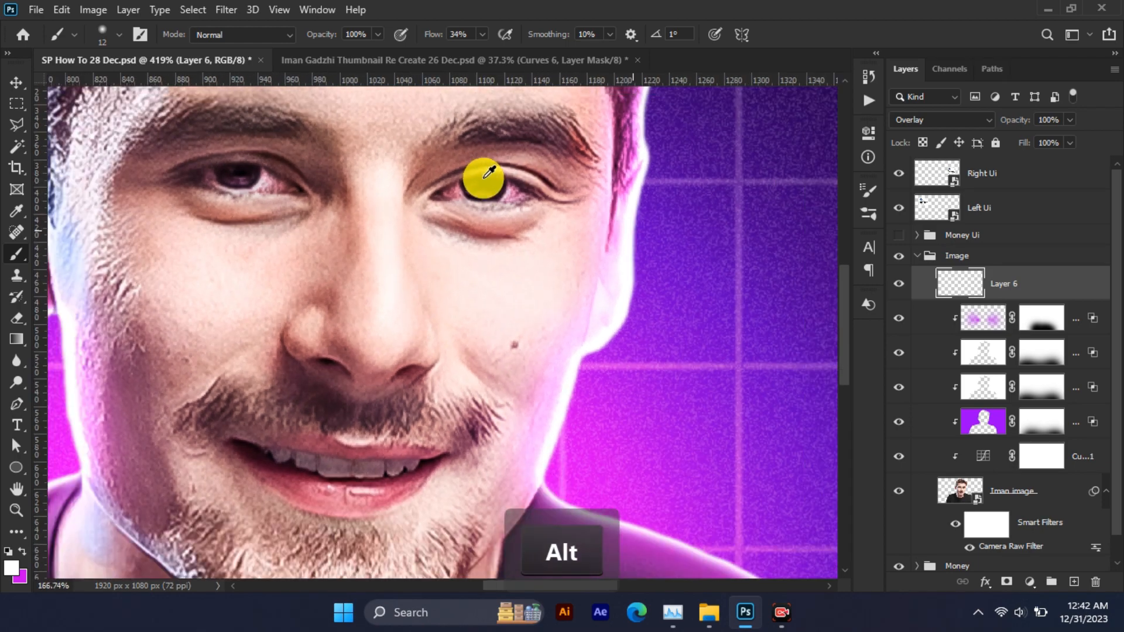
scroll(503, 194, "down", 1)
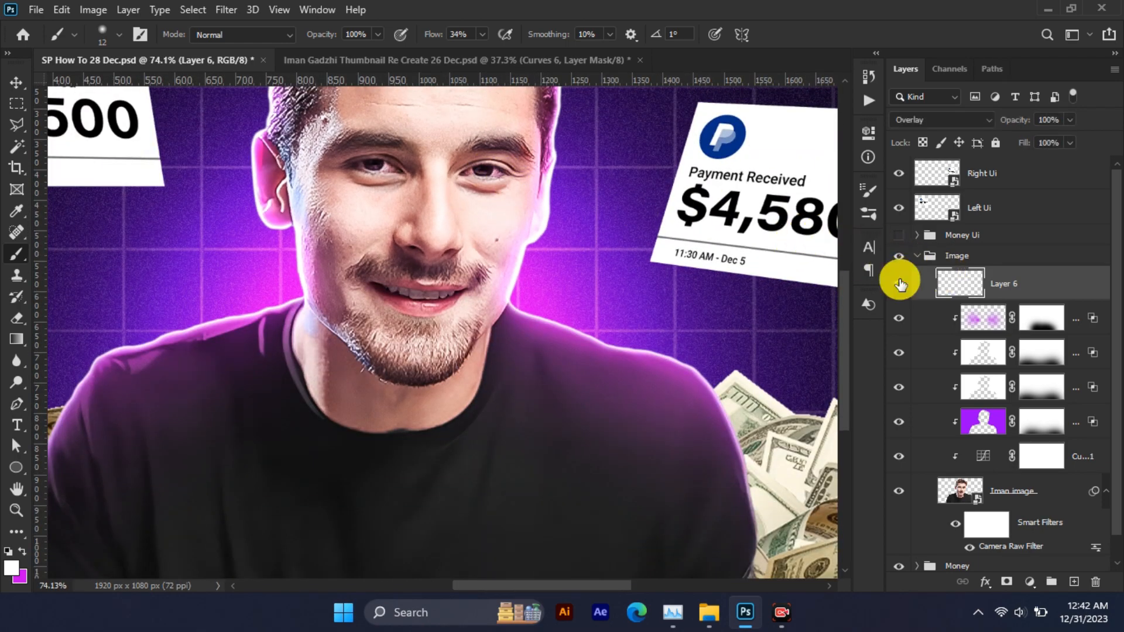
left_click_drag(700, 240, 705, 283)
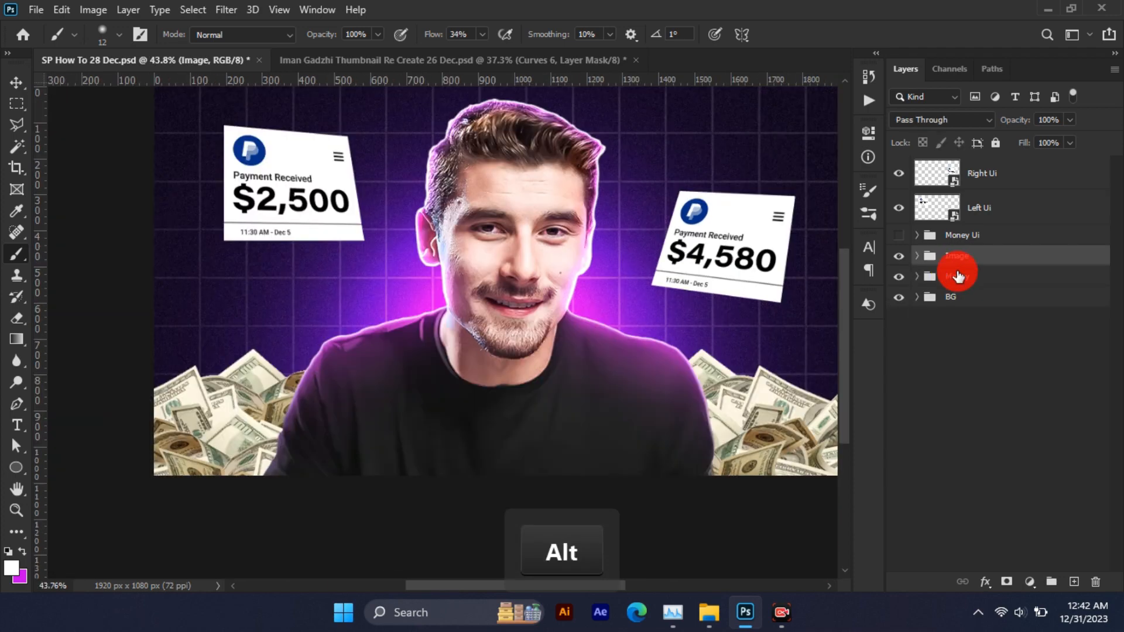
Clip a Curves adjustment to the Money group and shape a slight S-curve that darkens shadows and lifts highlights.
left_click(958, 276)
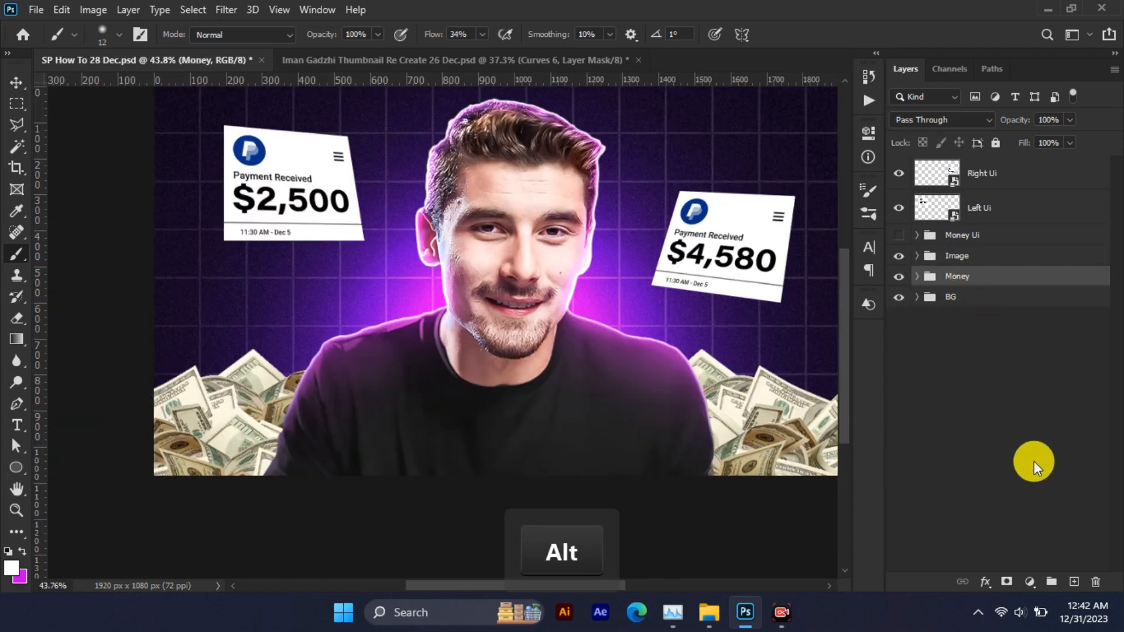
left_click(1029, 582)
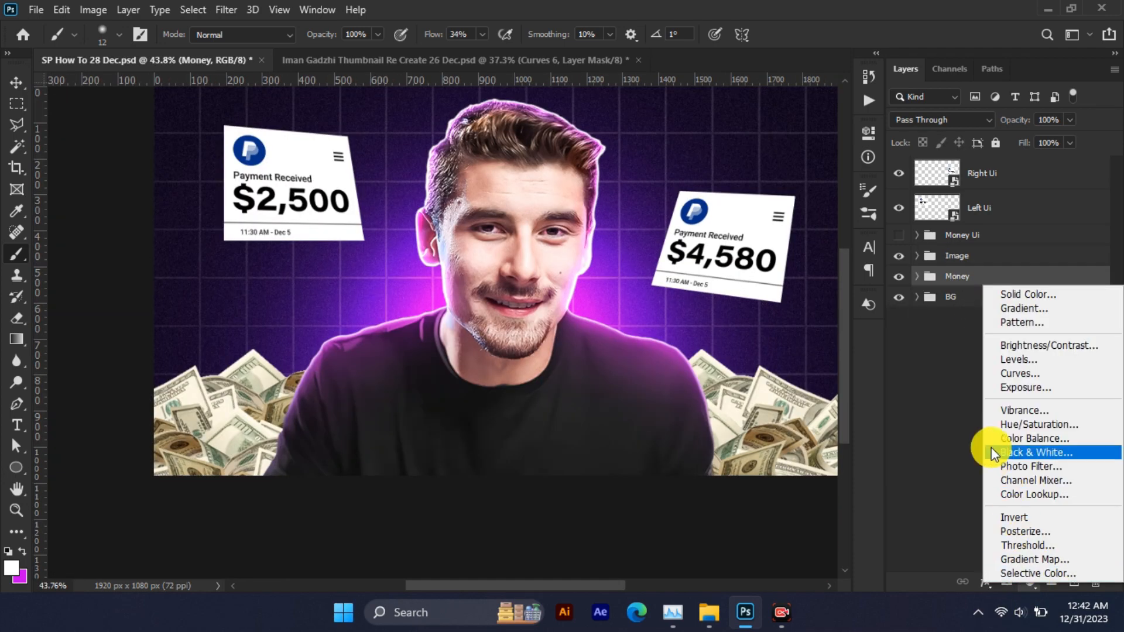
left_click(1016, 373)
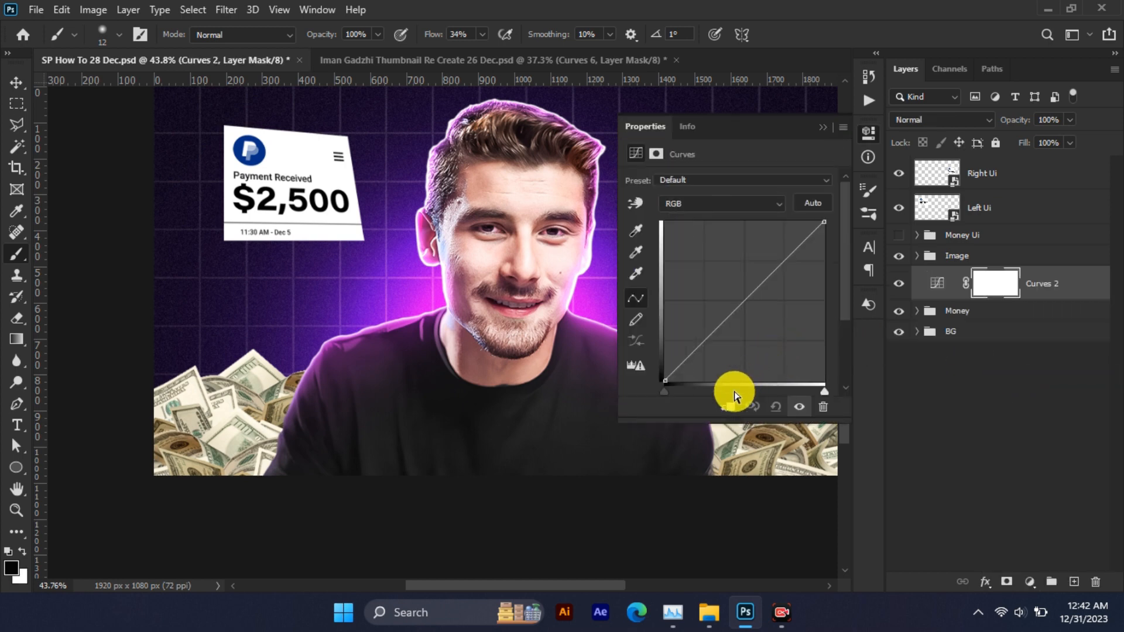
left_click(729, 408)
left_click_drag(695, 370, 691, 359)
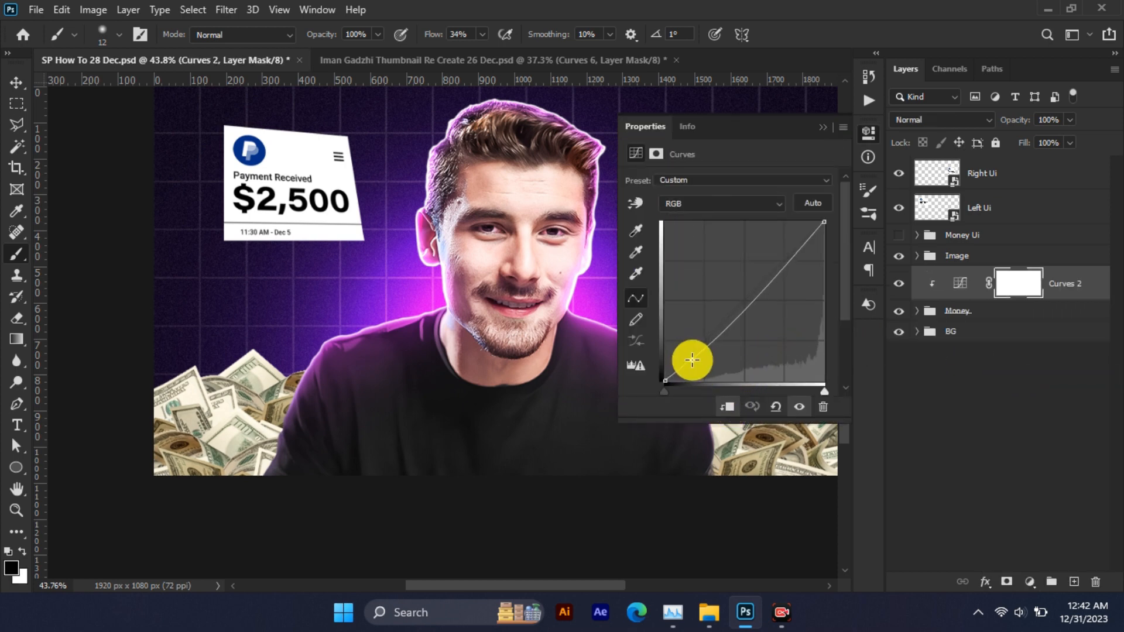
left_click(803, 235)
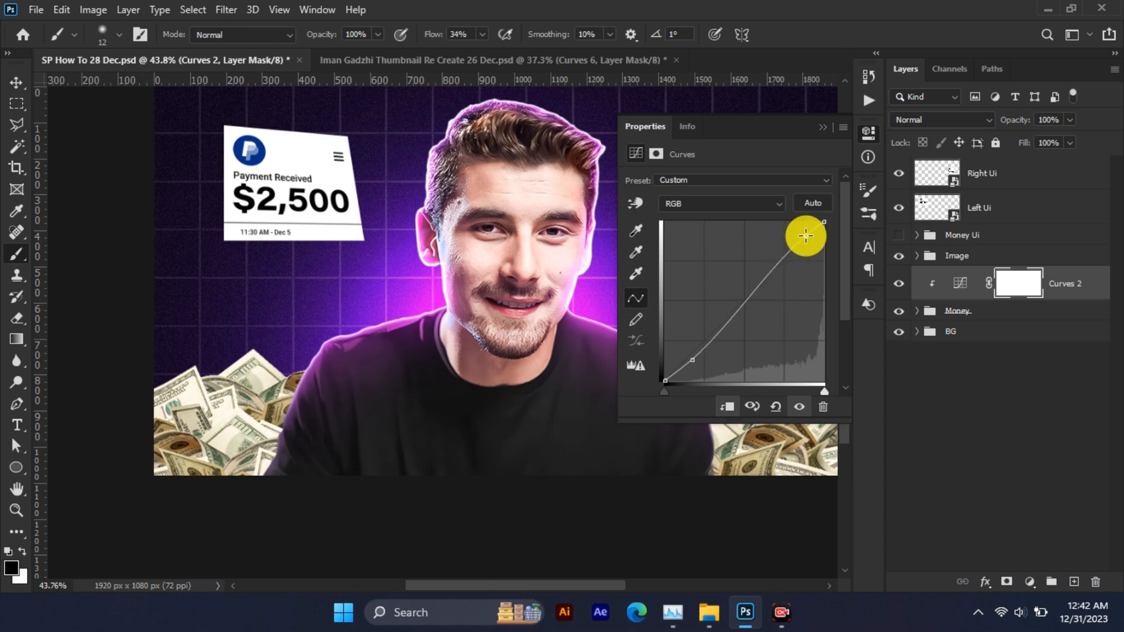
left_click(824, 130)
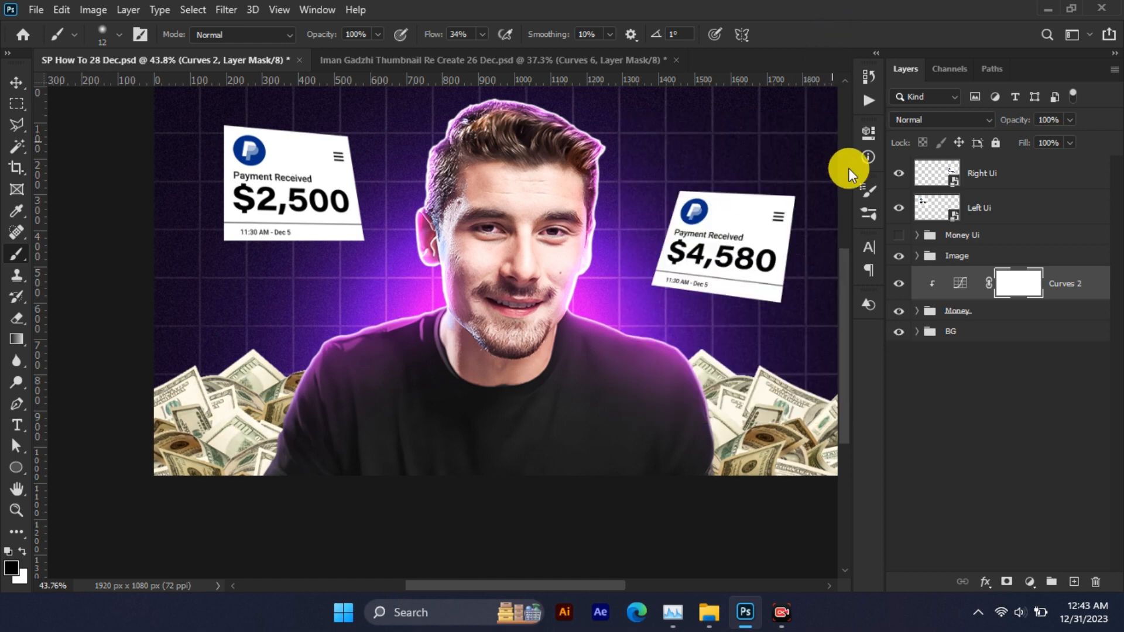
Add a Color Balance adjustment clipped to the Money group with midtones at magenta -9 and blue +10.
left_click(1028, 578)
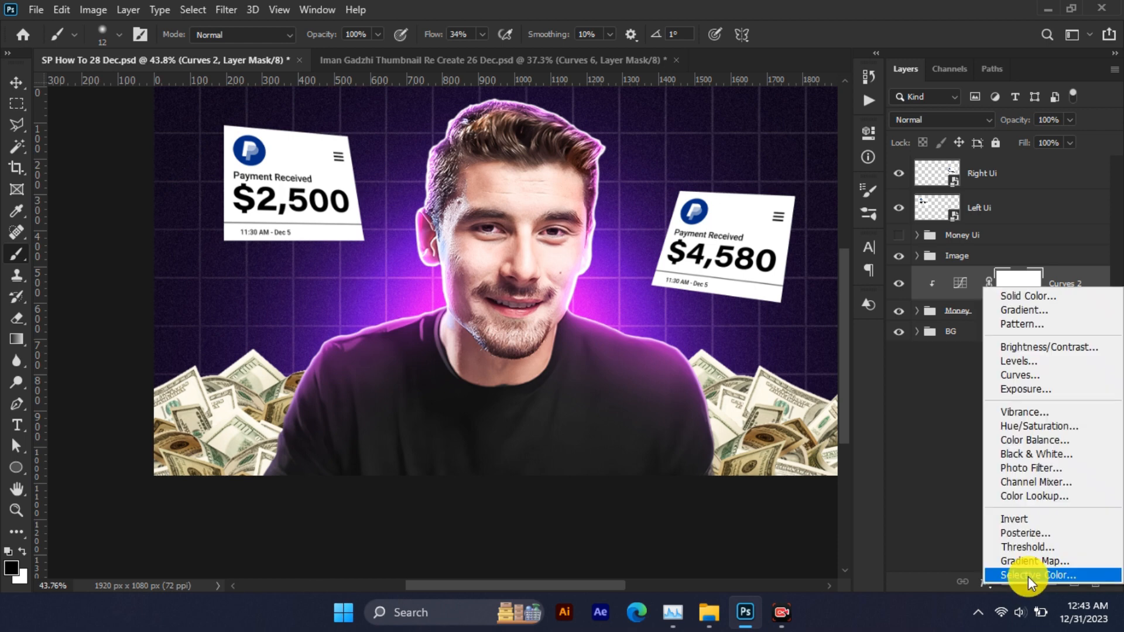
left_click(1052, 445)
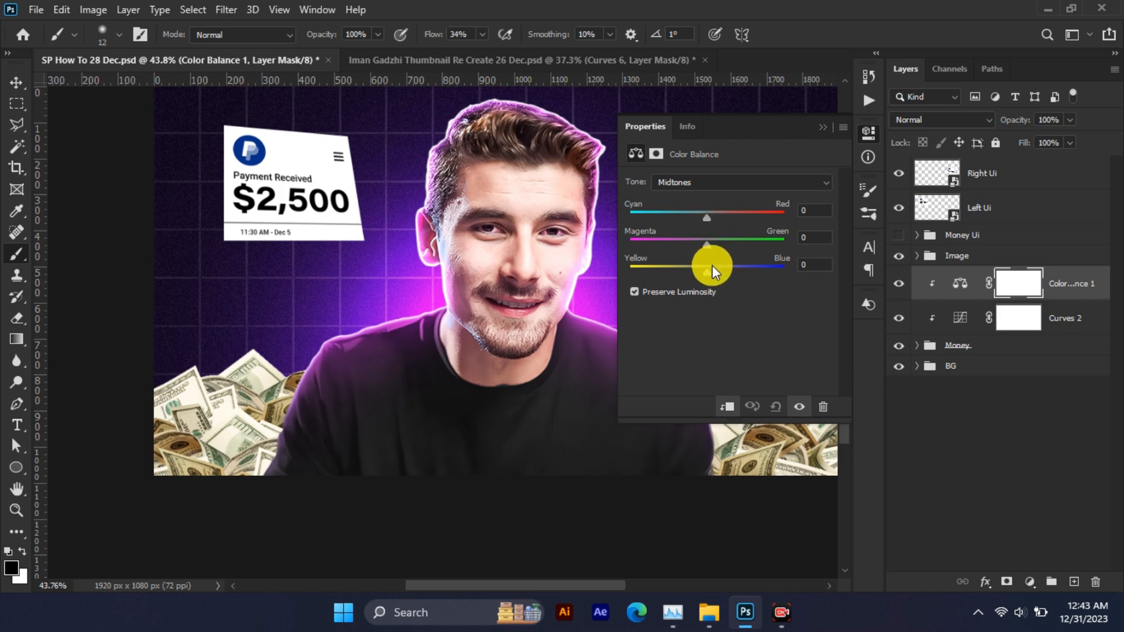
left_click_drag(712, 265, 700, 239)
left_click(709, 209)
Set the Color Balance shadows to magenta -10 and blue +8, and the highlights to magenta -11 and blue +14.
left_click(715, 193)
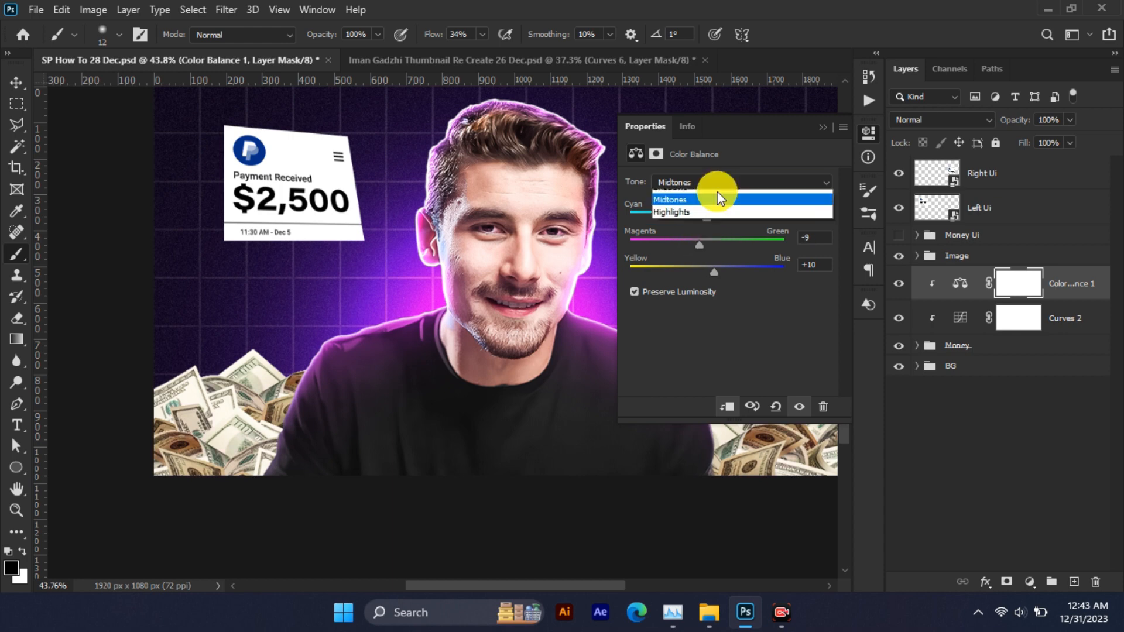
left_click(711, 198)
left_click_drag(700, 240, 713, 263)
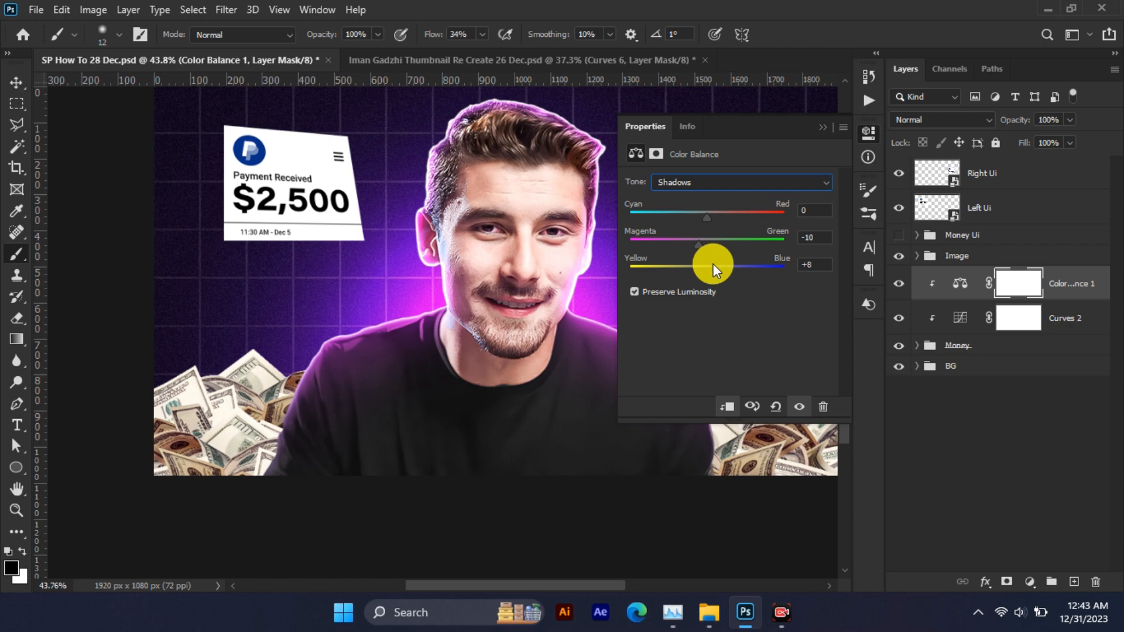
left_click(722, 188)
left_click(707, 222)
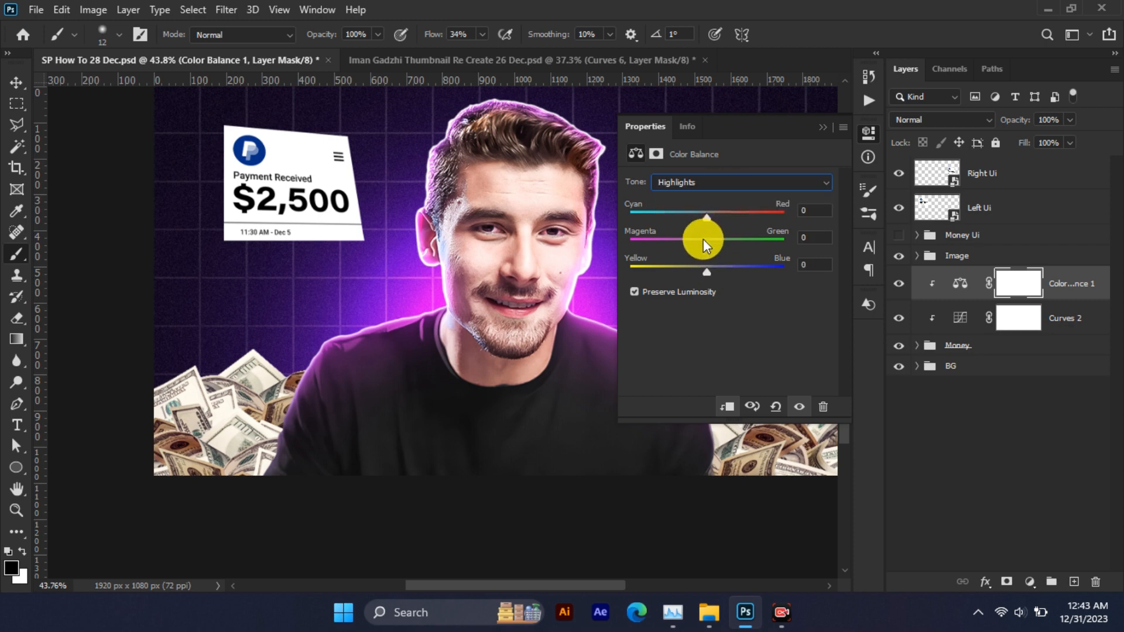
left_click_drag(704, 239, 717, 273)
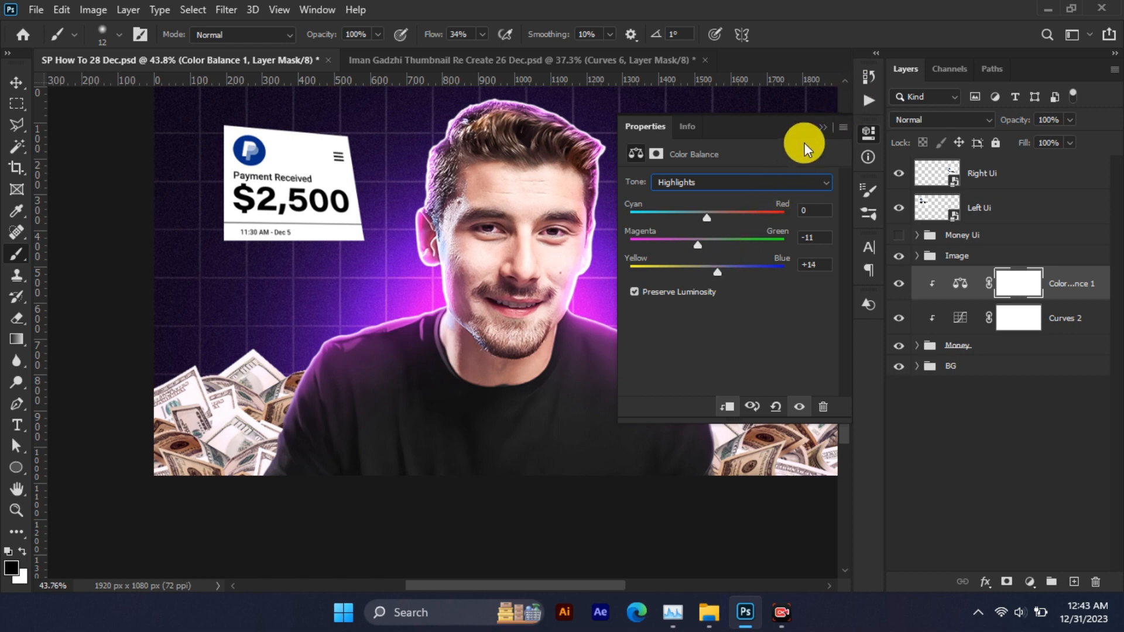
left_click(823, 128)
Compare the money piles with the Color Balance adjustment hidden and shown.
scroll(735, 196, "down", 2)
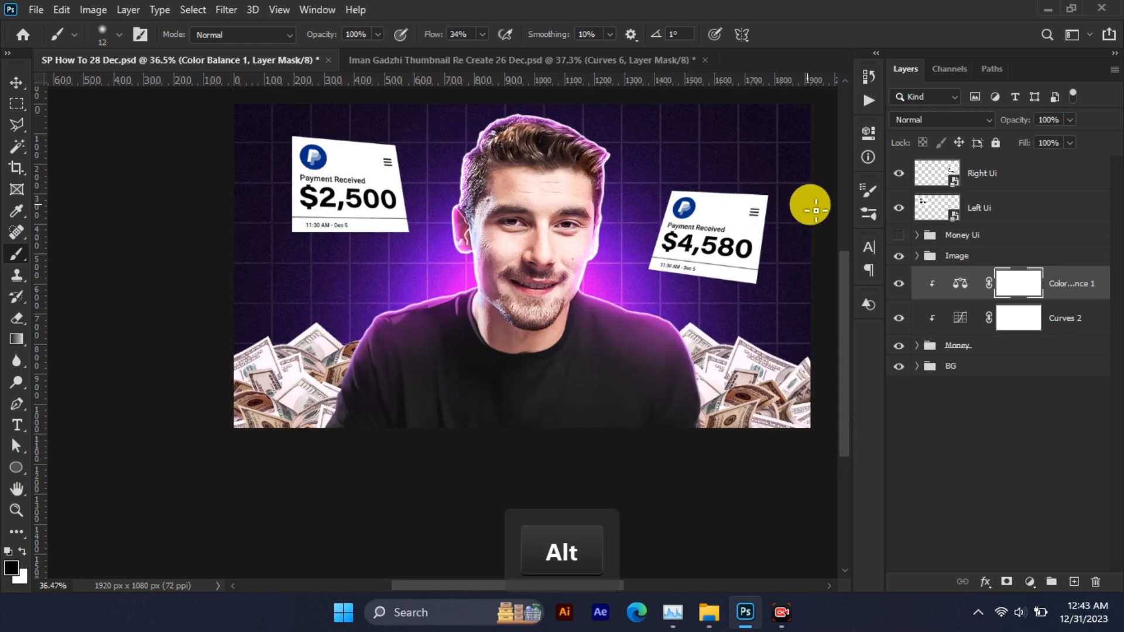
left_click(898, 283)
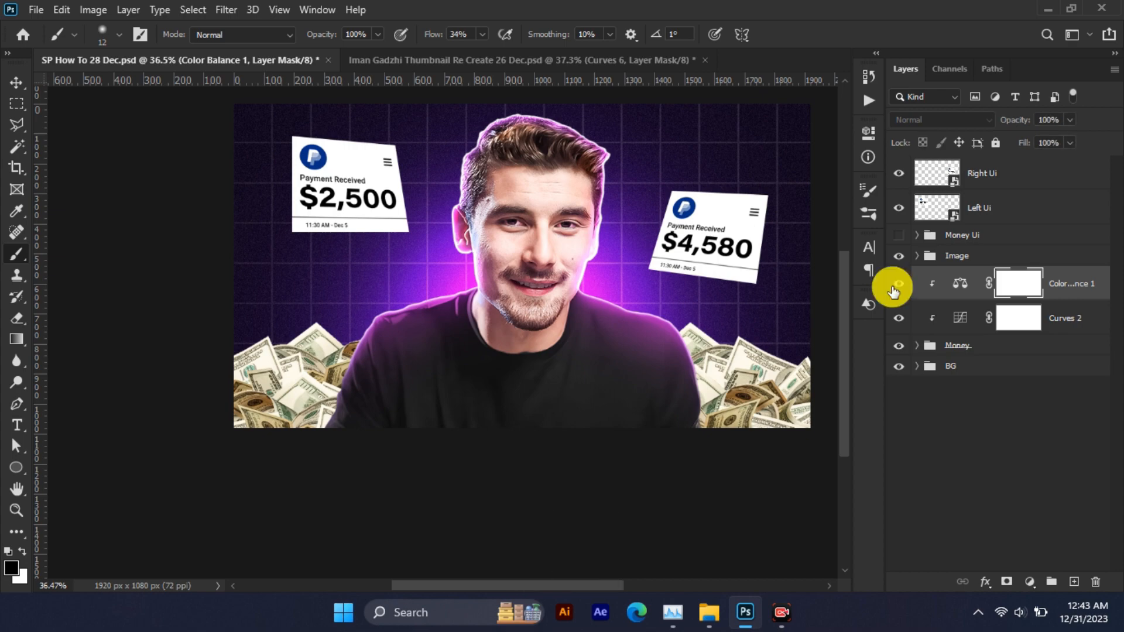
scroll(808, 376, "up", 3)
left_click(899, 283)
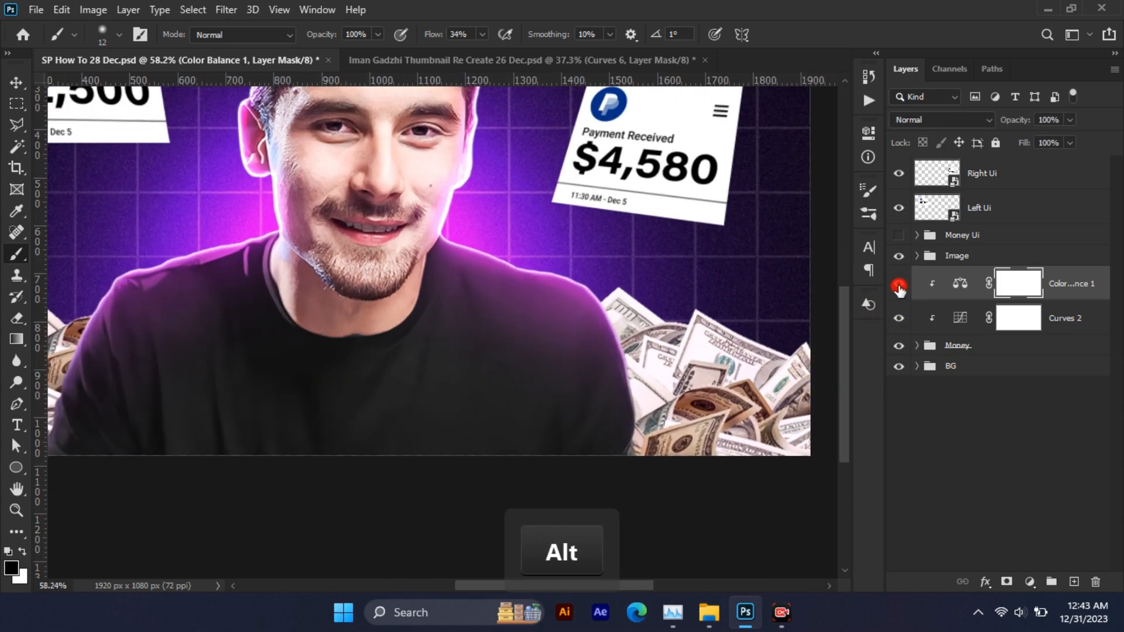
left_click(899, 286)
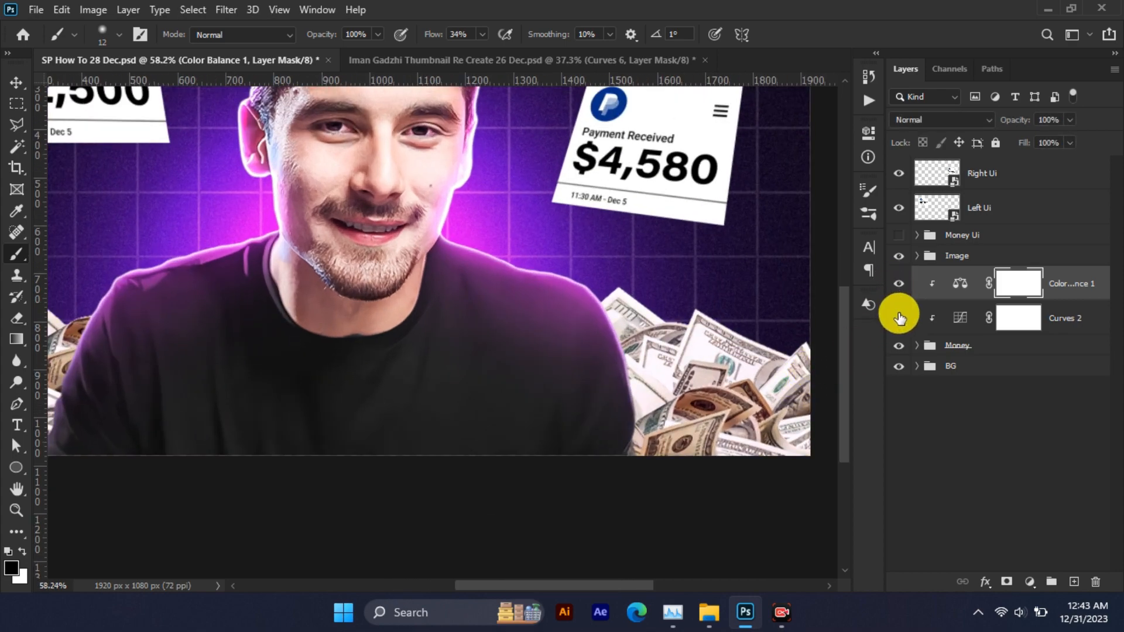
scroll(562, 261, "down", 3)
scroll(602, 245, "down", 1)
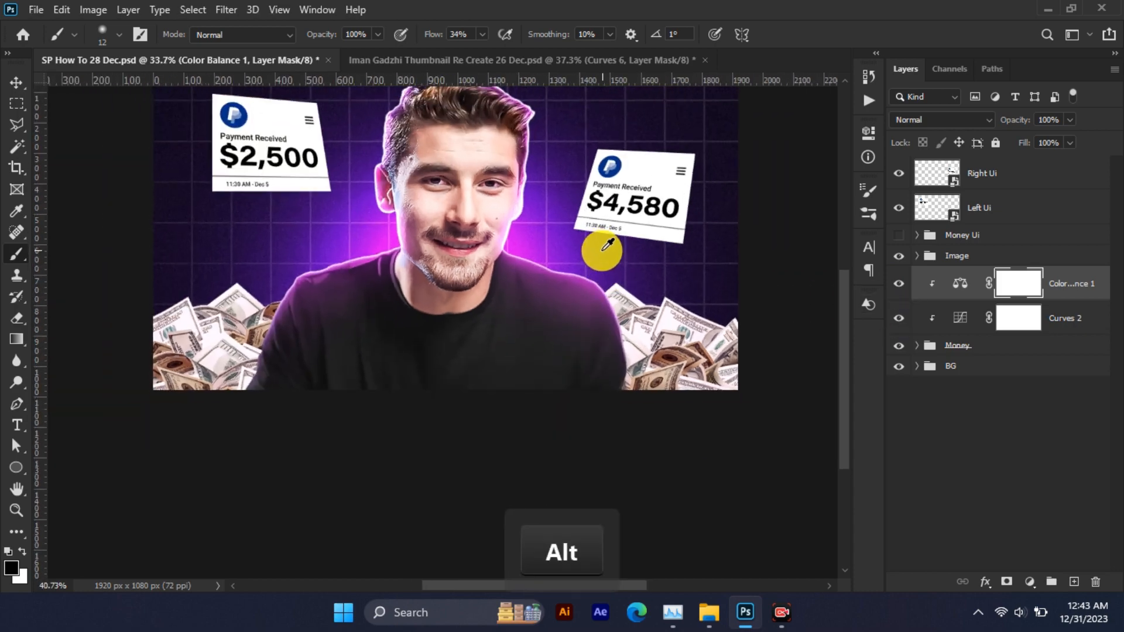
scroll(597, 216, "up", 1)
key("space")
left_click_drag(597, 216, 601, 262)
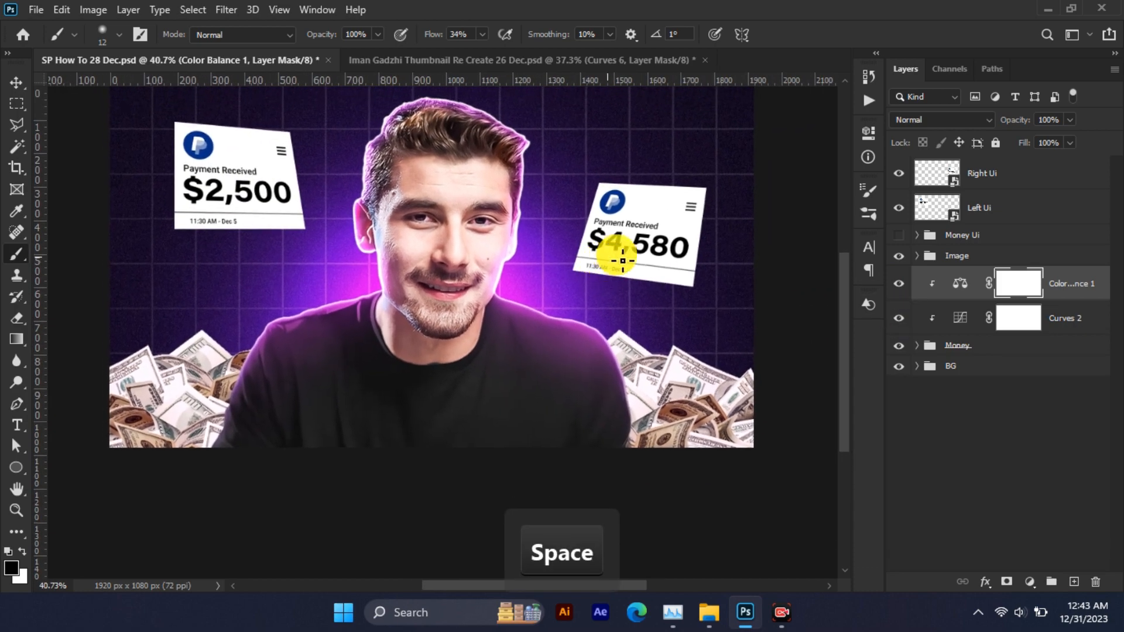
Add an Exposure adjustment above all layers with exposure -3.33 and fill its mask with black.
left_click(992, 212)
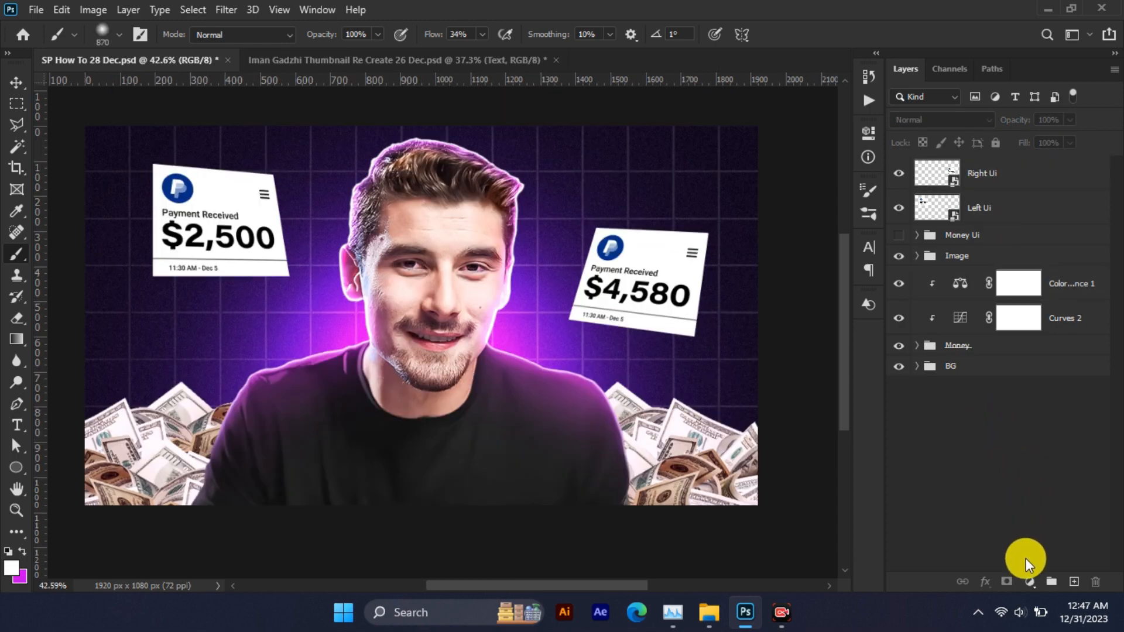
left_click(1029, 579)
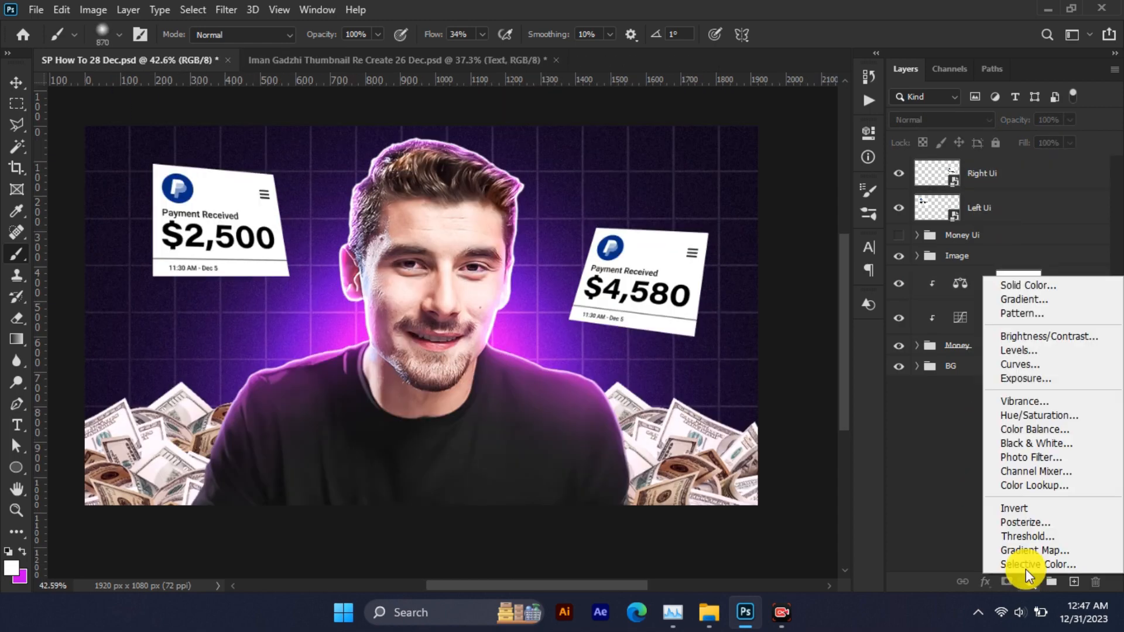
left_click(1028, 380)
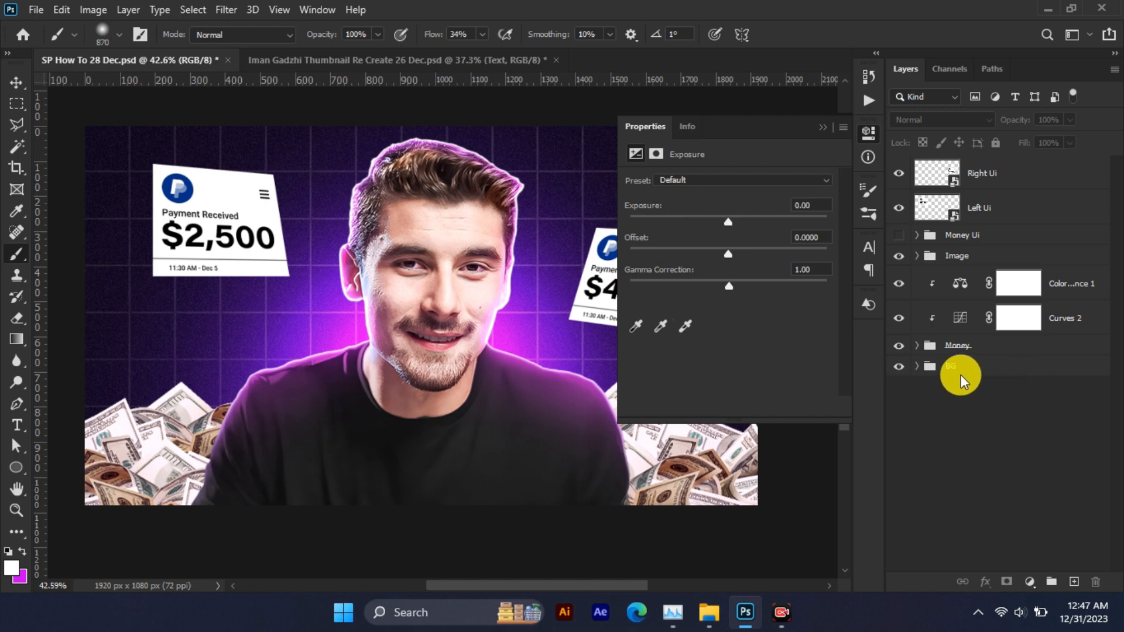
left_click(679, 220)
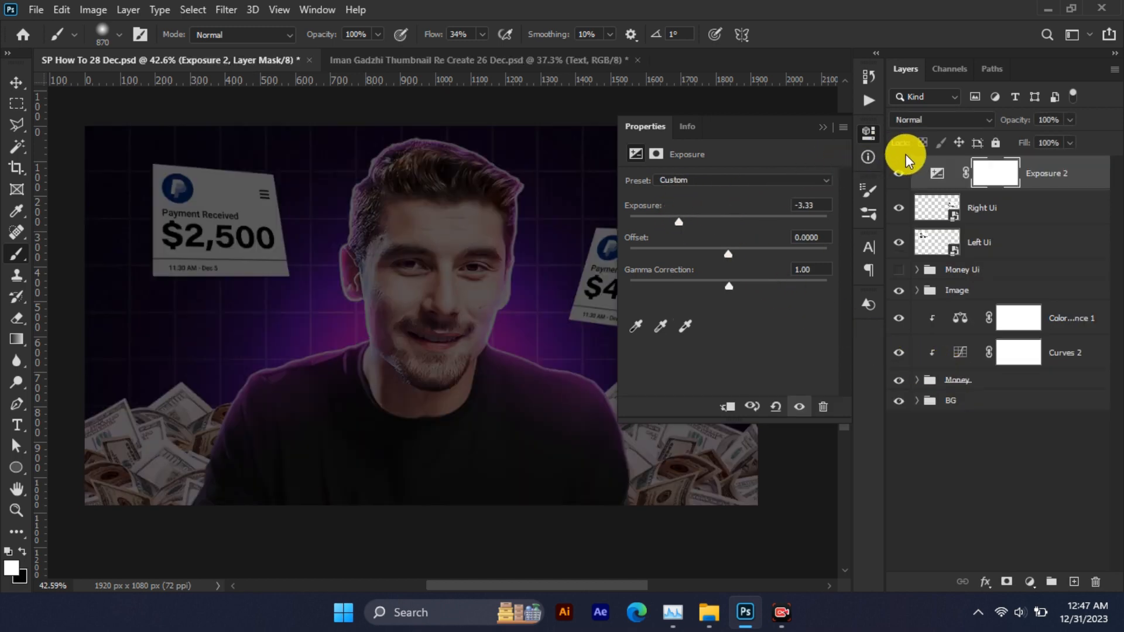
key("alt+BackSpace")
key("ctrl+BackSpace")
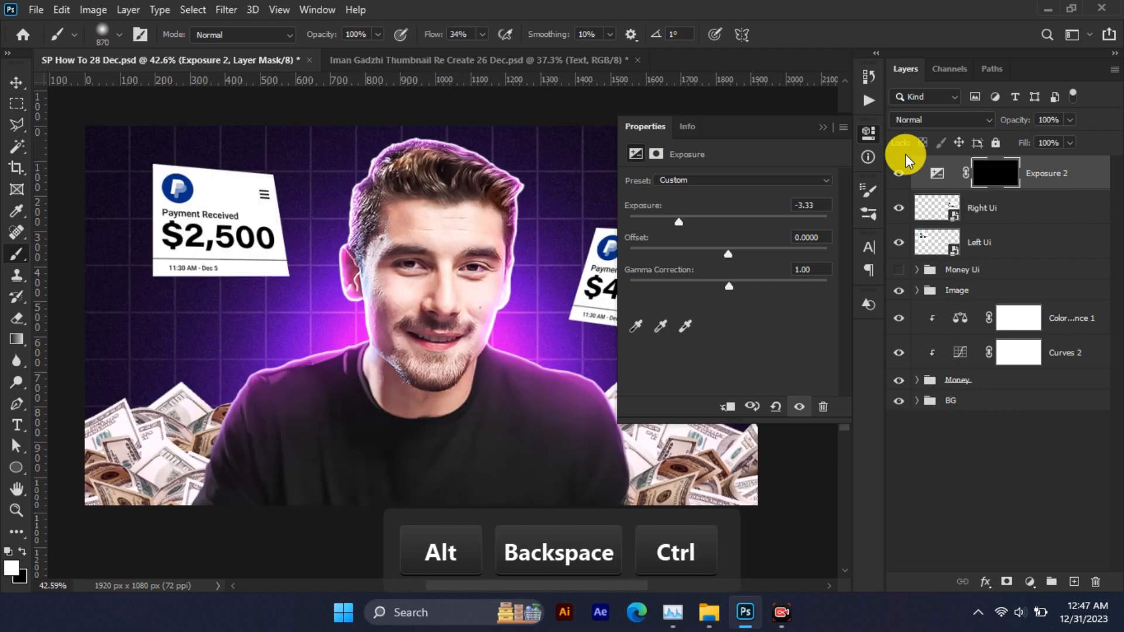
Paint white on the Exposure mask along the image's lower edge with a soft brush of about 715 px, and set the blend mode to Hard Light.
key("space")
left_click_drag(209, 364, 198, 334)
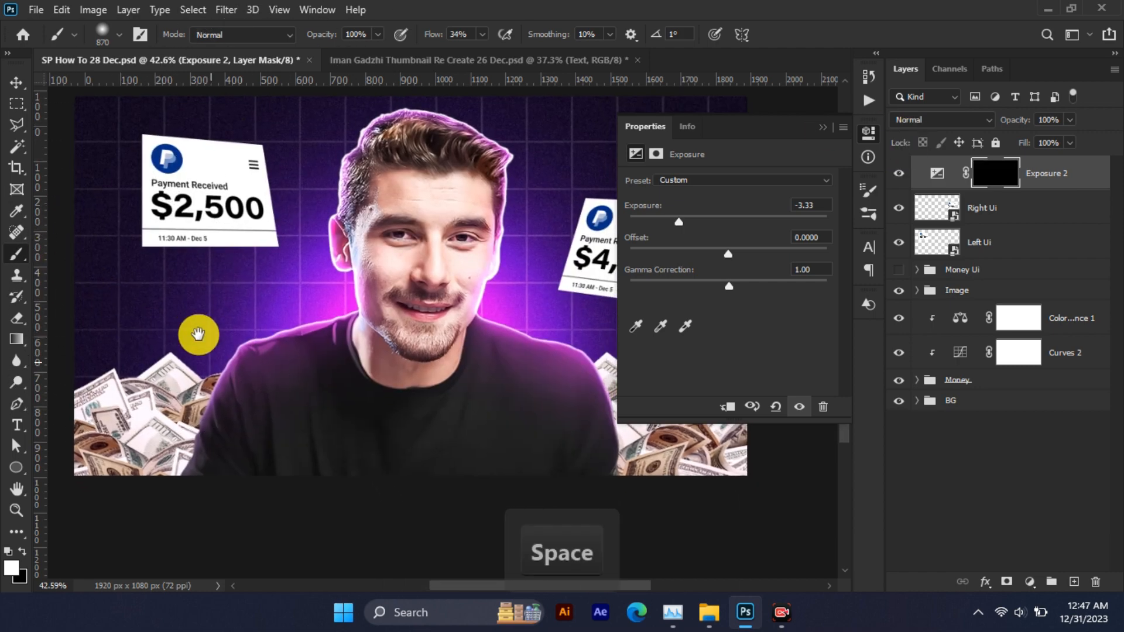
mouse_move(107, 515)
left_mouse_down()
mouse_move(141, 517)
mouse_move(69, 520)
mouse_move(216, 494)
left_mouse_up()
right_click(233, 467, "alt")
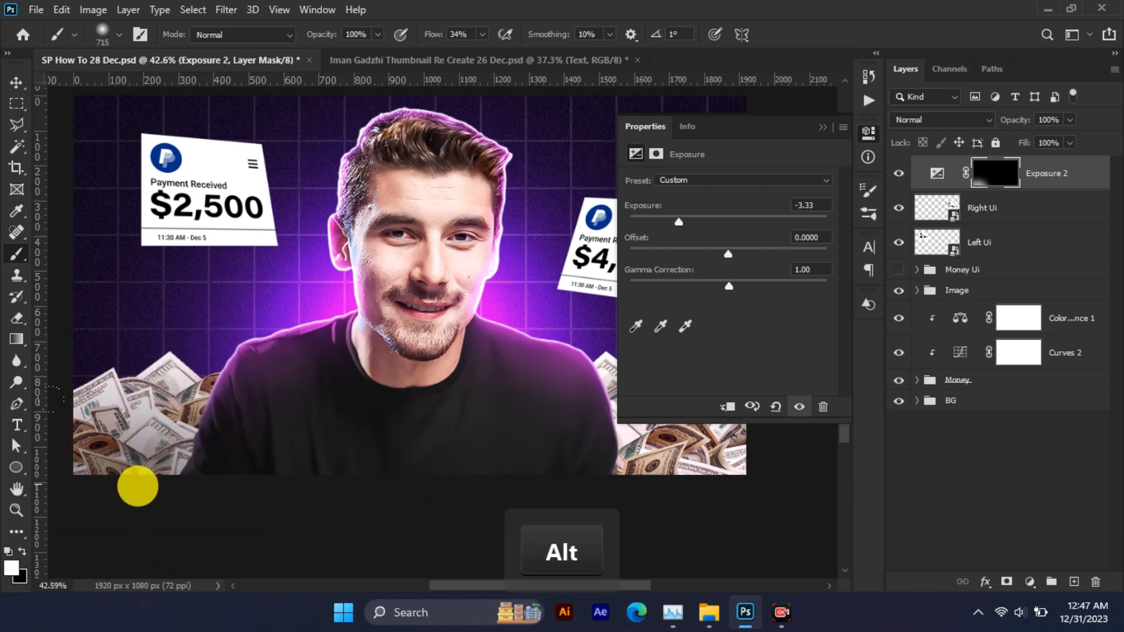
mouse_move(121, 491)
left_mouse_down()
mouse_move(502, 527)
mouse_move(657, 524)
mouse_move(798, 504)
mouse_move(119, 513)
left_mouse_up()
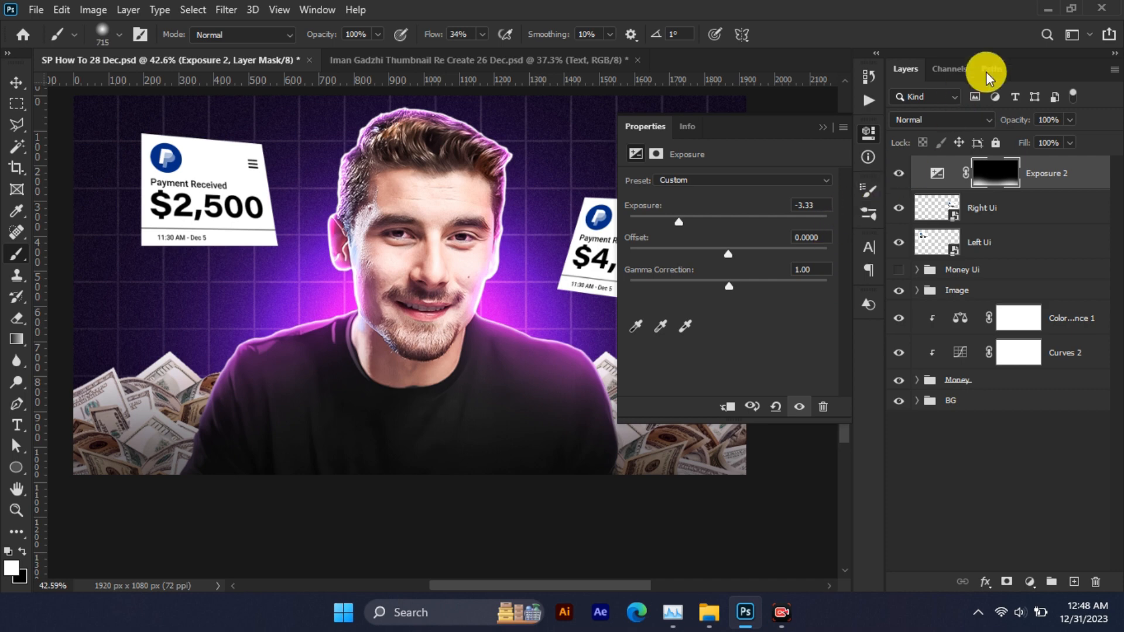
left_click(943, 124)
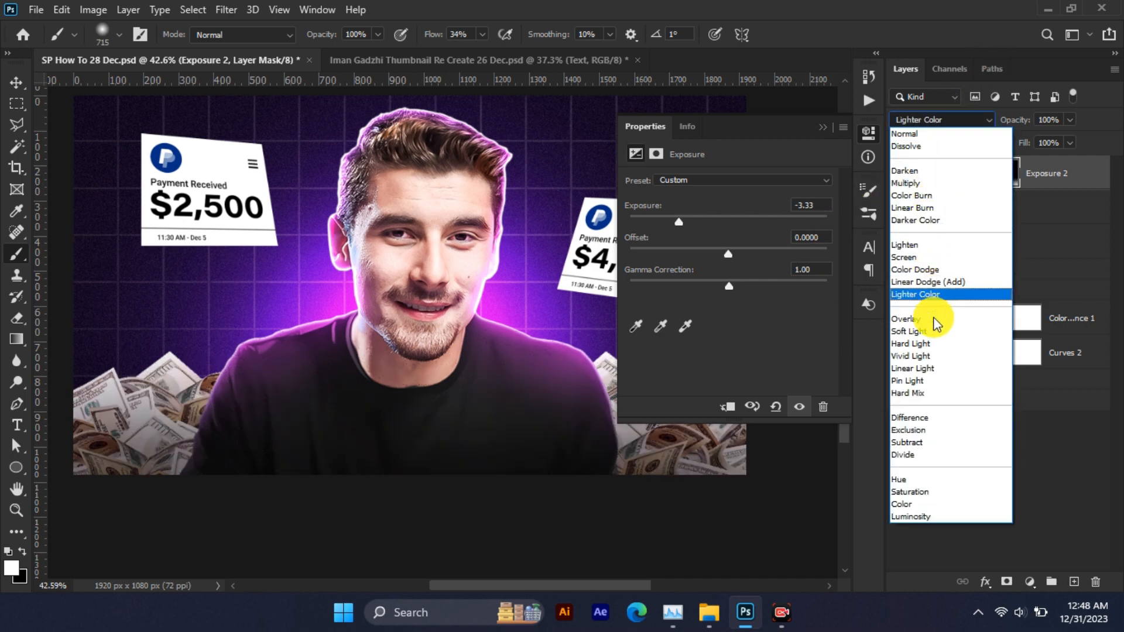
left_click(934, 343)
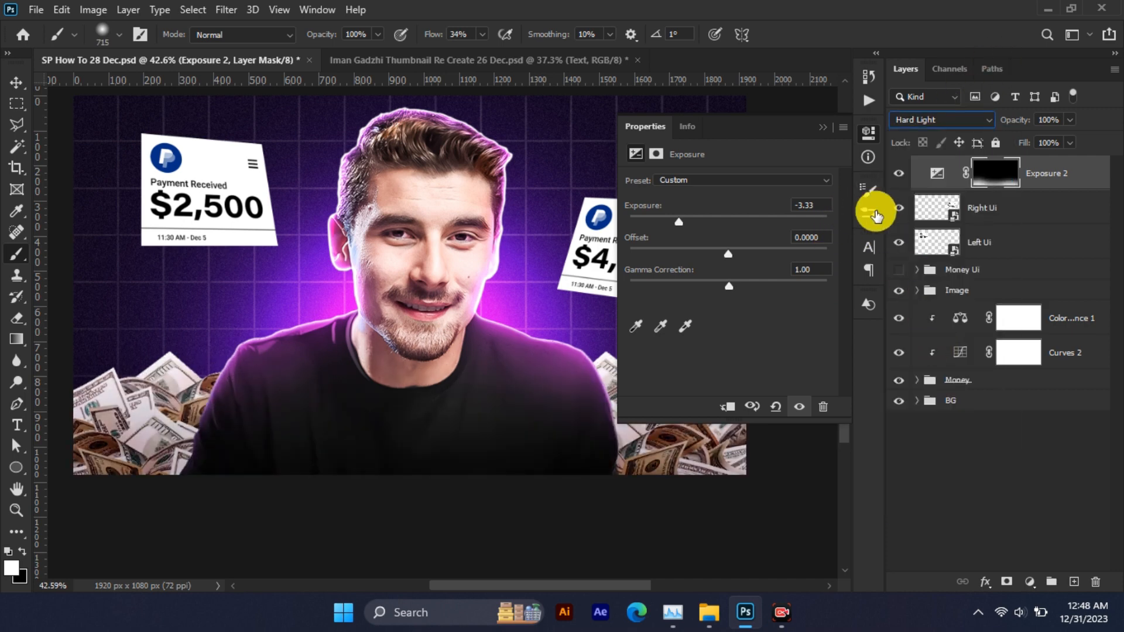
Show the Text group and set the exposure of the adjustment darkening the lower edge to -6.00.
left_click(824, 130)
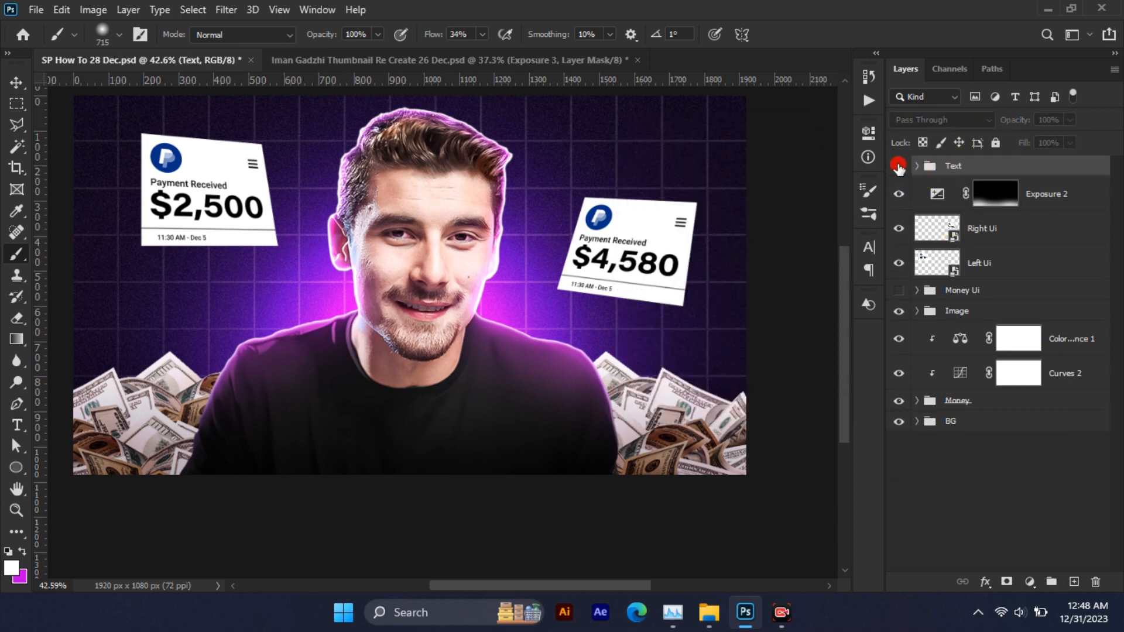
left_click(898, 166)
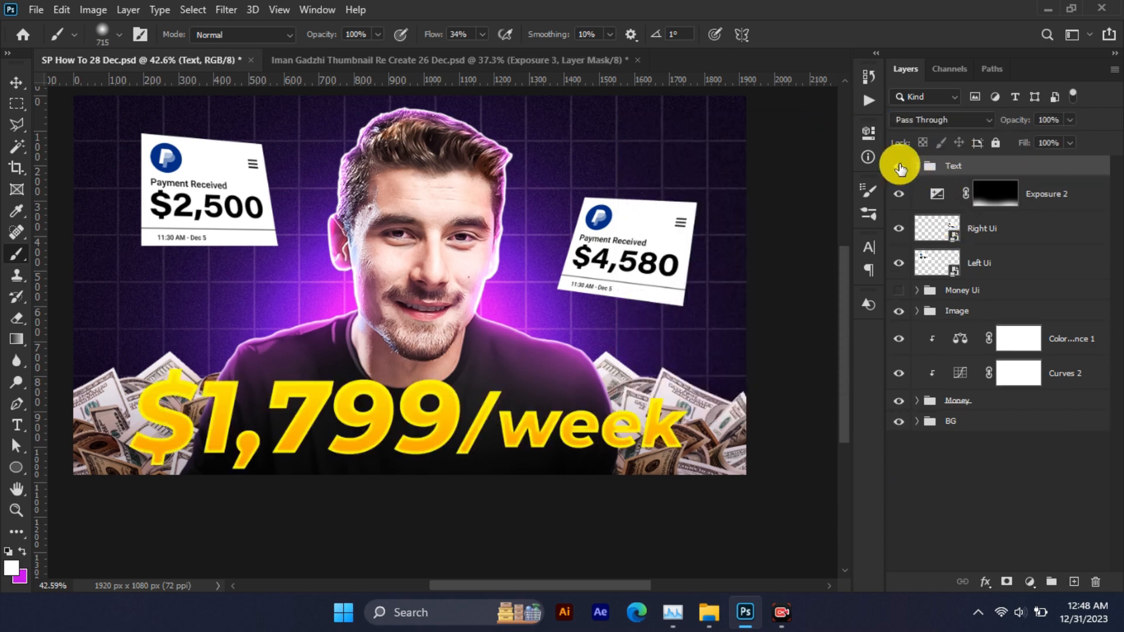
double_click(936, 194)
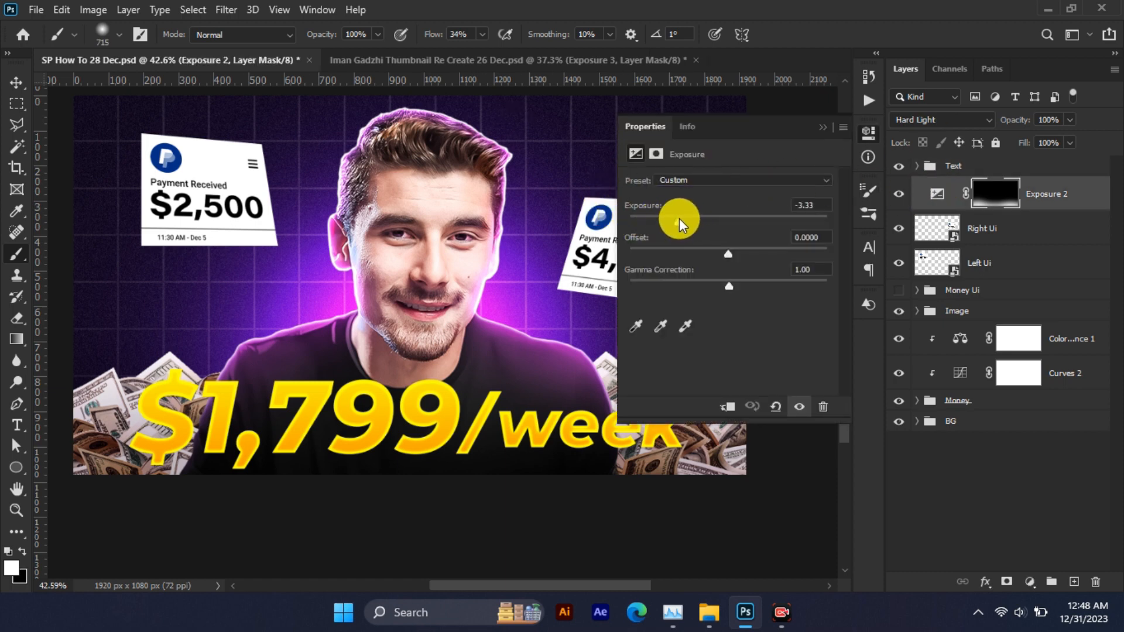
left_click_drag(678, 219, 663, 223)
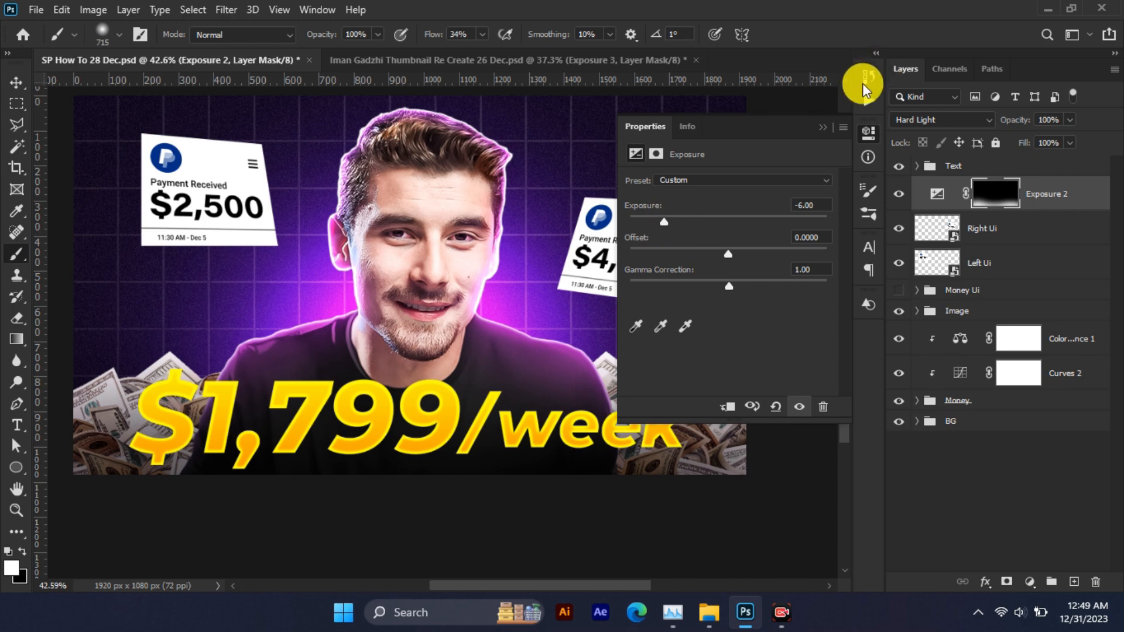
left_click(823, 125)
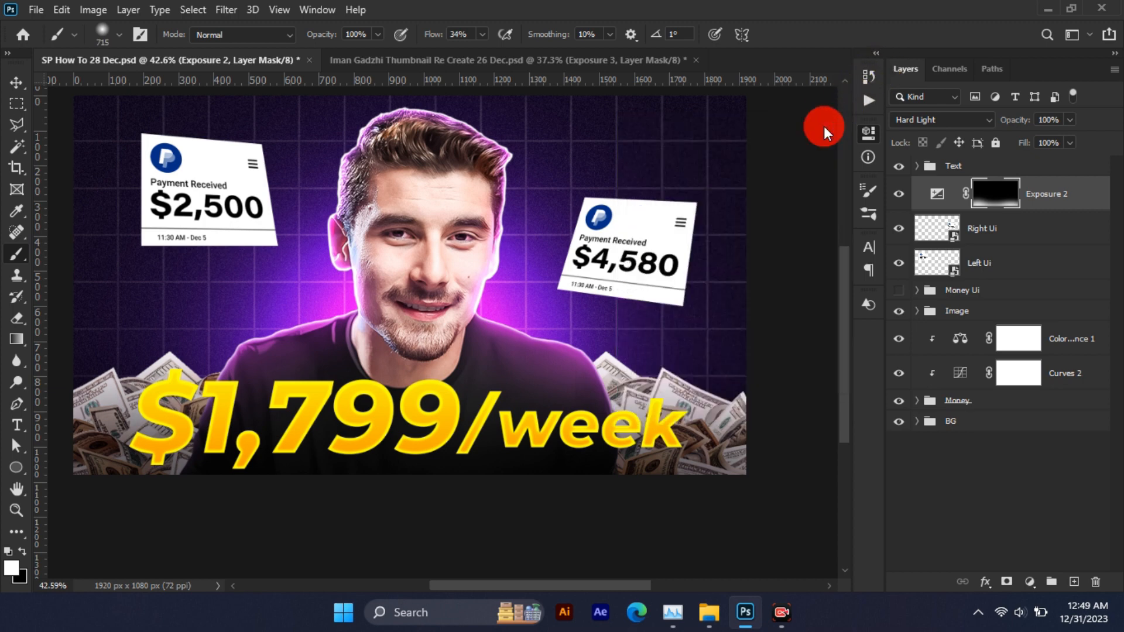
Examine the Inner Glow and Gradient Overlay settings in the layer style of the $1,799 text.
left_click(917, 166)
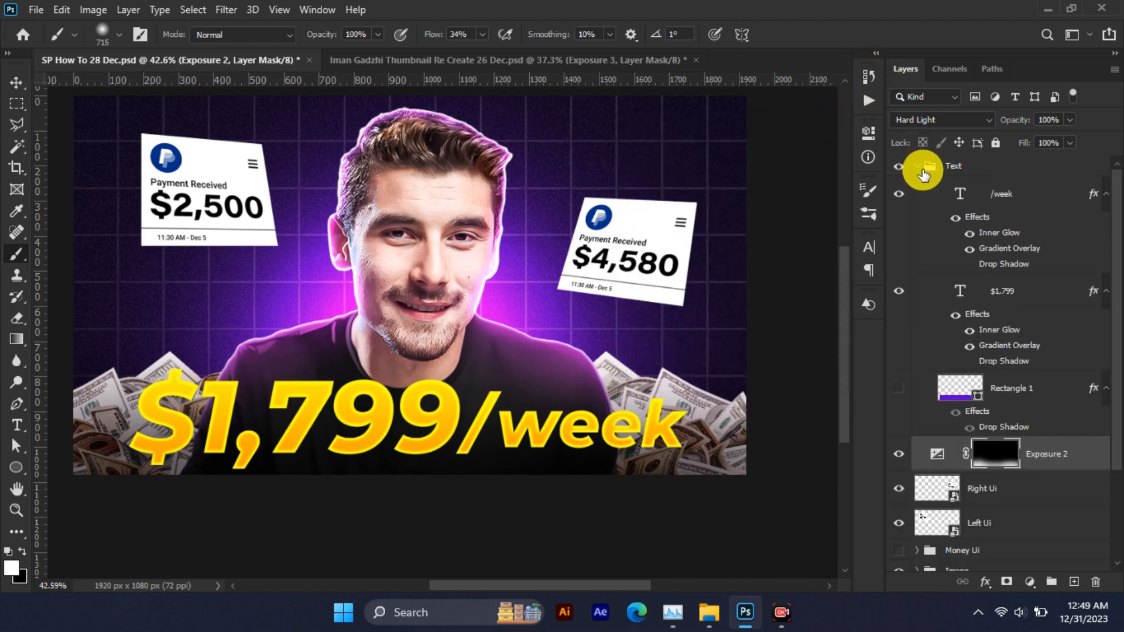
left_click(991, 297)
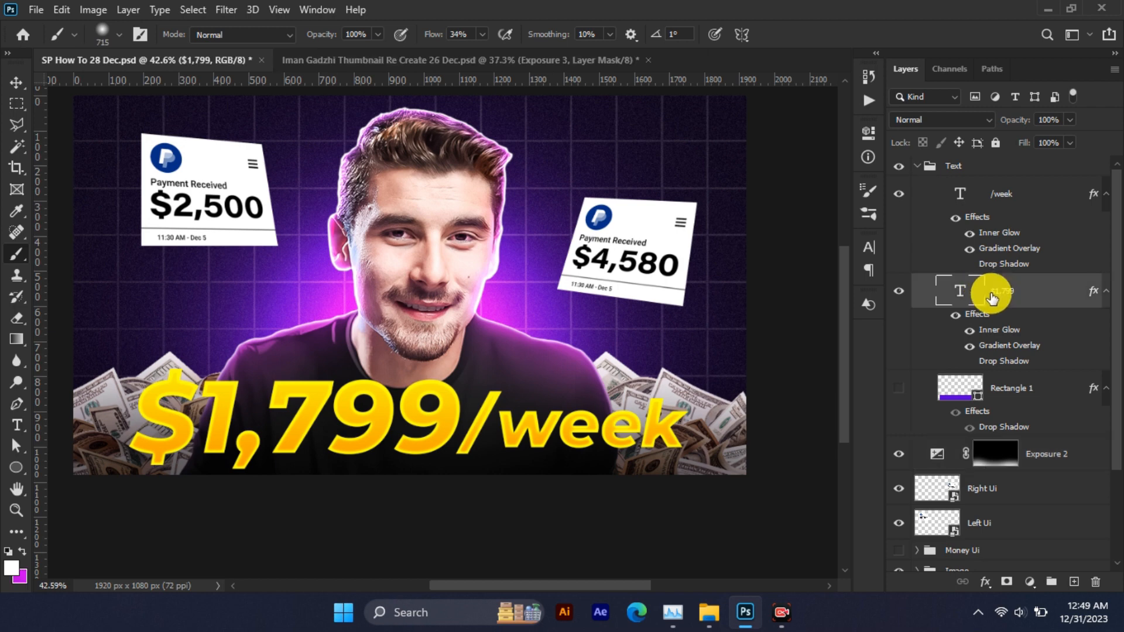
left_click(904, 201)
left_click(905, 201)
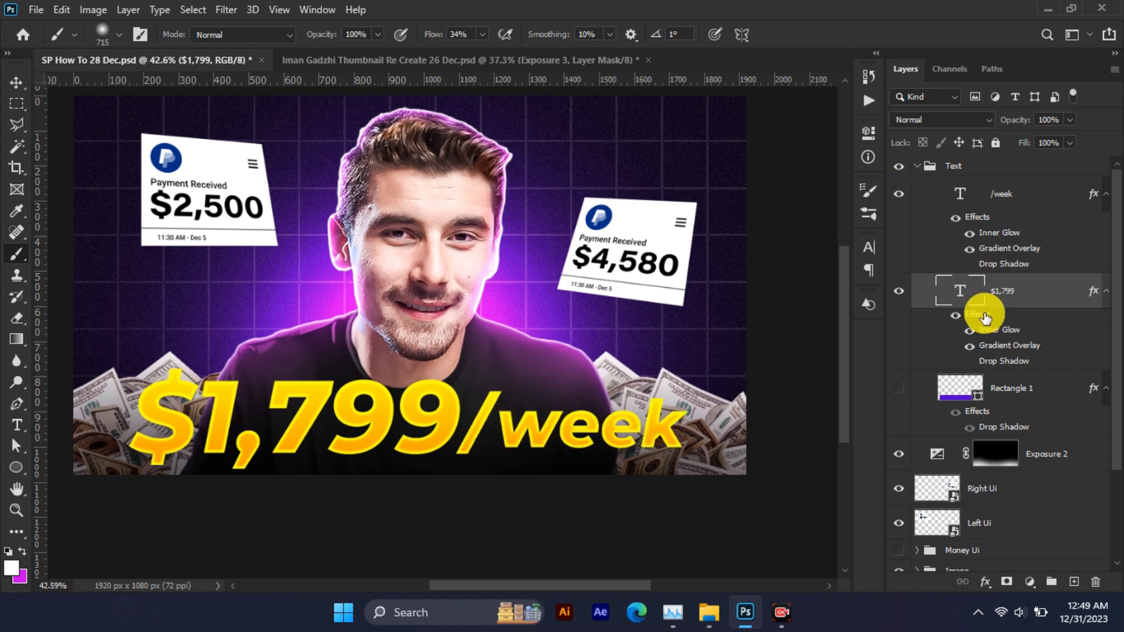
double_click(986, 316)
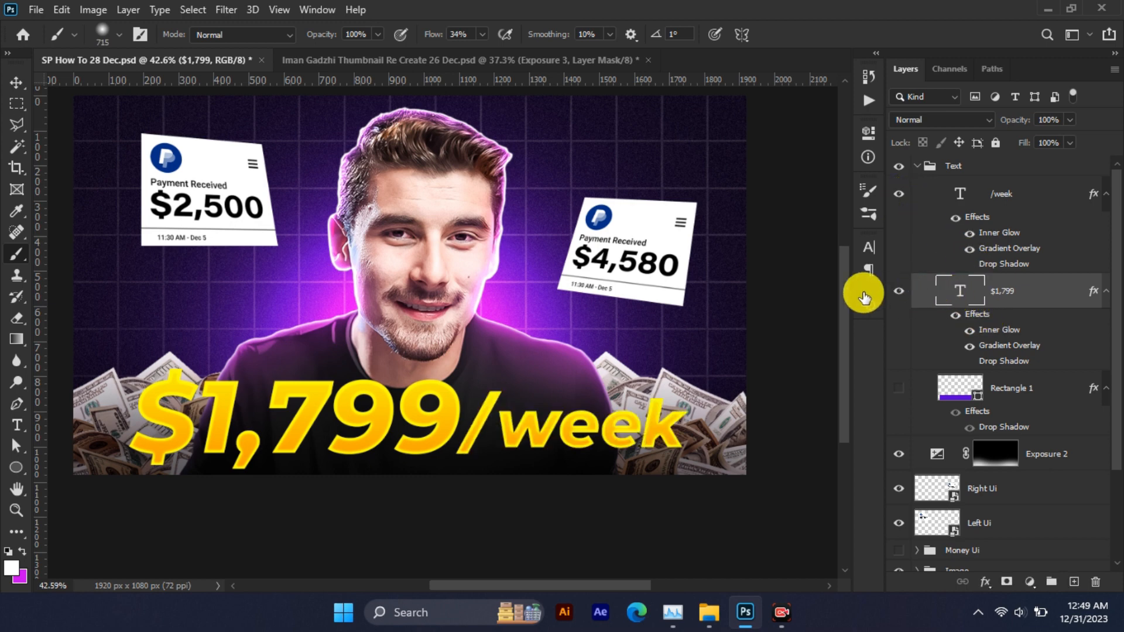
left_click(536, 257)
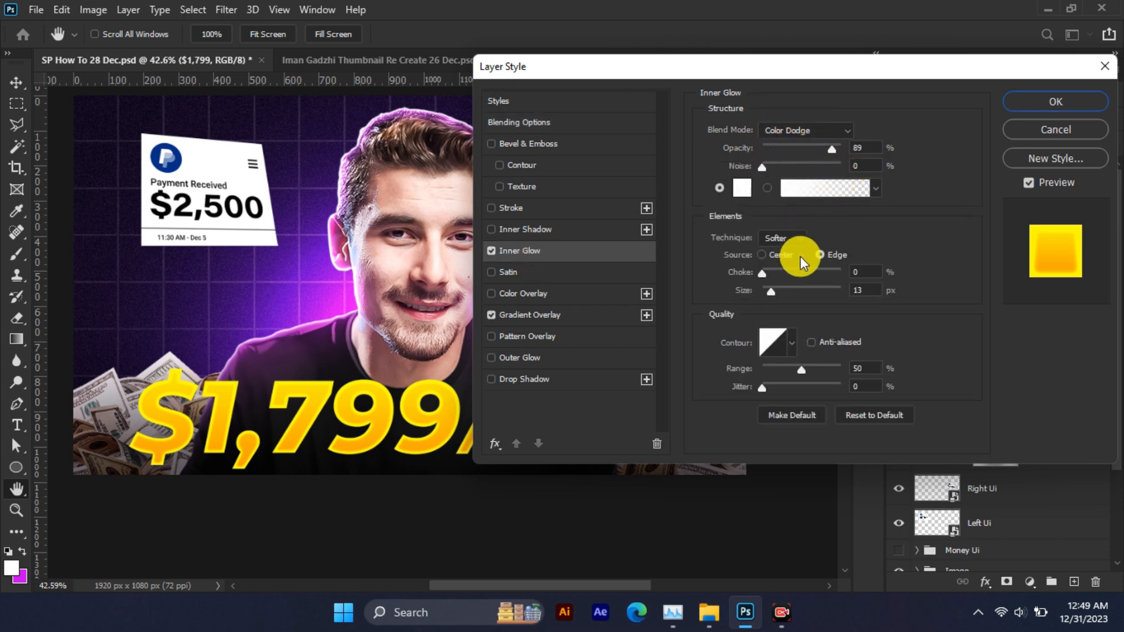
left_click(536, 314)
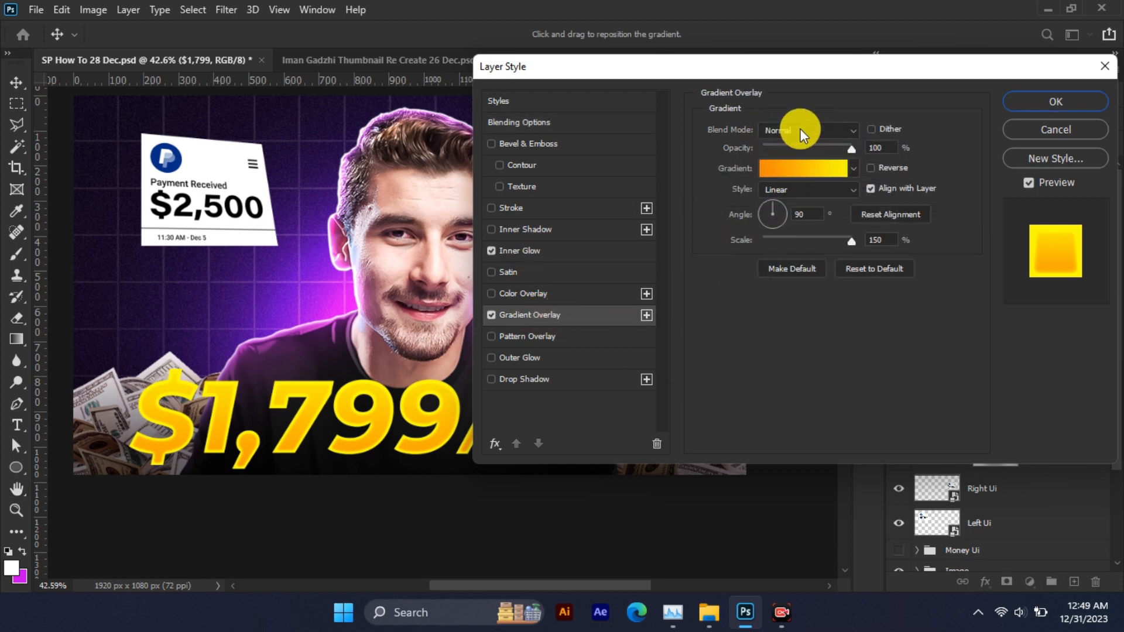
left_click(813, 167)
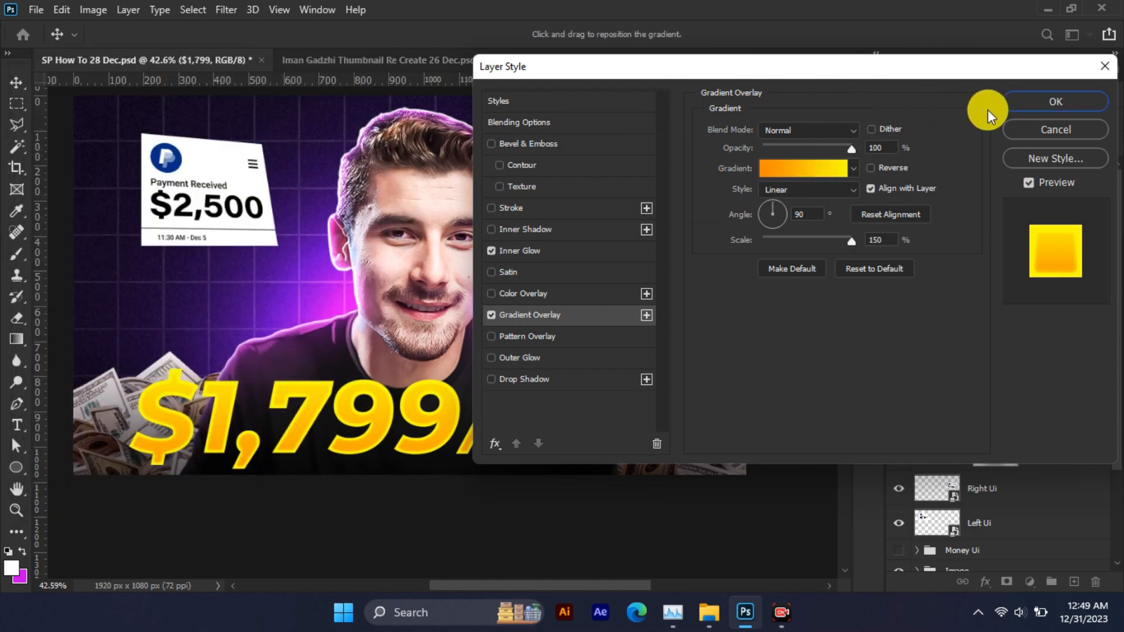
left_click(1041, 135)
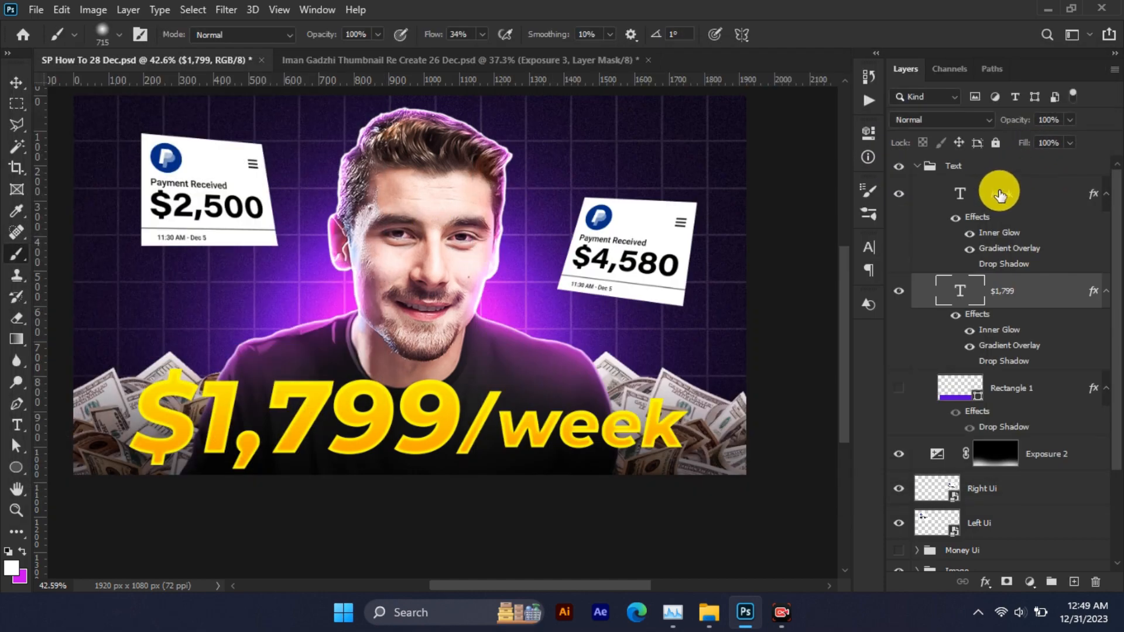
Duplicate the /week and $1,799 text layers together and merge the copies into one layer.
left_click(1091, 198, "shift")
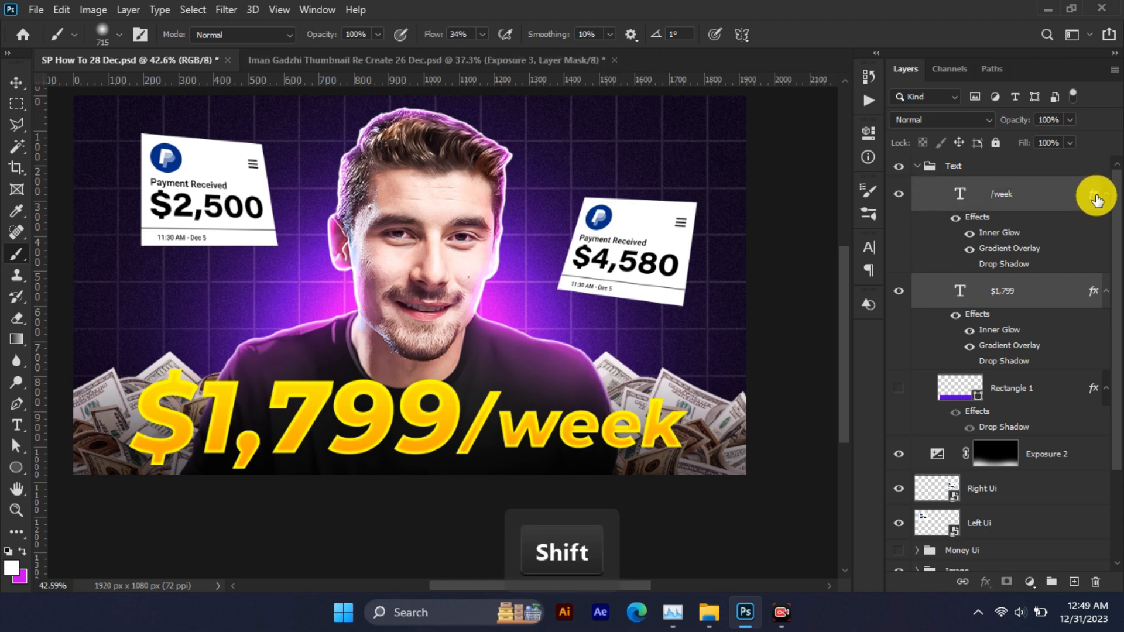
left_click(1104, 194, "alt")
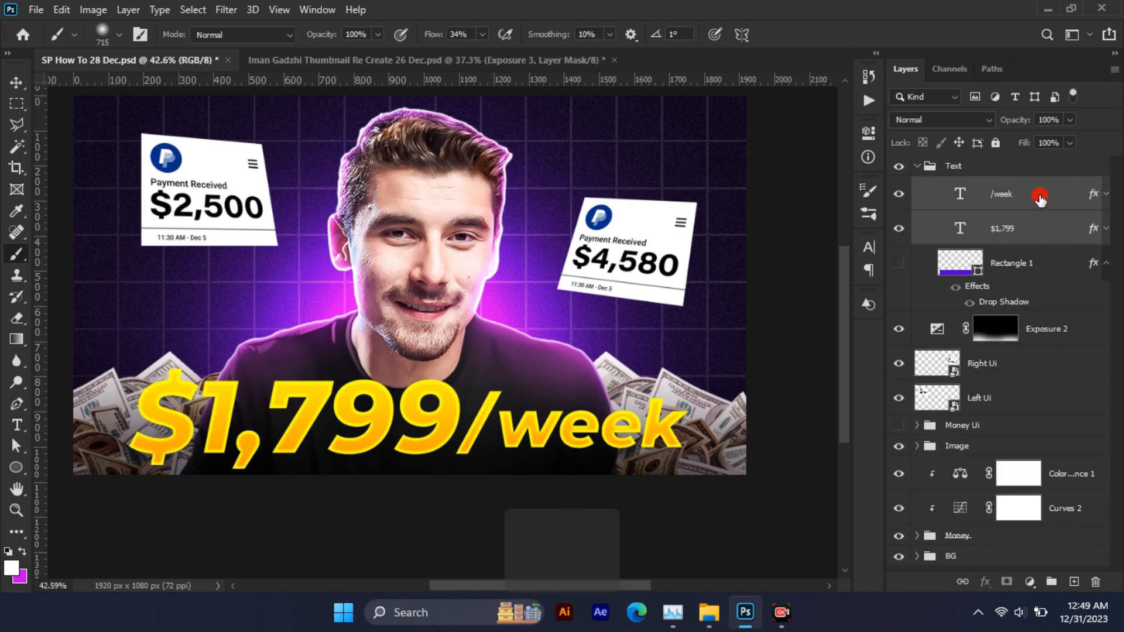
left_click_drag(1039, 186, 1036, 191)
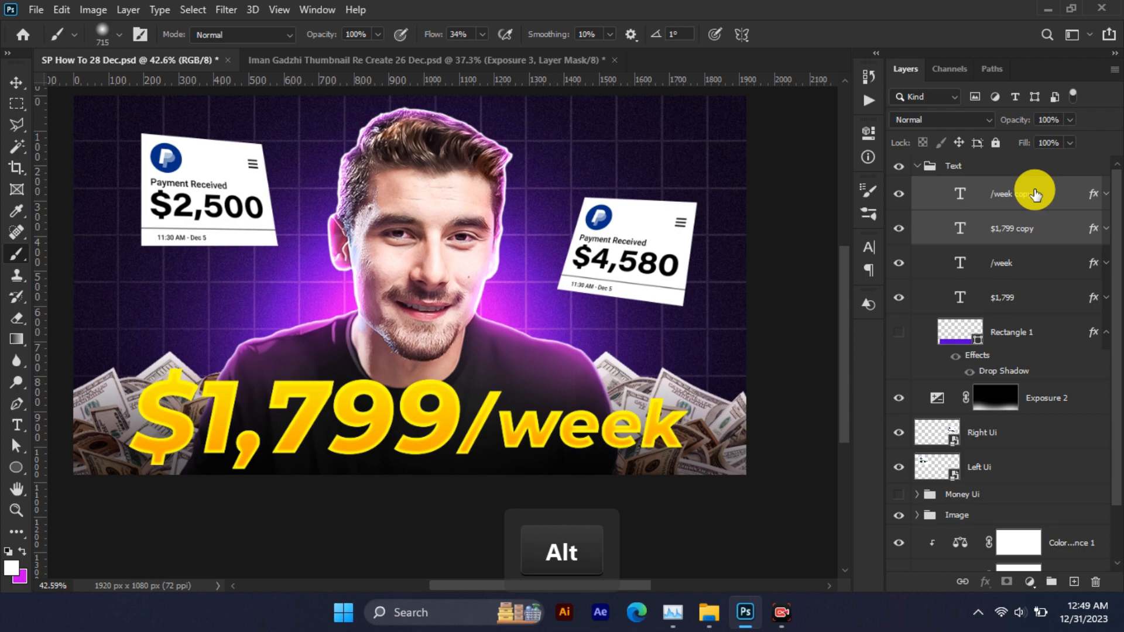
key("ctrl+e")
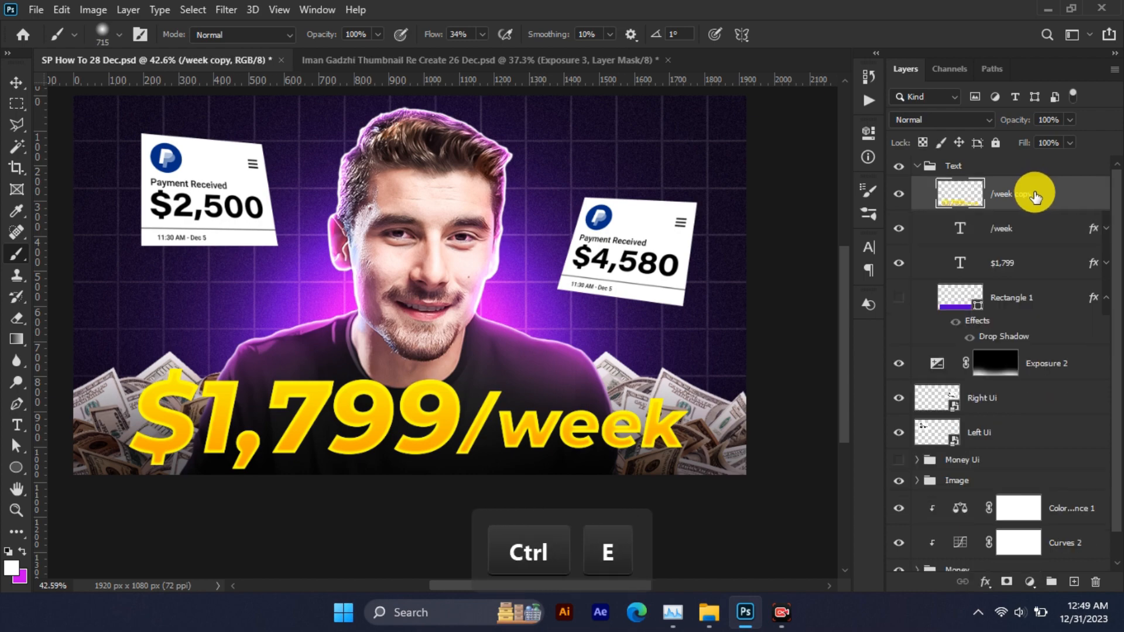
Convert the merged text copy to a smart object and apply a Gaussian Blur with a 23.5 px radius.
right_click(1034, 196)
left_click(975, 224)
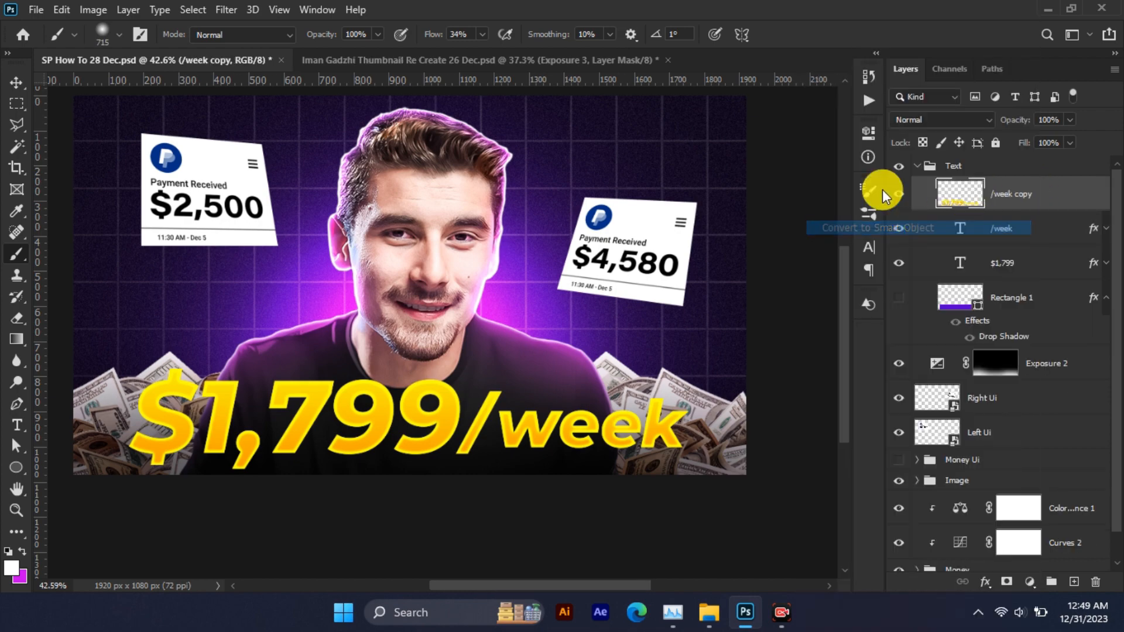
left_click(226, 9)
mouse_move(383, 198)
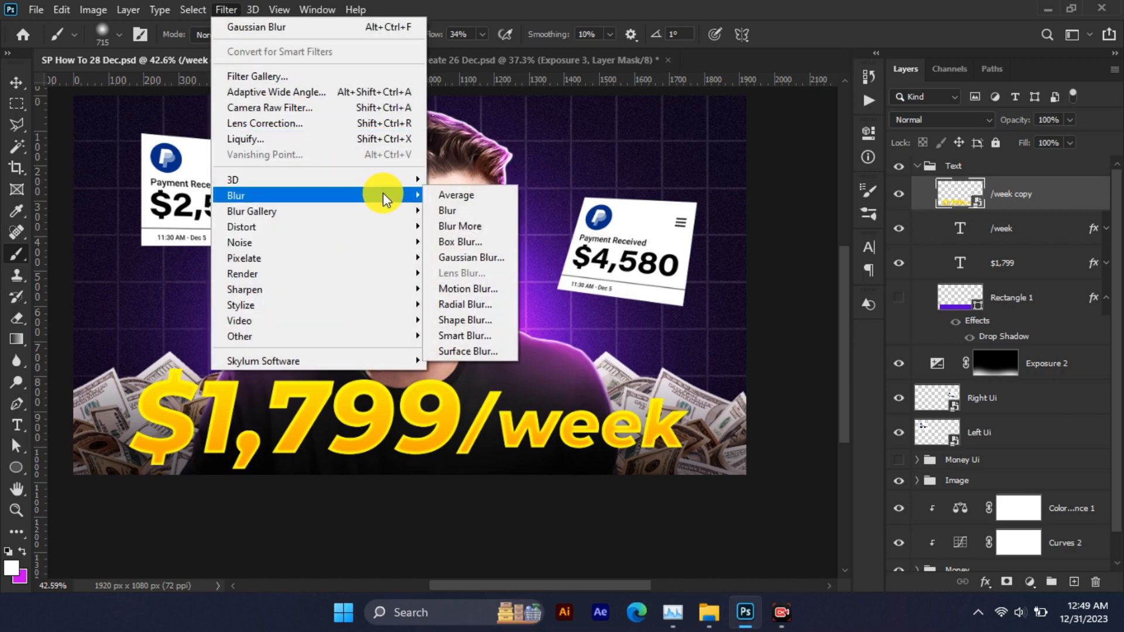
left_click(462, 258)
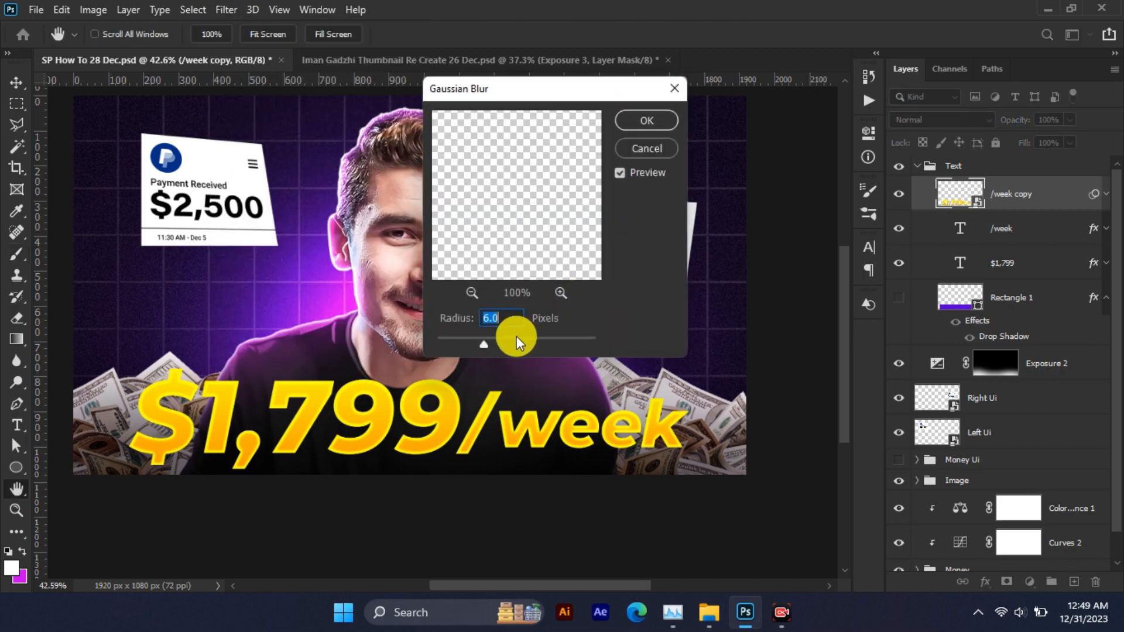
mouse_move(516, 336)
left_mouse_down()
mouse_move(490, 343)
mouse_move(508, 339)
left_mouse_up()
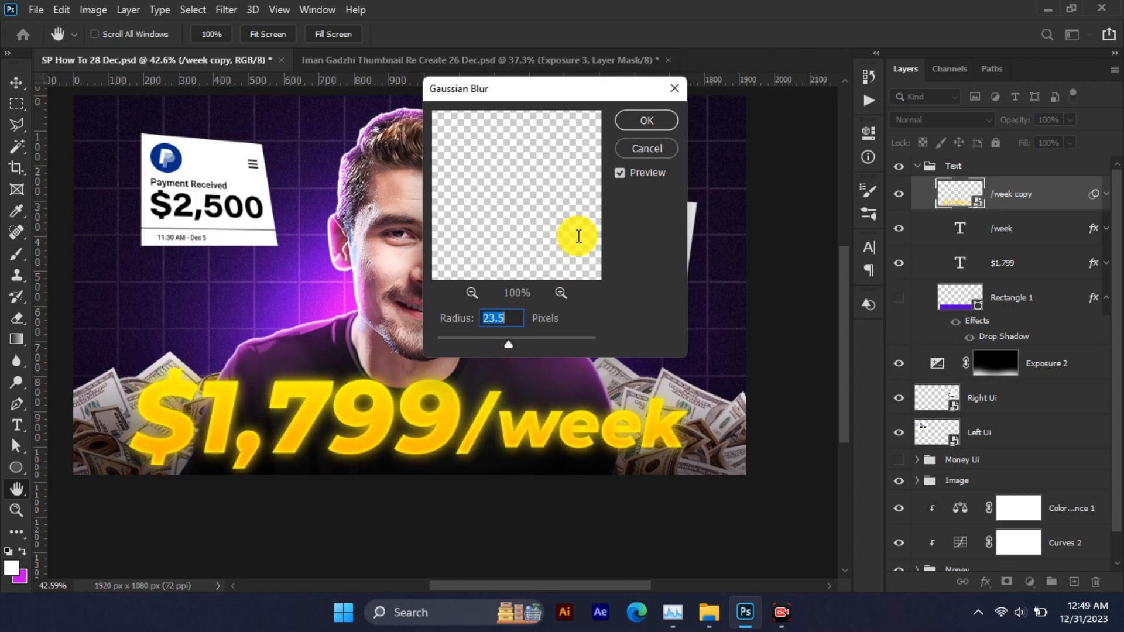
left_click(644, 120)
Set the blurred text copy's blend mode to Linear Dodge (Add) and its opacity to 34%.
left_click(937, 119)
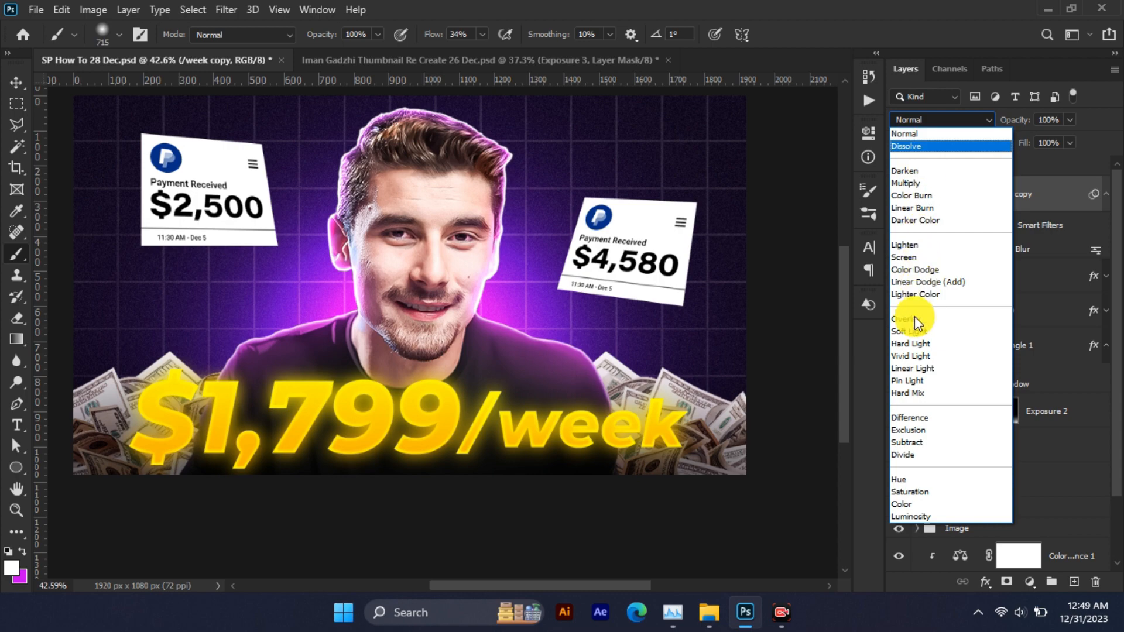
left_click(938, 282)
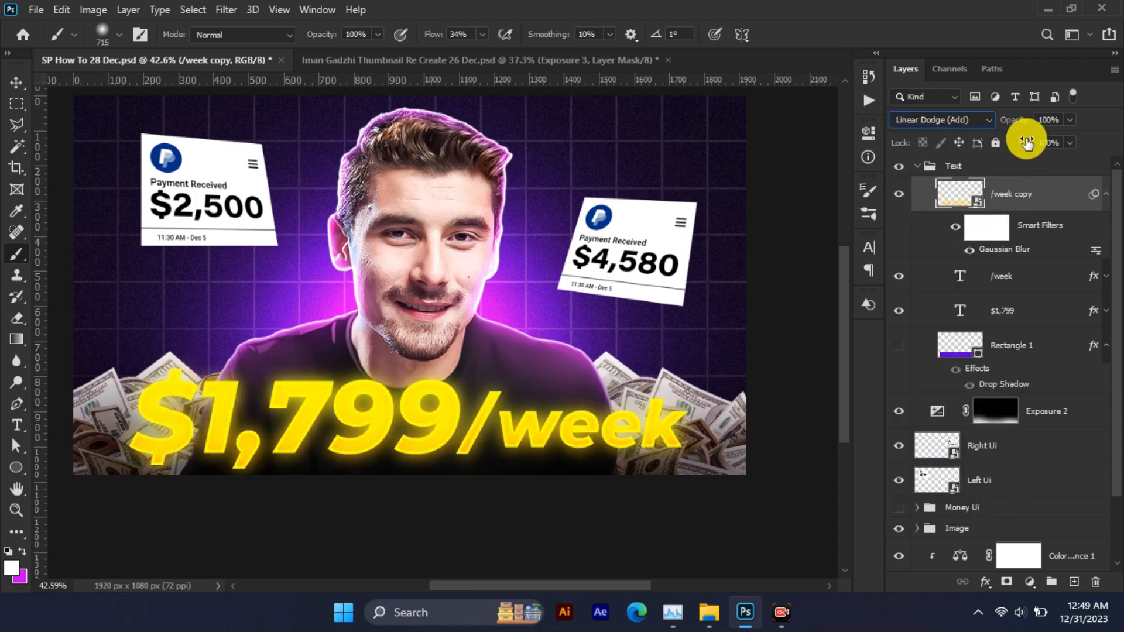
left_click(1069, 119)
left_click_drag(1071, 137, 1016, 141)
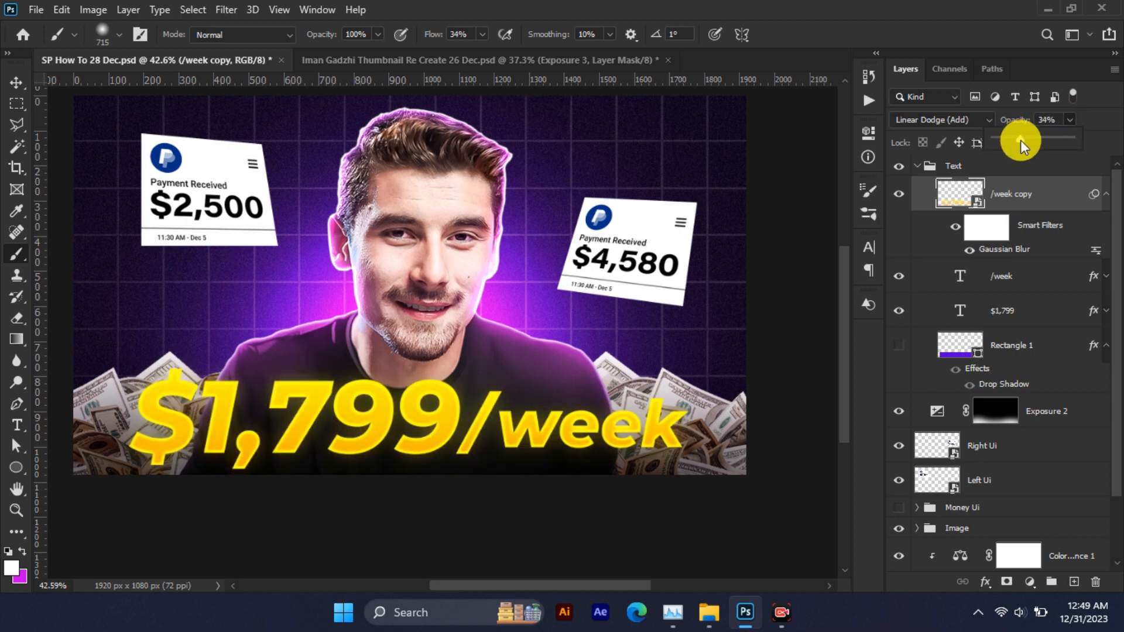
Add a Curves adjustment clipped to the Text group and shape a gentle S-curve with shadow and highlight points.
left_click(916, 167)
left_click(916, 167)
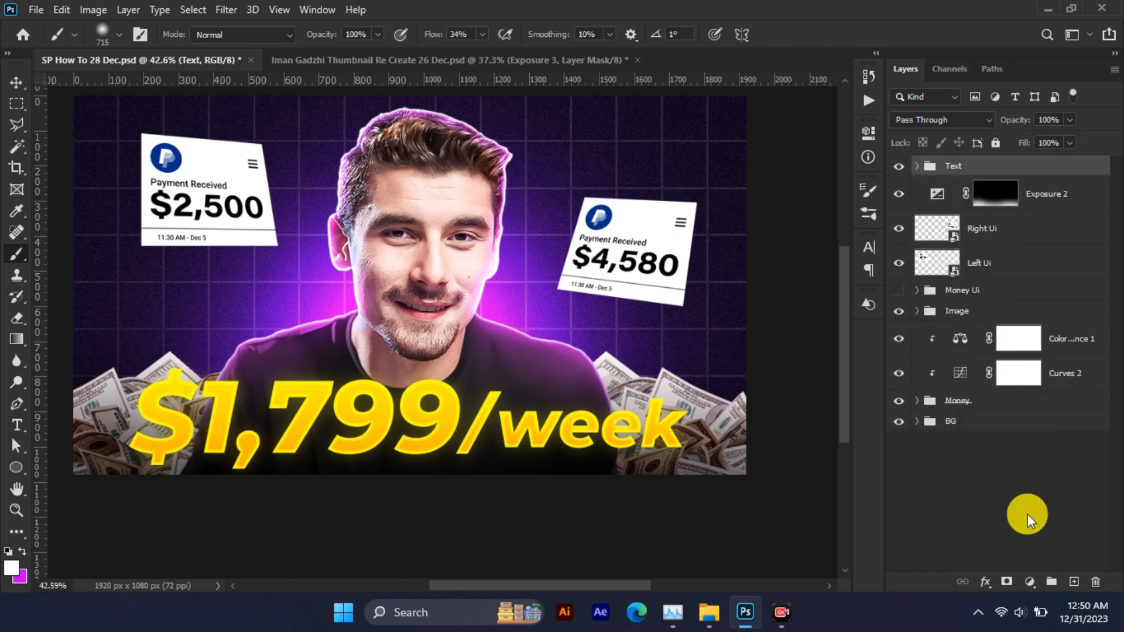
left_click(1029, 581)
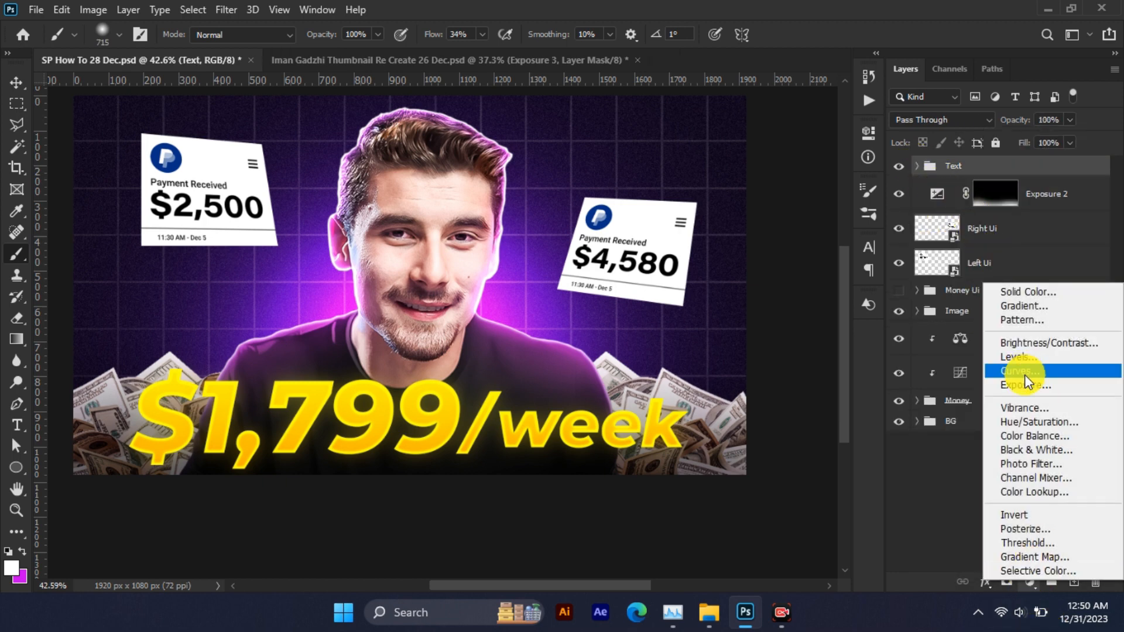
left_click(1029, 376)
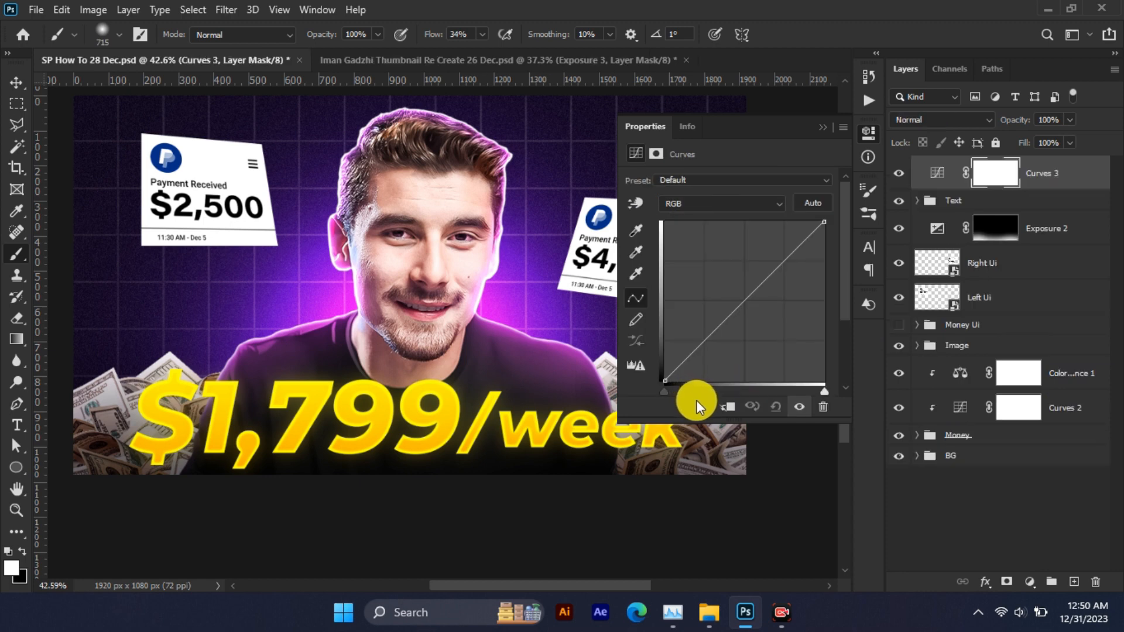
left_click(734, 405)
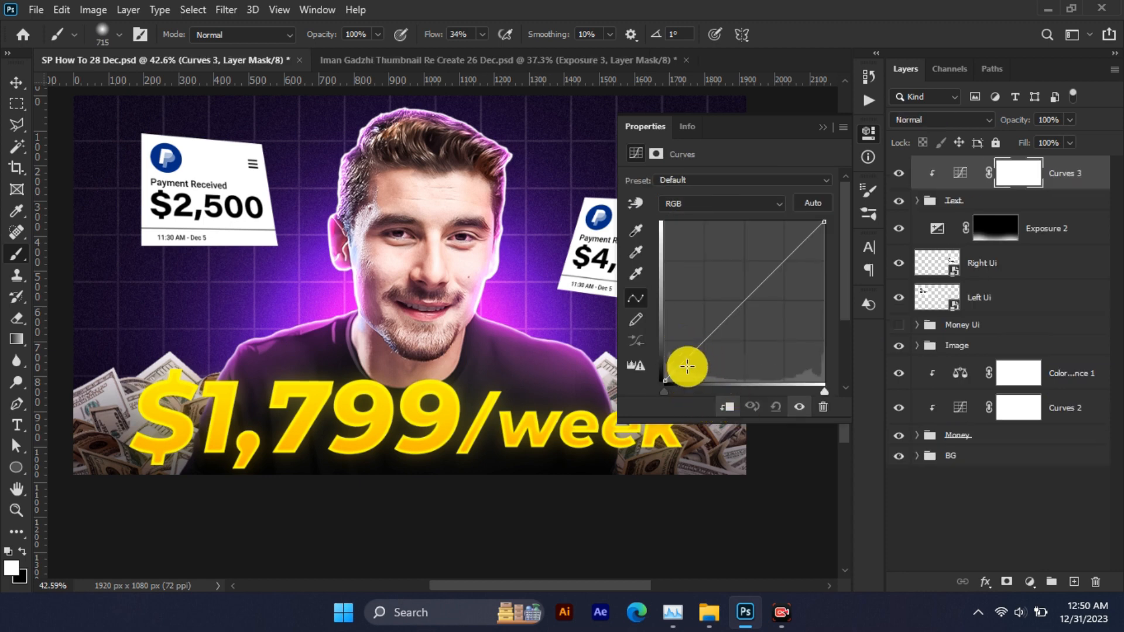
mouse_move(682, 364)
left_mouse_down()
mouse_move(672, 358)
mouse_move(687, 367)
left_mouse_up()
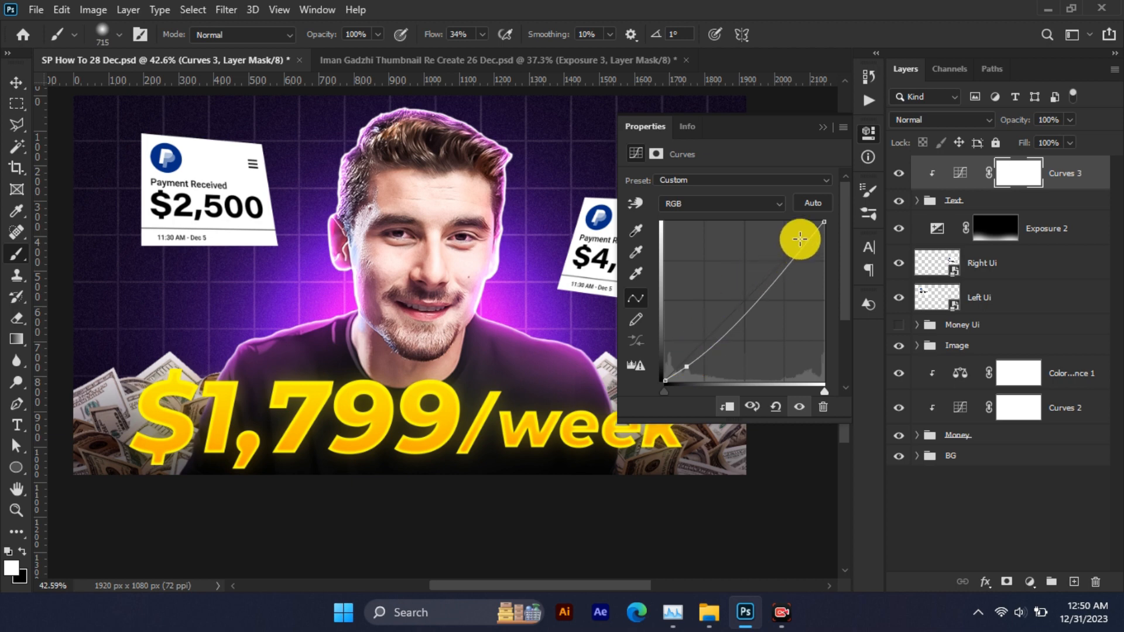
left_click_drag(798, 238, 813, 228)
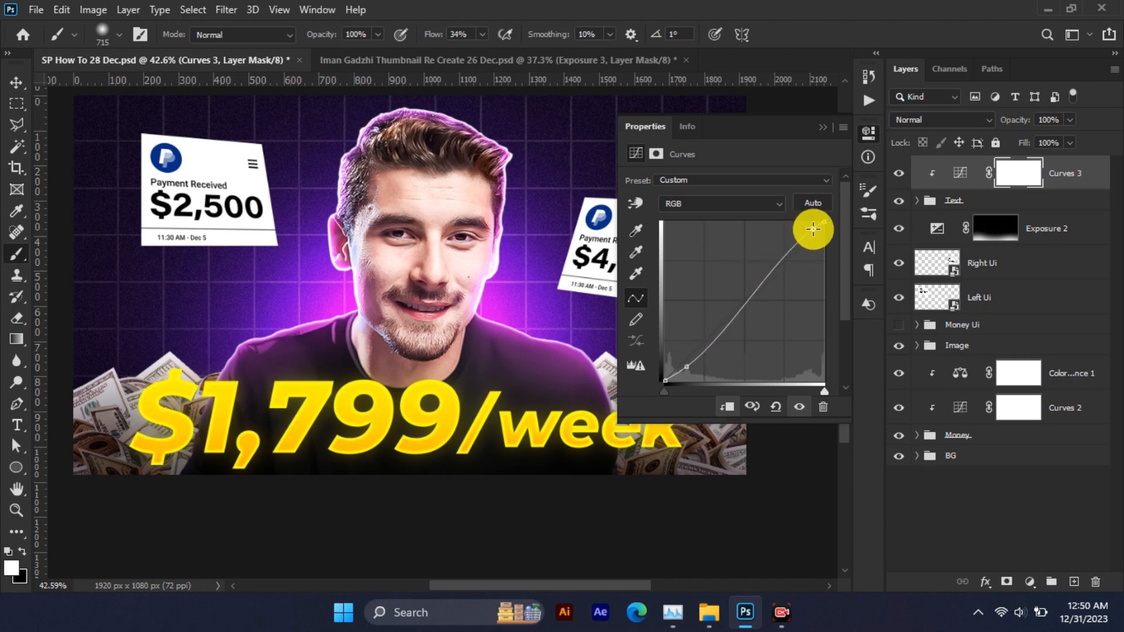
left_click_drag(684, 365, 686, 359)
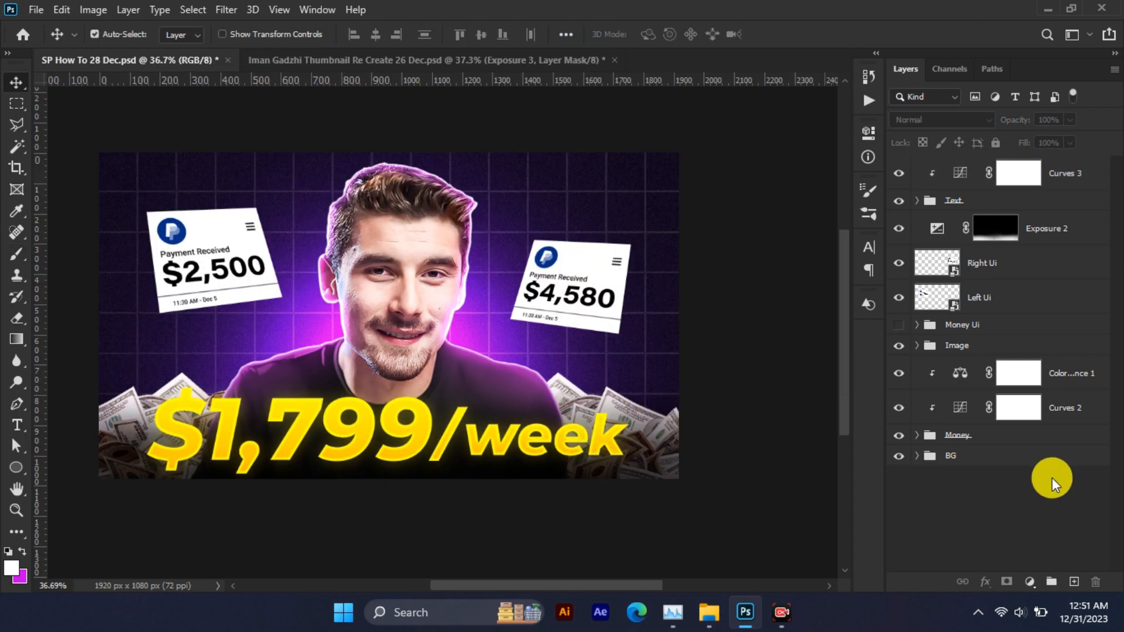
Stamp all visible layers into a new top layer and convert it to a smart object.
key("shift+ctrl+alt")
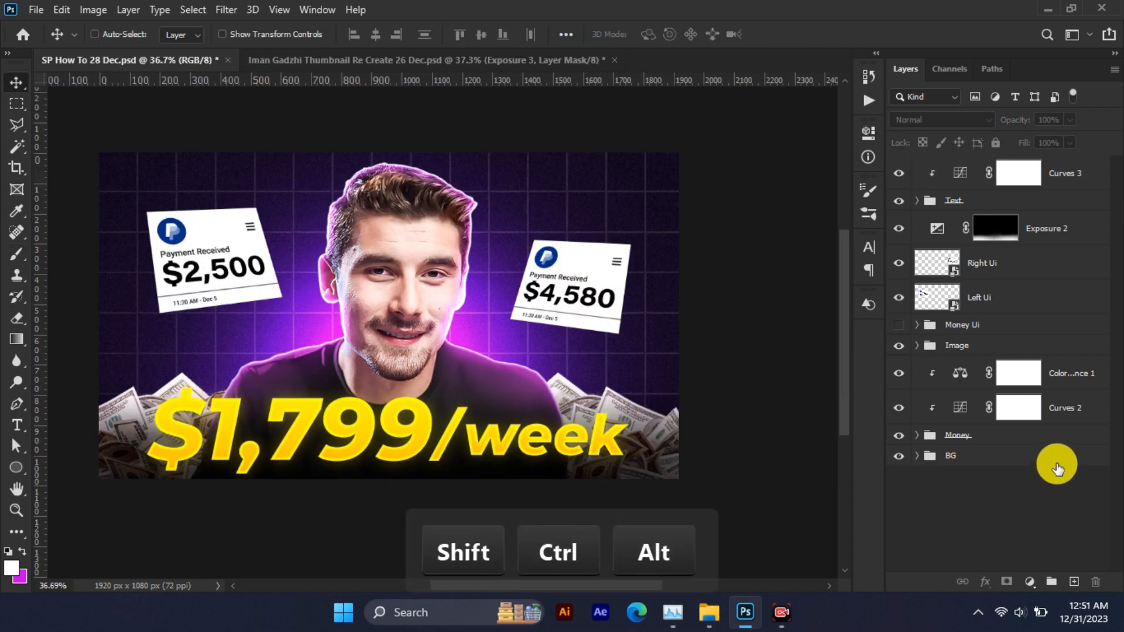
key("ctrl+shift+alt+e")
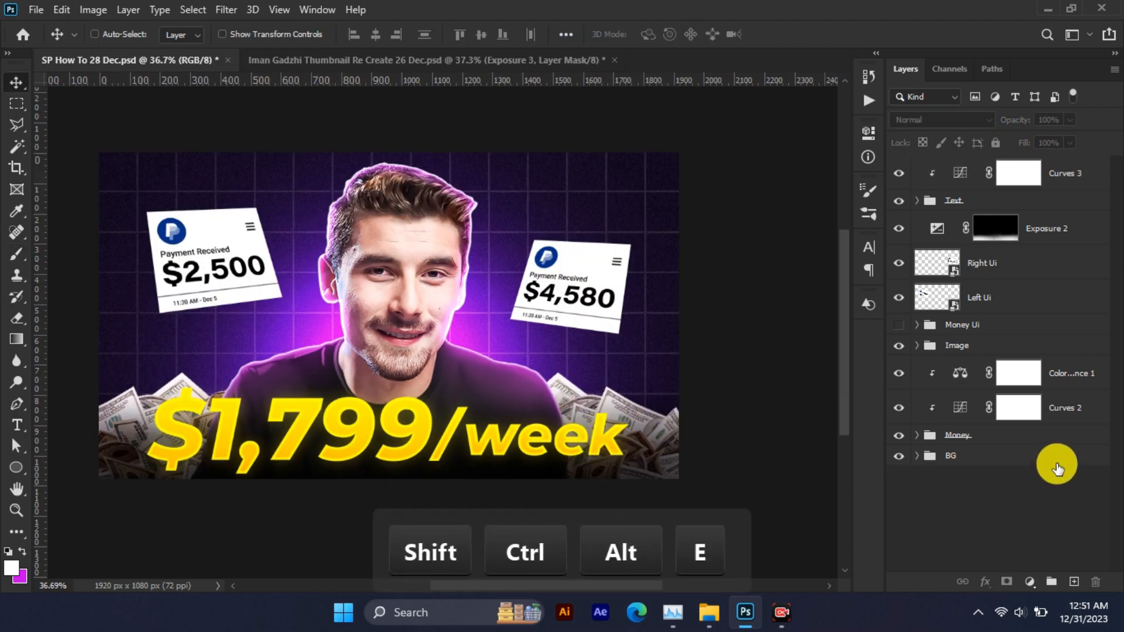
right_click(991, 174)
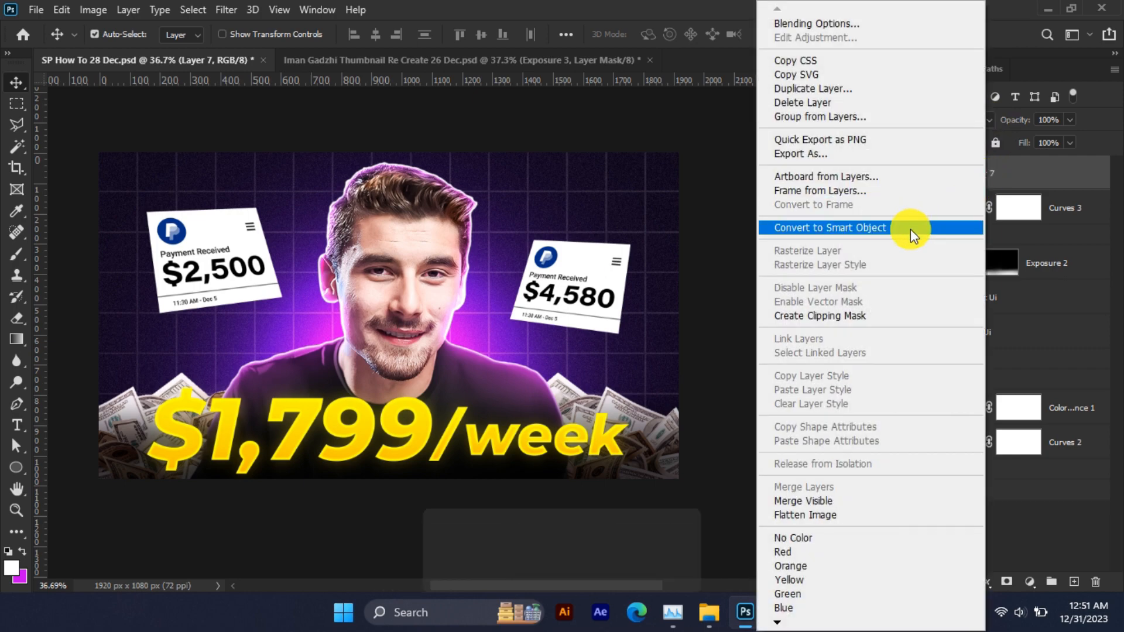
left_click(909, 231)
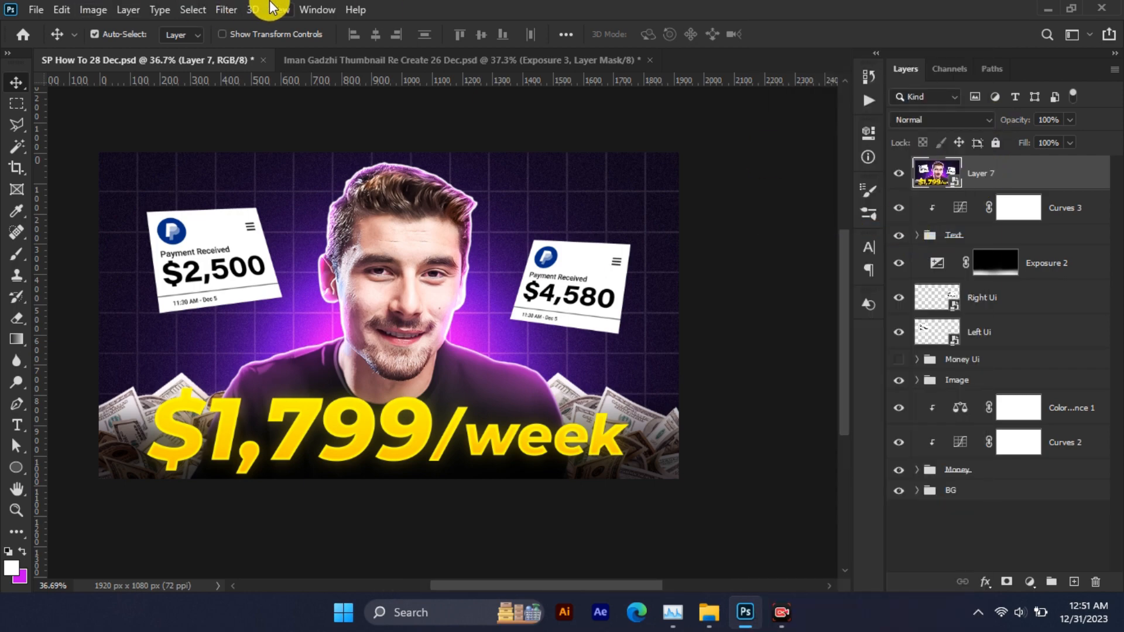
Grade the stamped smart object with the Camera Raw Filter: Shadows -3, Whites +9, Texture +13, Clarity +38, and slightly raised Contrast and Vibrance.
left_click(226, 9)
left_click(344, 110)
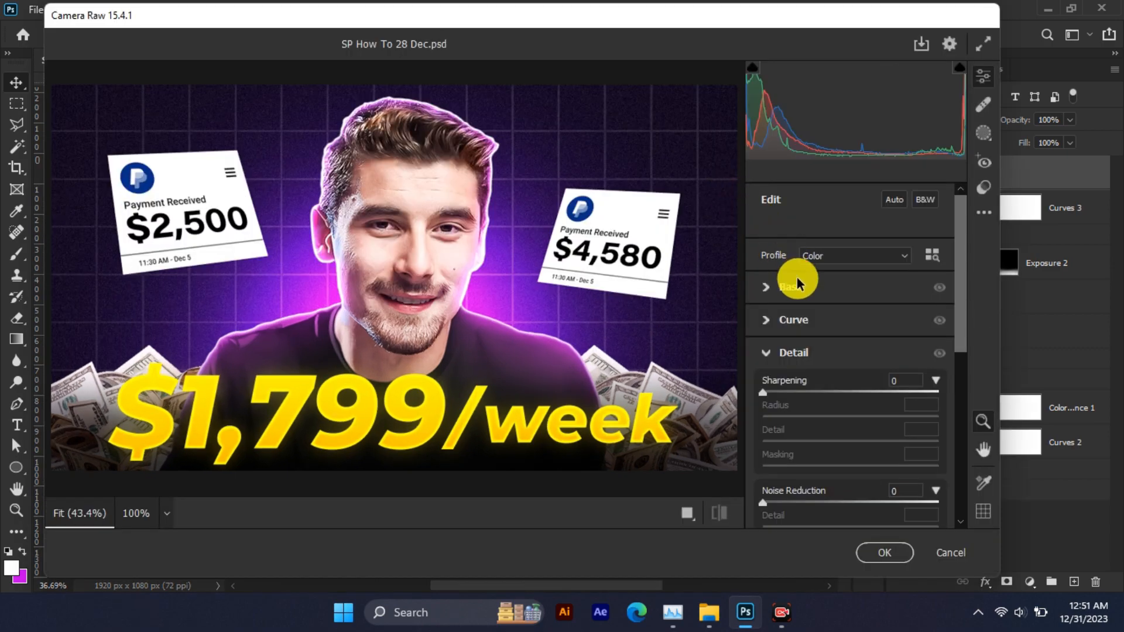
left_click(797, 284)
scroll(819, 284, "down", 3)
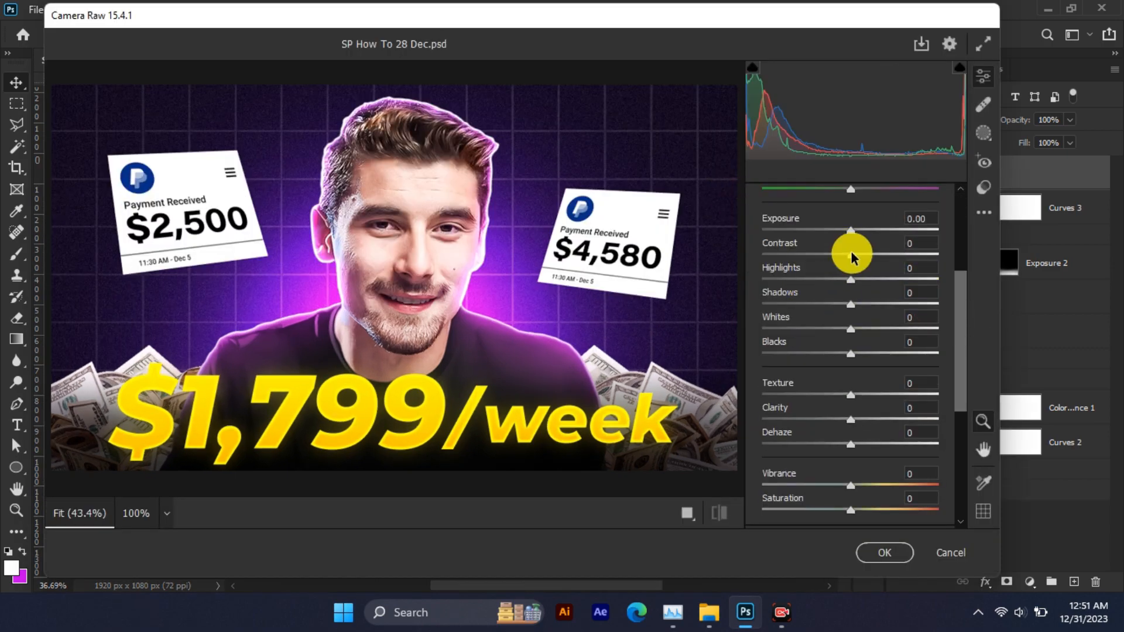
left_click_drag(852, 257, 860, 254)
left_click_drag(851, 395, 884, 418)
left_click_drag(850, 305, 848, 304)
left_click_drag(850, 329, 858, 327)
scroll(857, 326, "down", 2)
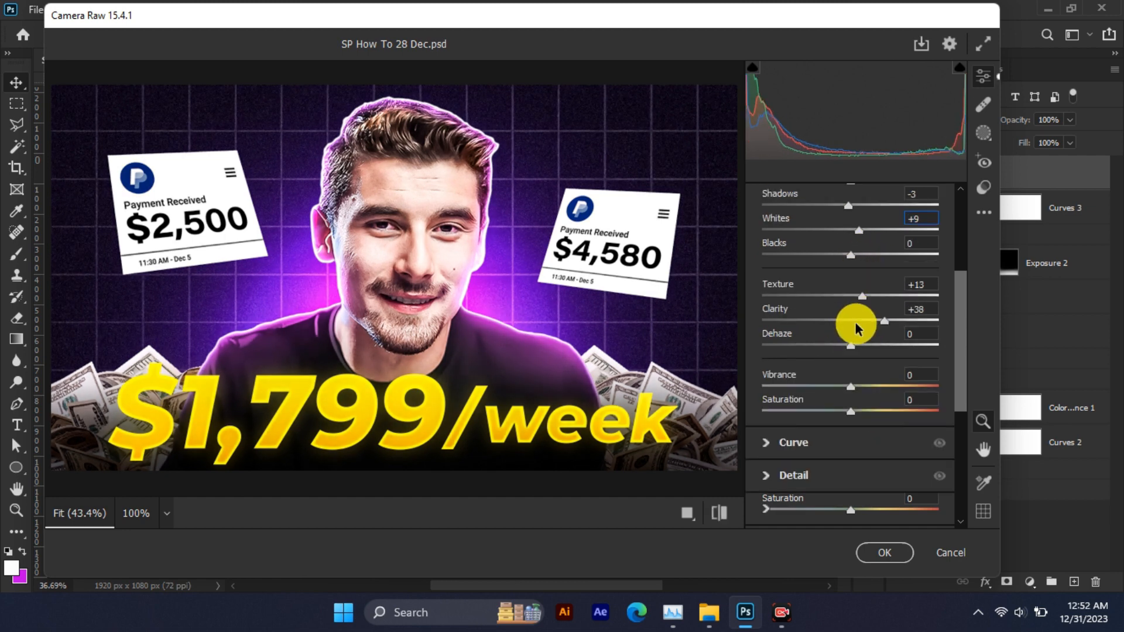
left_click_drag(850, 387, 858, 388)
Set the Camera Raw sharpening to 38, apply the filter, and compare the thumbnail with and without the graded layer.
scroll(843, 375, "down", 2)
left_click(833, 378)
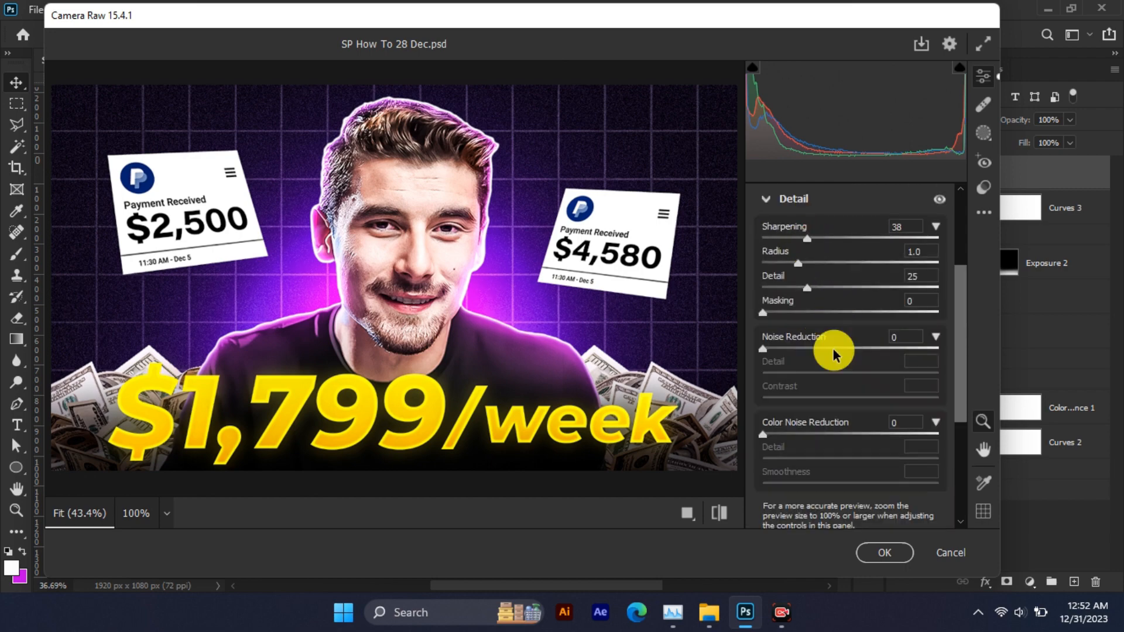
left_click(877, 551)
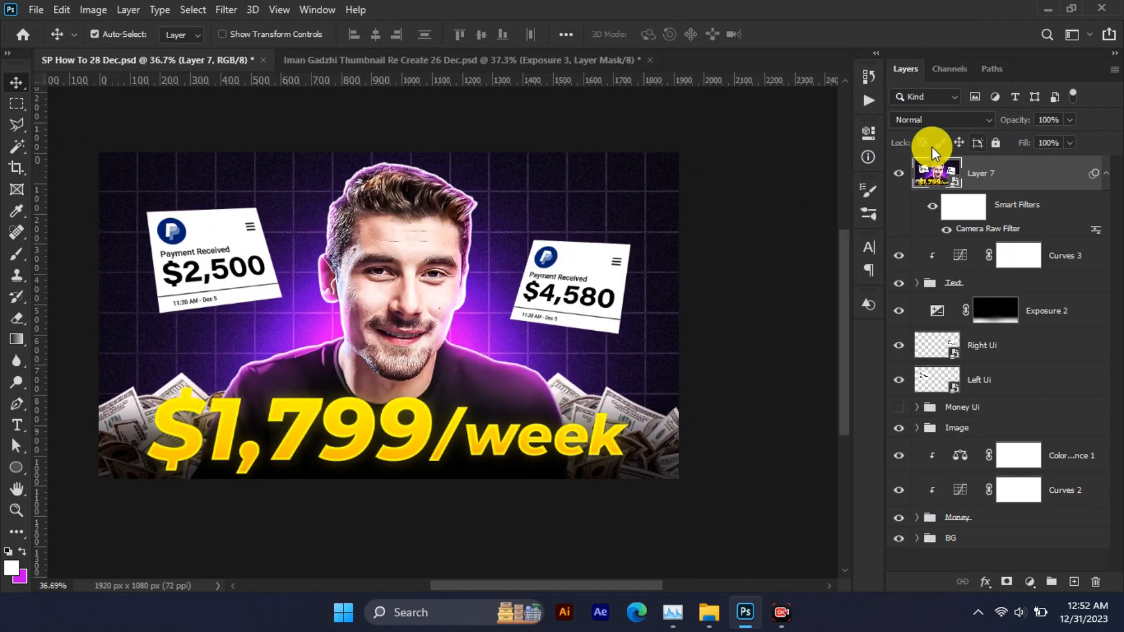
left_click(898, 174)
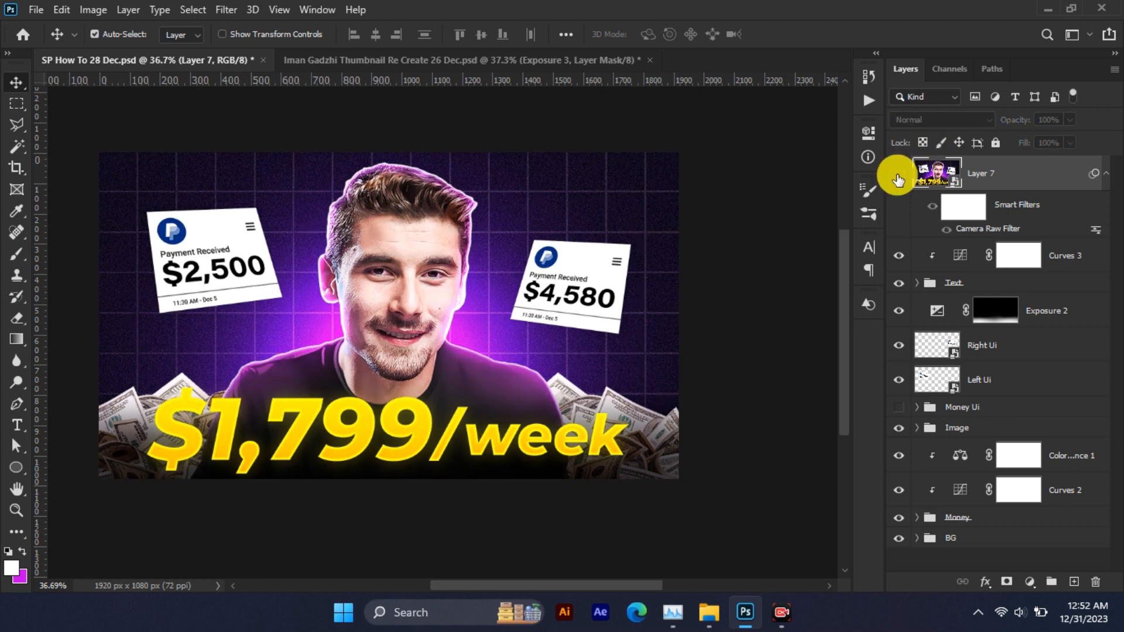
left_click(898, 174)
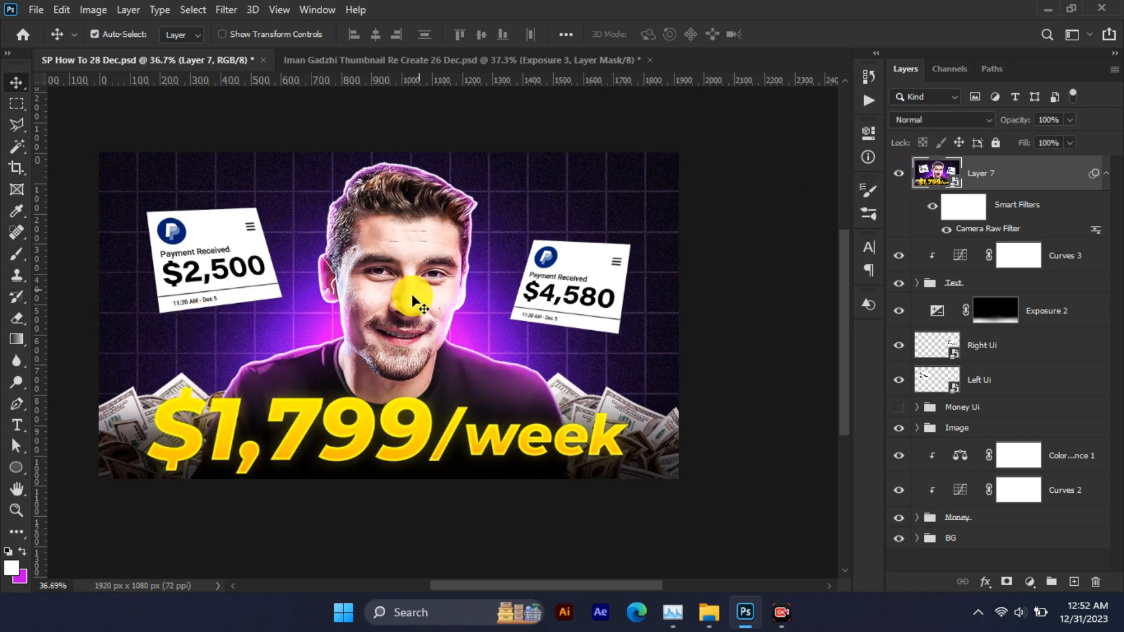